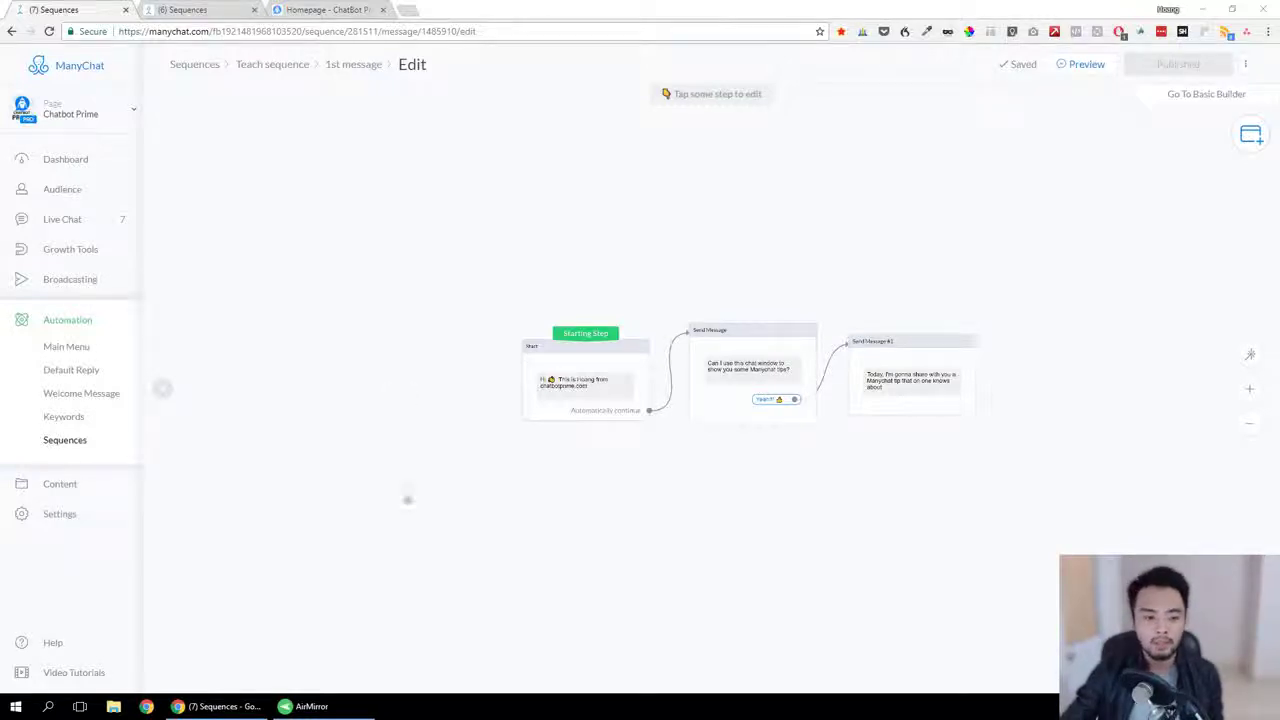
left_click(356, 703)
left_click(1202, 8)
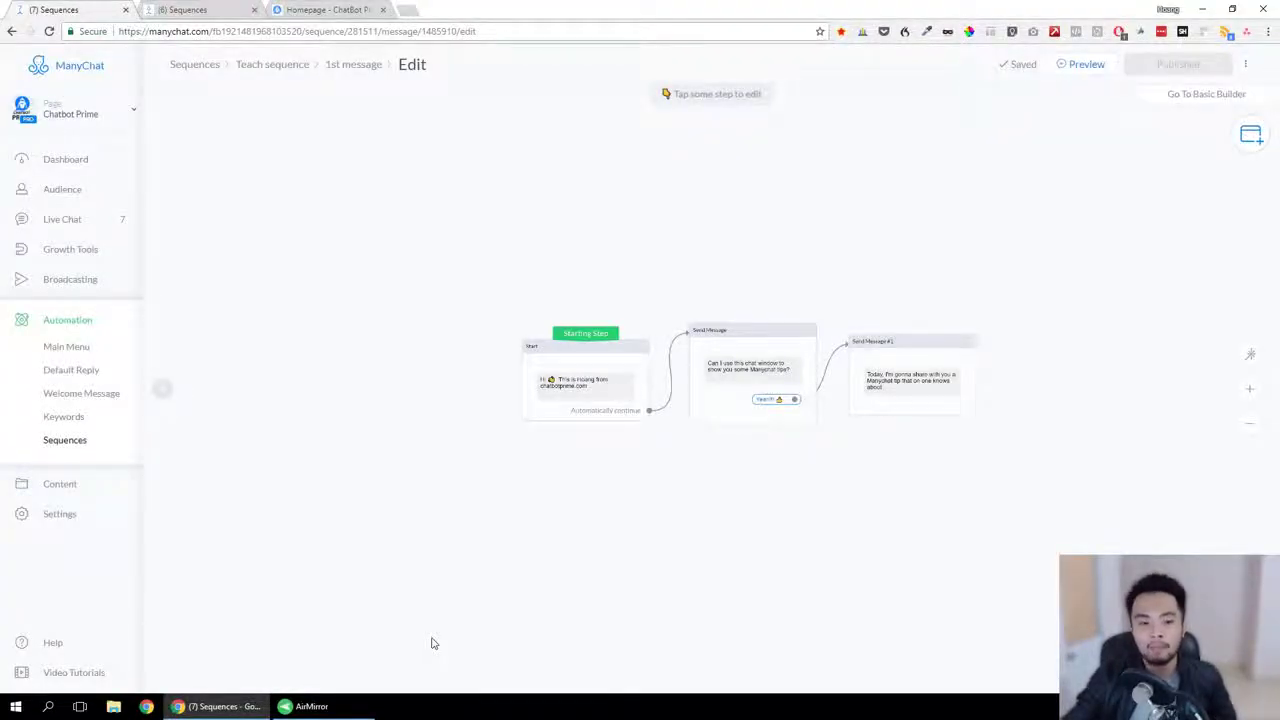
left_click(340, 706)
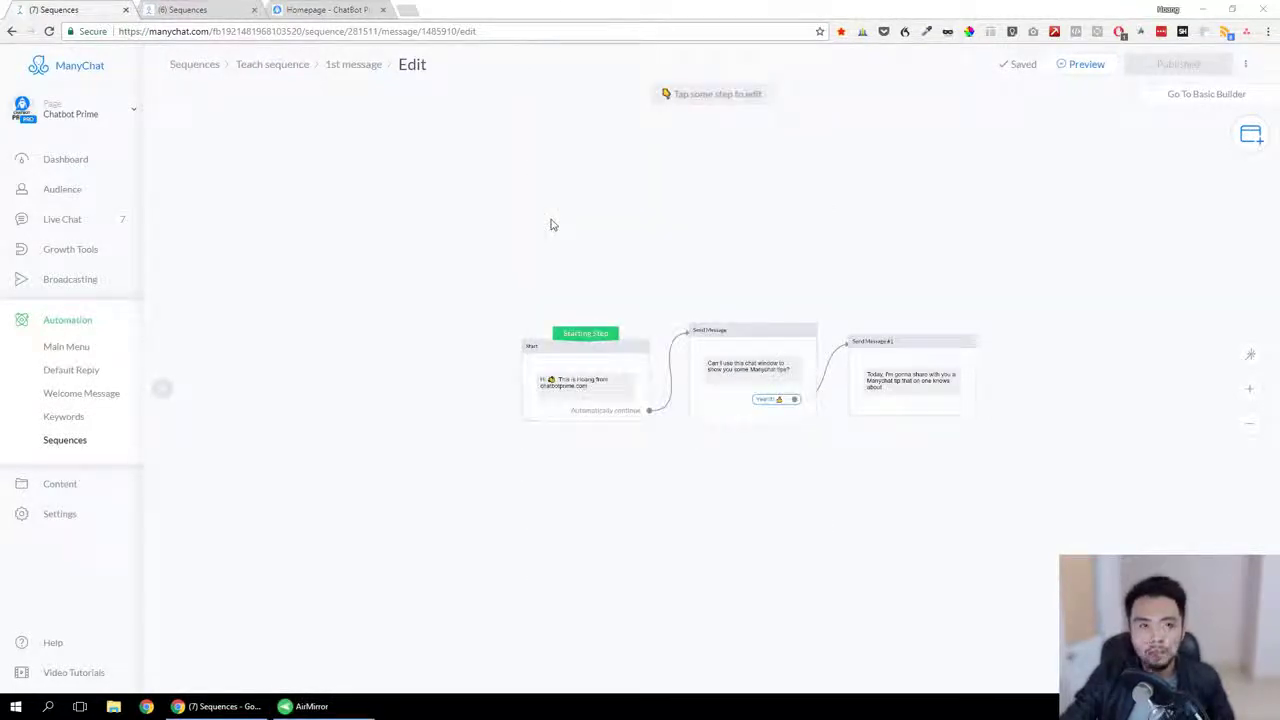
Examine the full message flow of the Franchise sequence and compare it with the Teach sequence's 1st message flow.
left_click(190, 9)
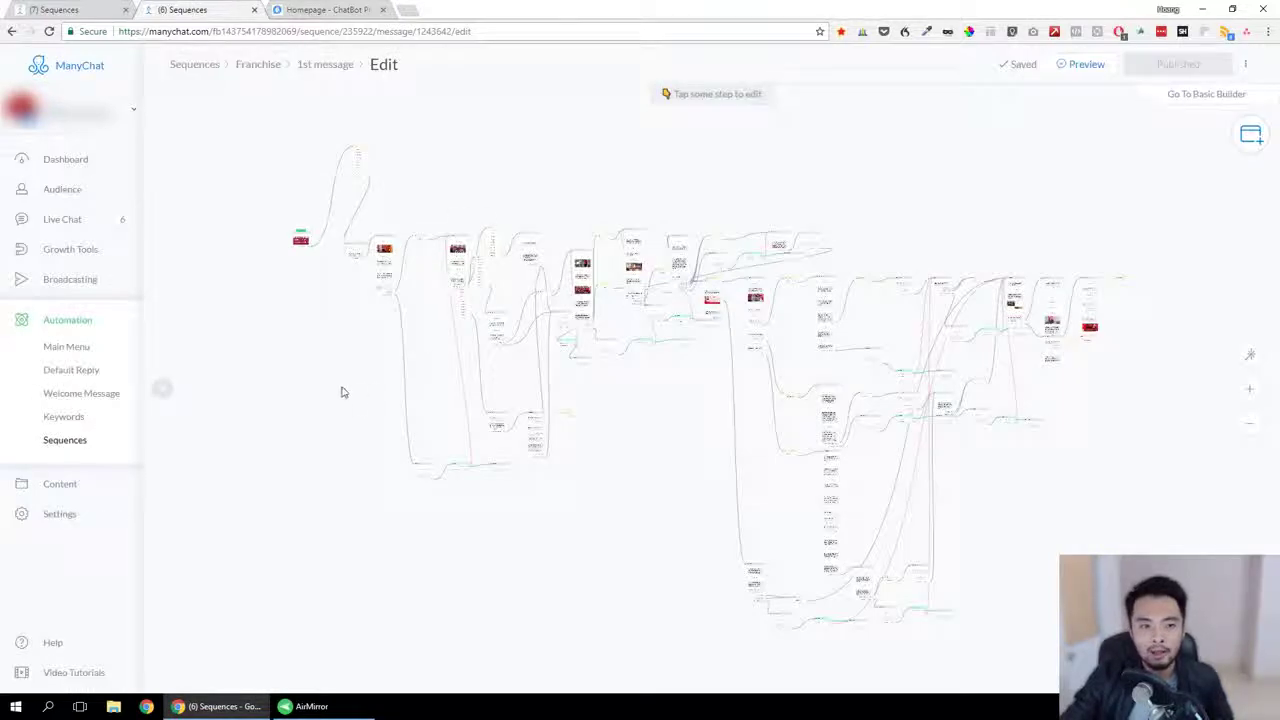
mouse_move(385, 262)
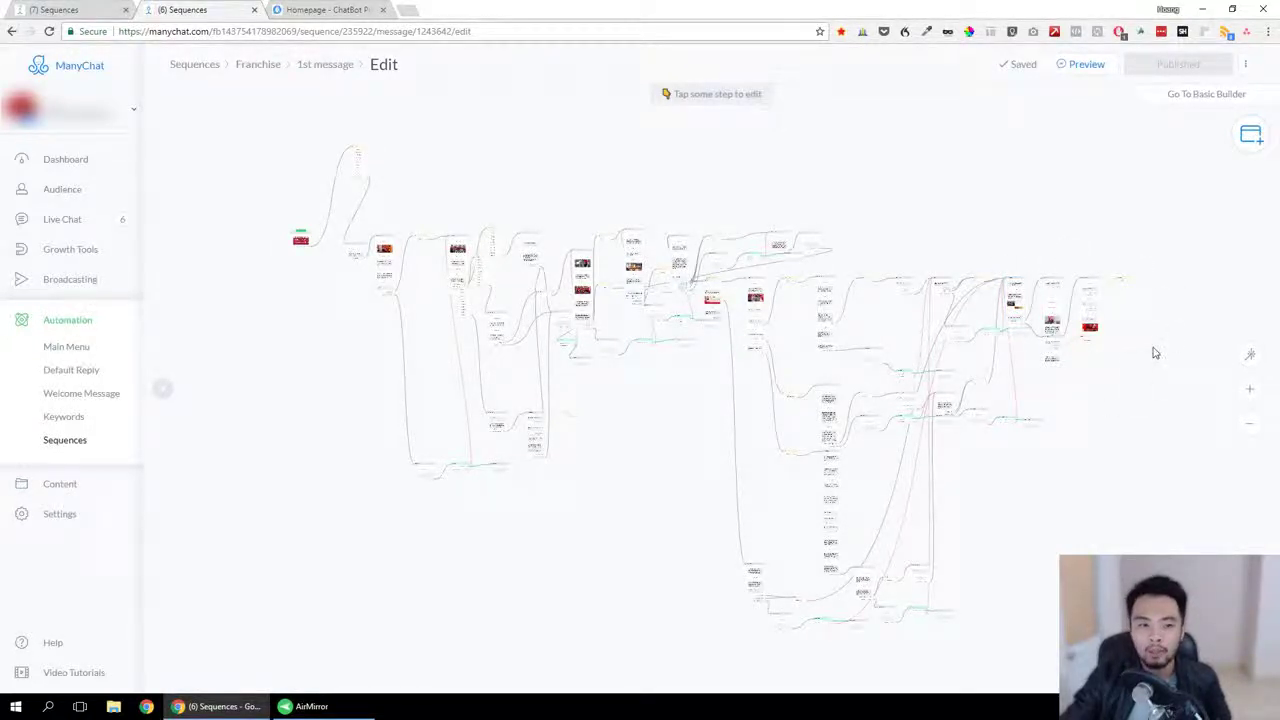
left_click_drag(663, 450, 720, 406)
scroll(614, 432, "right", 3)
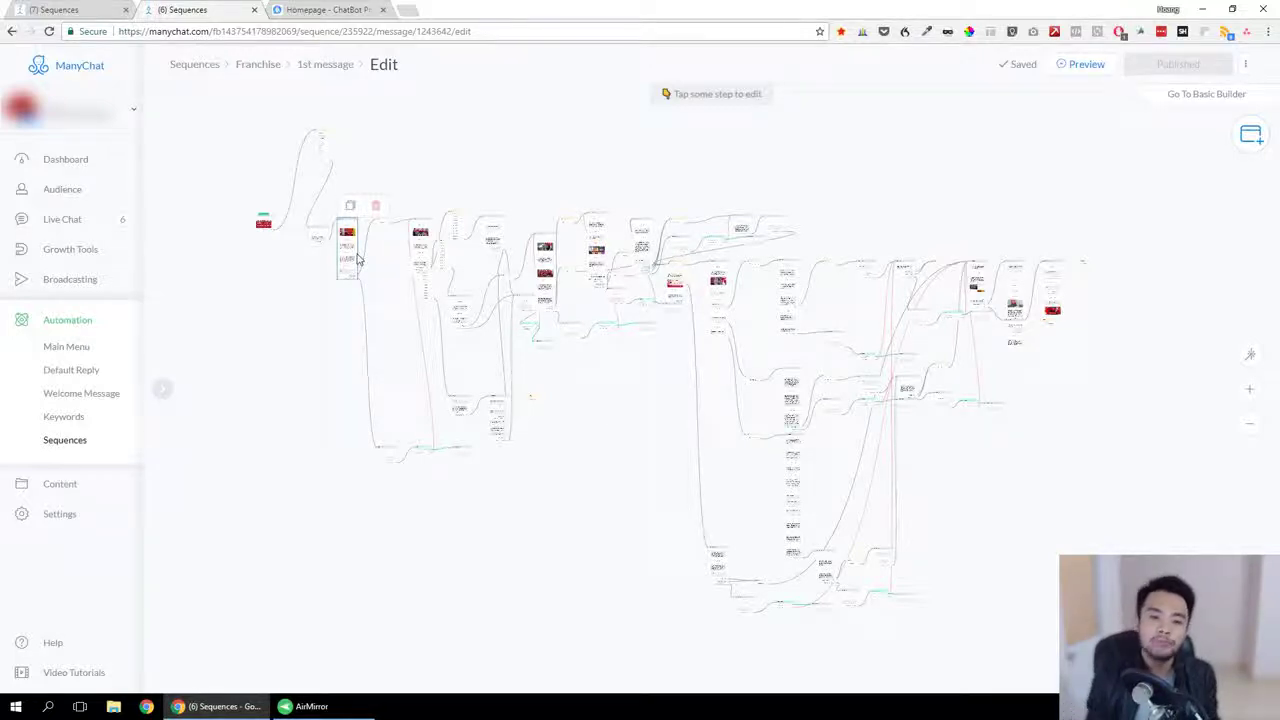
left_click(63, 11)
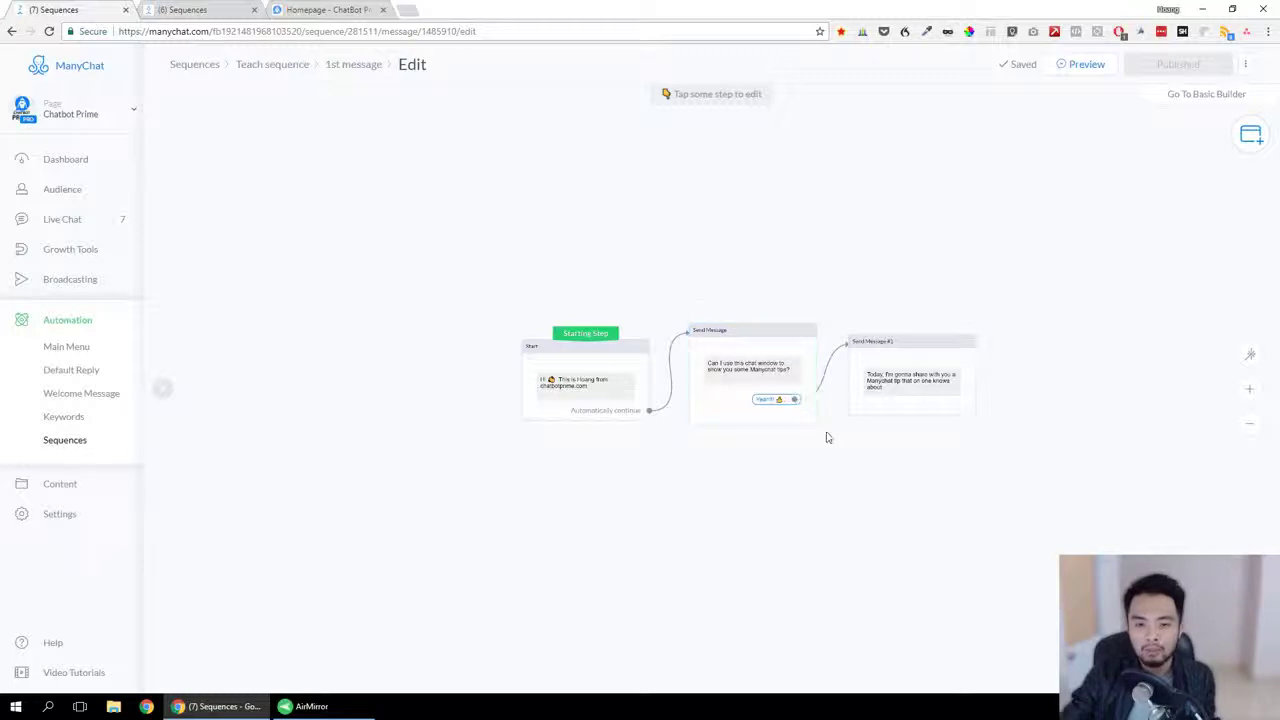
scroll(827, 437, "up", 1)
scroll(827, 437, "up", 2)
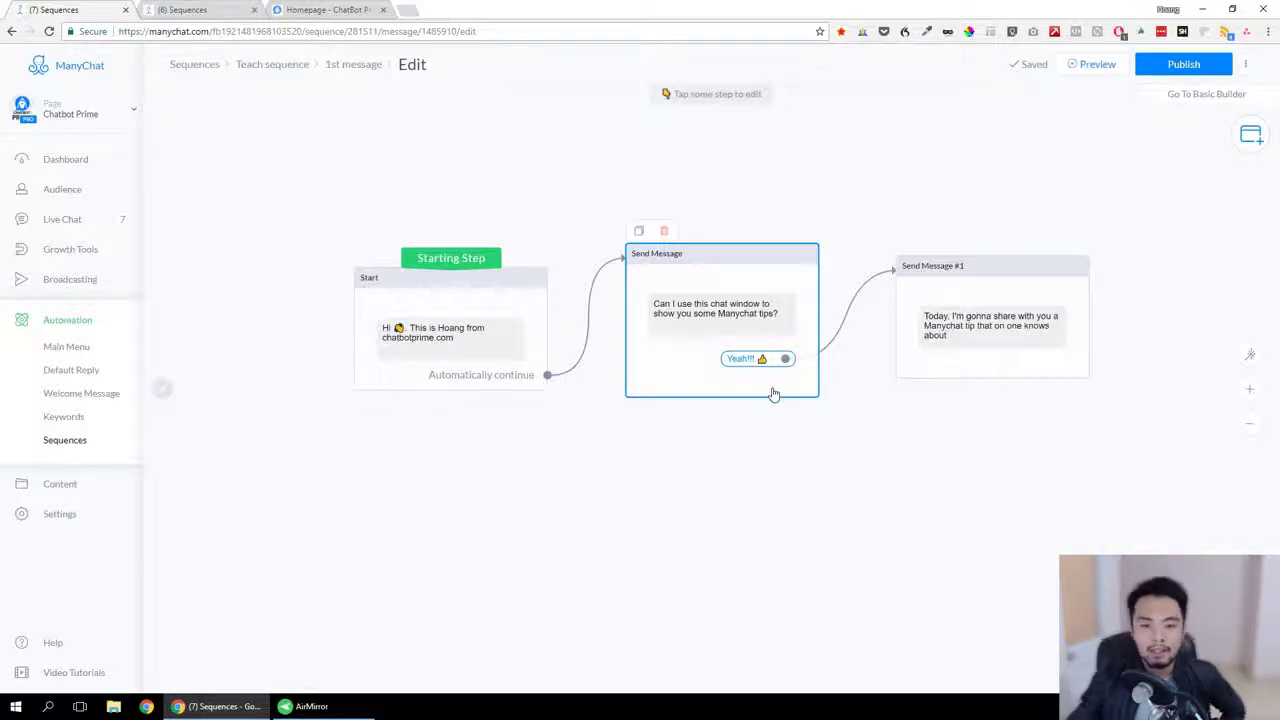
left_click(190, 9)
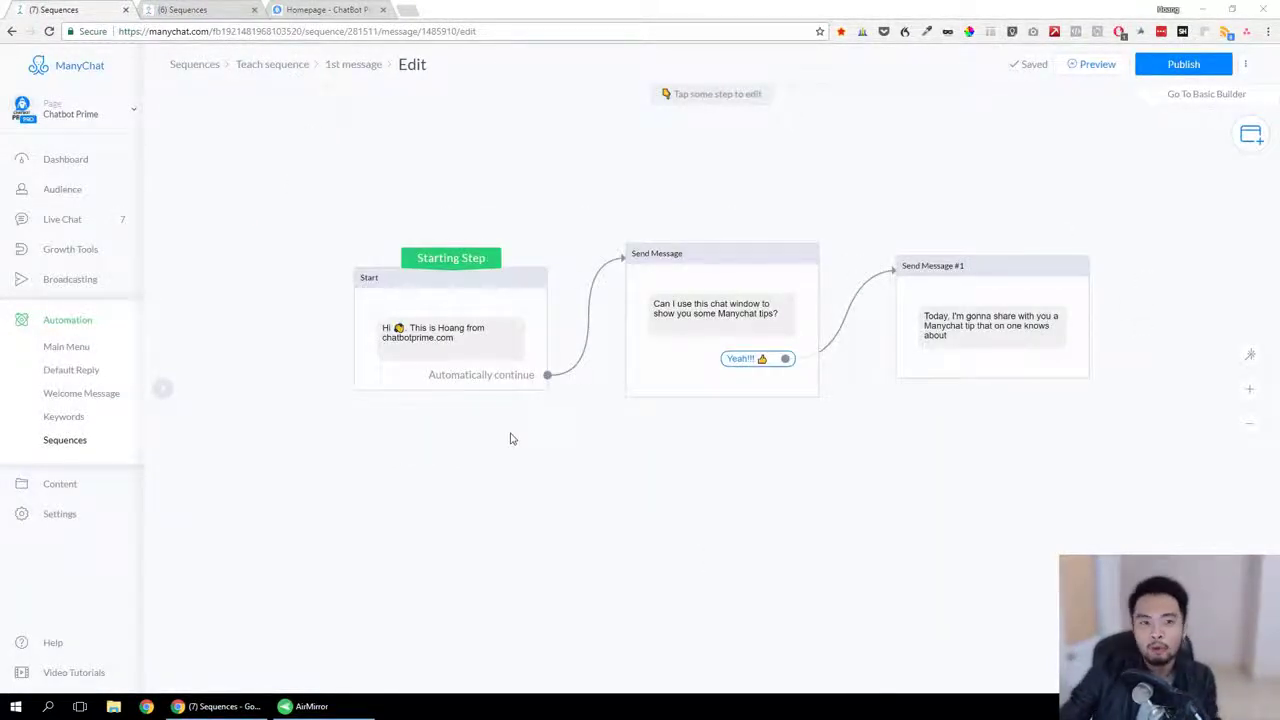
Spread out the Start, Send Message and Send Message #1 steps to leave more room between them.
mouse_move(842, 464)
left_mouse_down()
mouse_move(794, 486)
mouse_move(823, 474)
left_mouse_up()
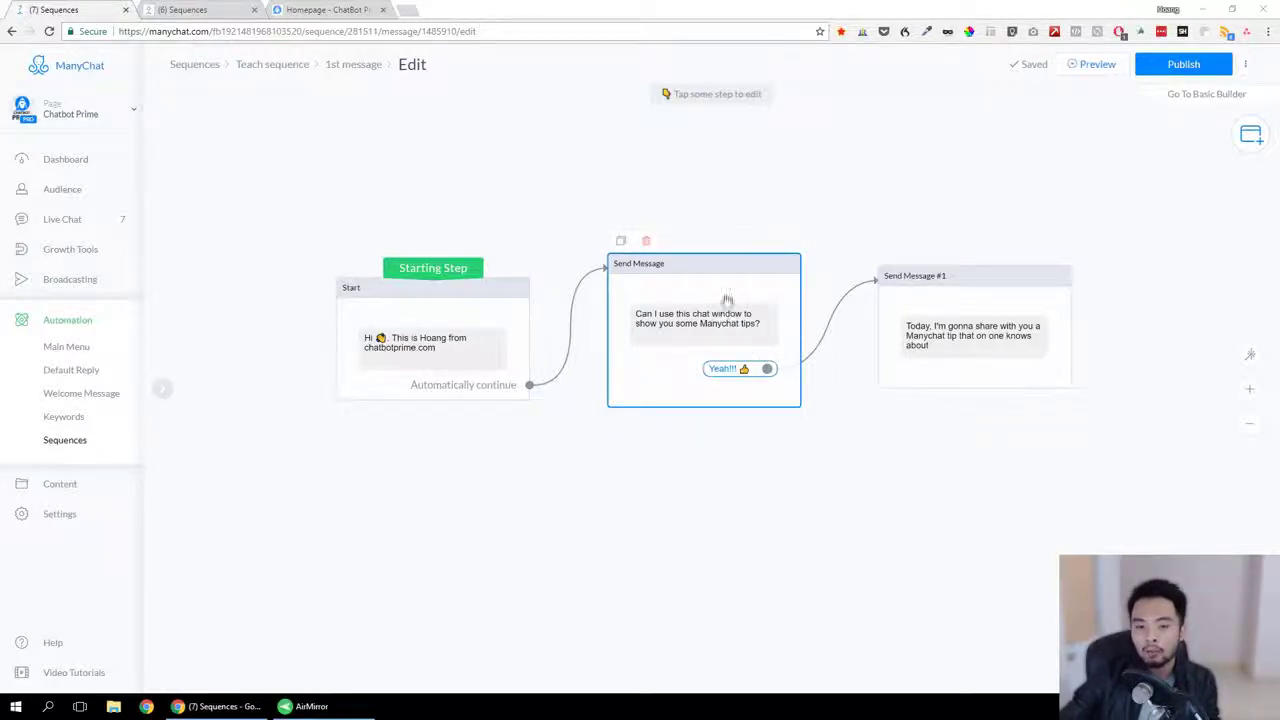
left_click_drag(734, 277, 730, 221)
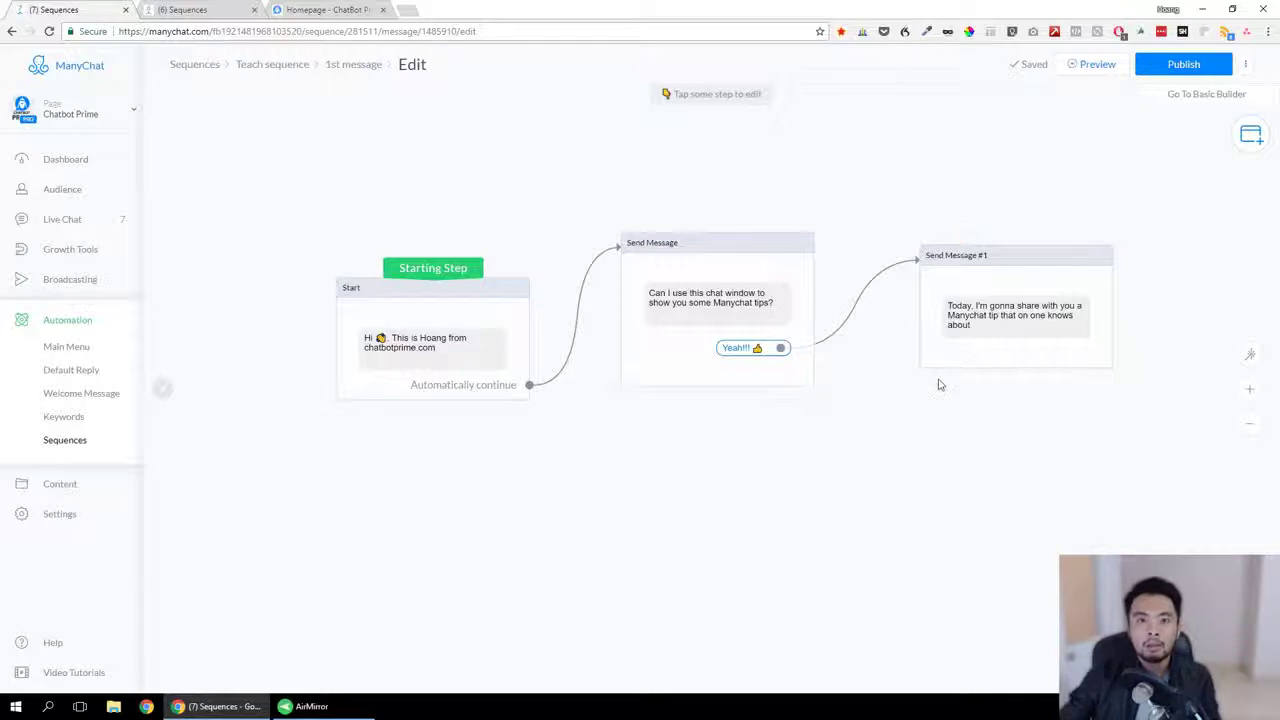
left_click_drag(352, 294, 313, 249)
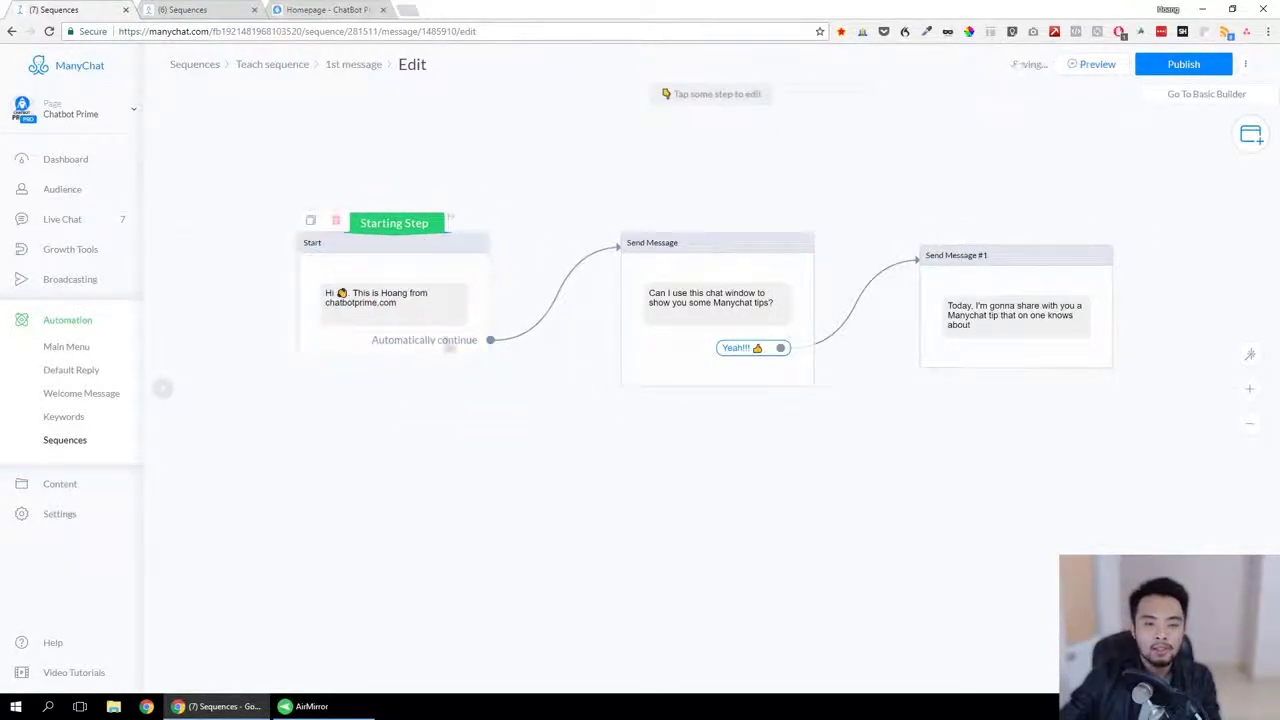
left_click_drag(753, 262, 752, 218)
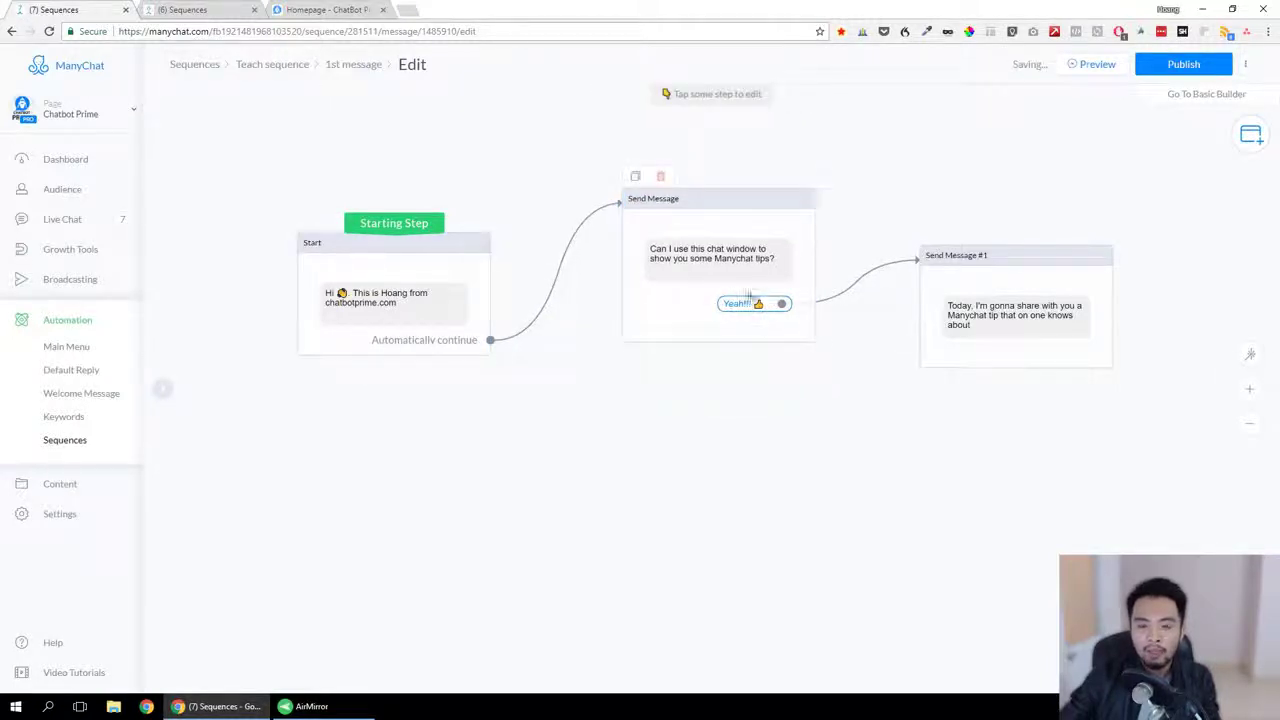
left_click_drag(968, 258, 1002, 209)
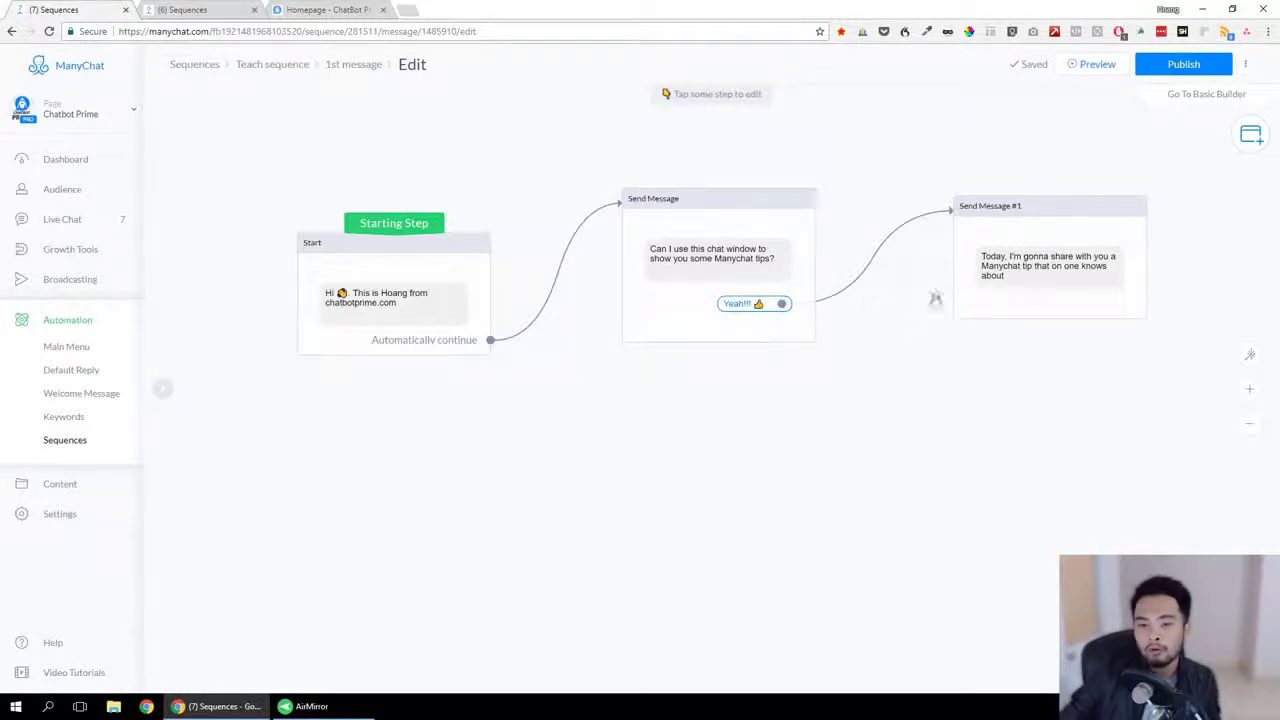
mouse_move(1005, 305)
left_mouse_down()
mouse_move(1017, 295)
mouse_move(1018, 317)
left_mouse_up()
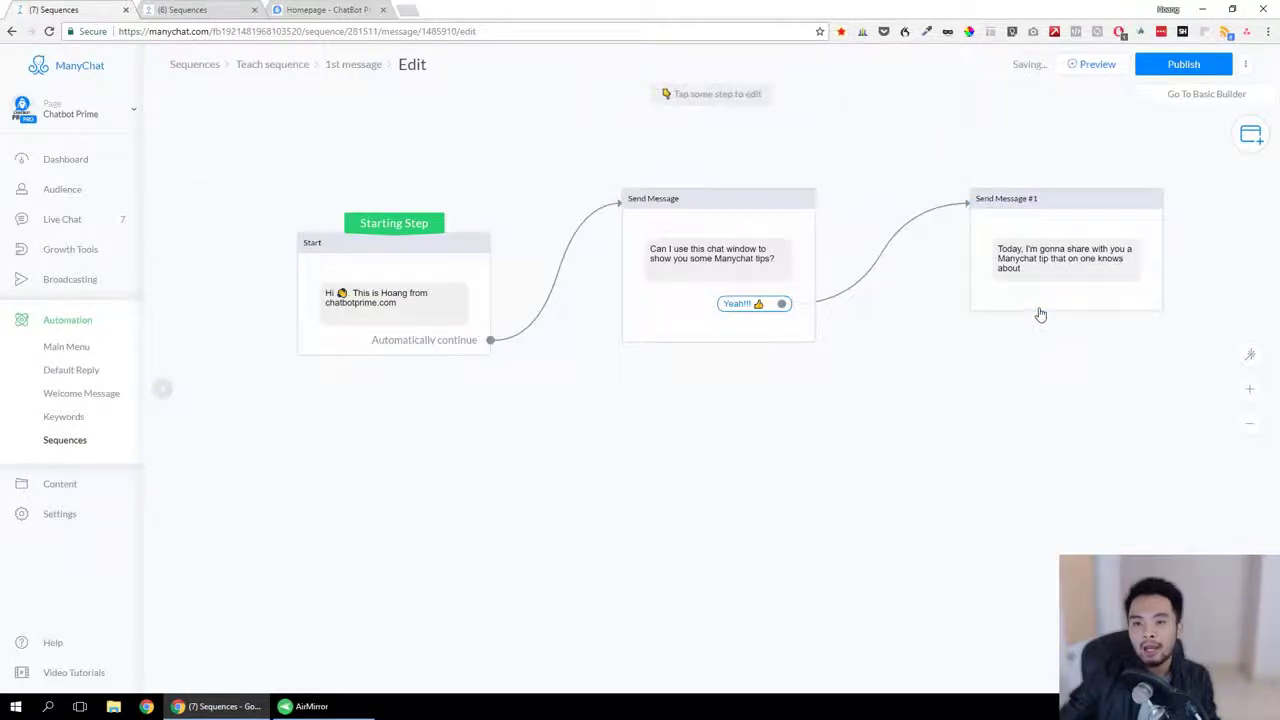
Connect the "Yeah!!!" quick reply to a new Actions step placed between Send Message and Send Message #1.
left_click_drag(782, 303, 858, 270)
left_click(912, 298)
left_click_drag(1052, 208, 1150, 180)
left_click_drag(914, 277, 971, 251)
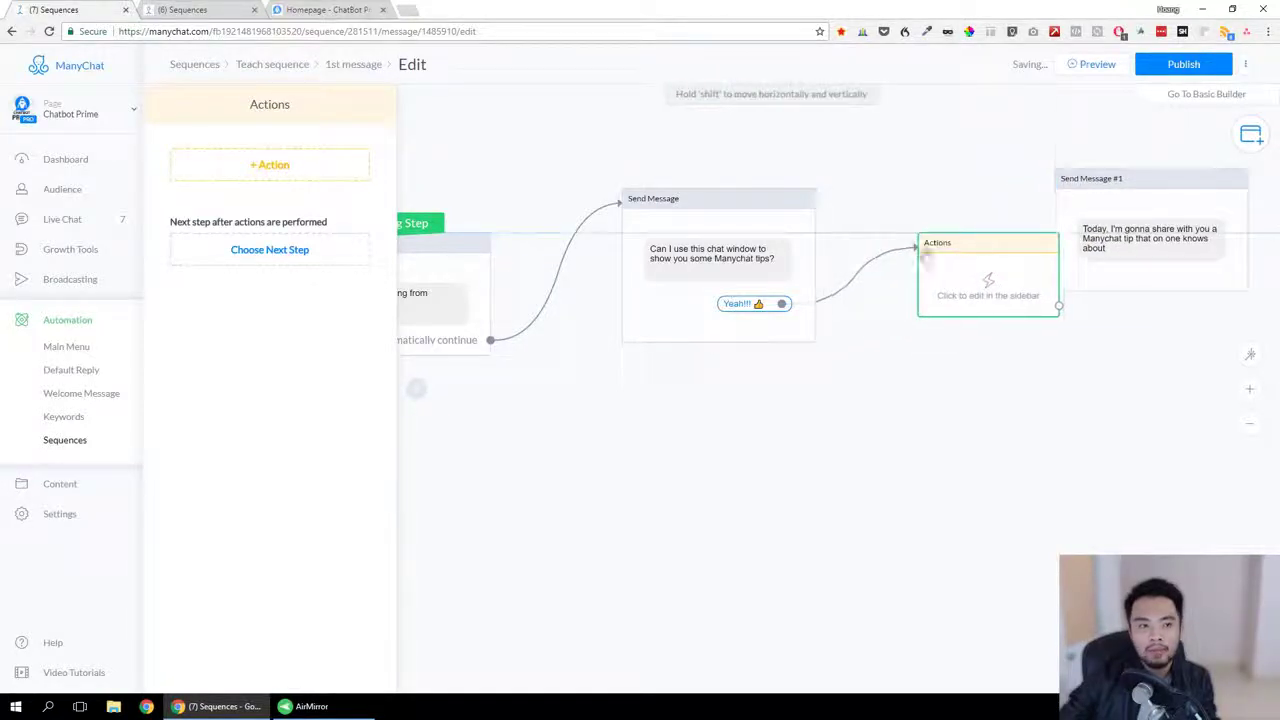
Add an Add Tag action with the tag "button clicked 1" to the Actions step.
left_click(260, 167)
left_click(245, 196)
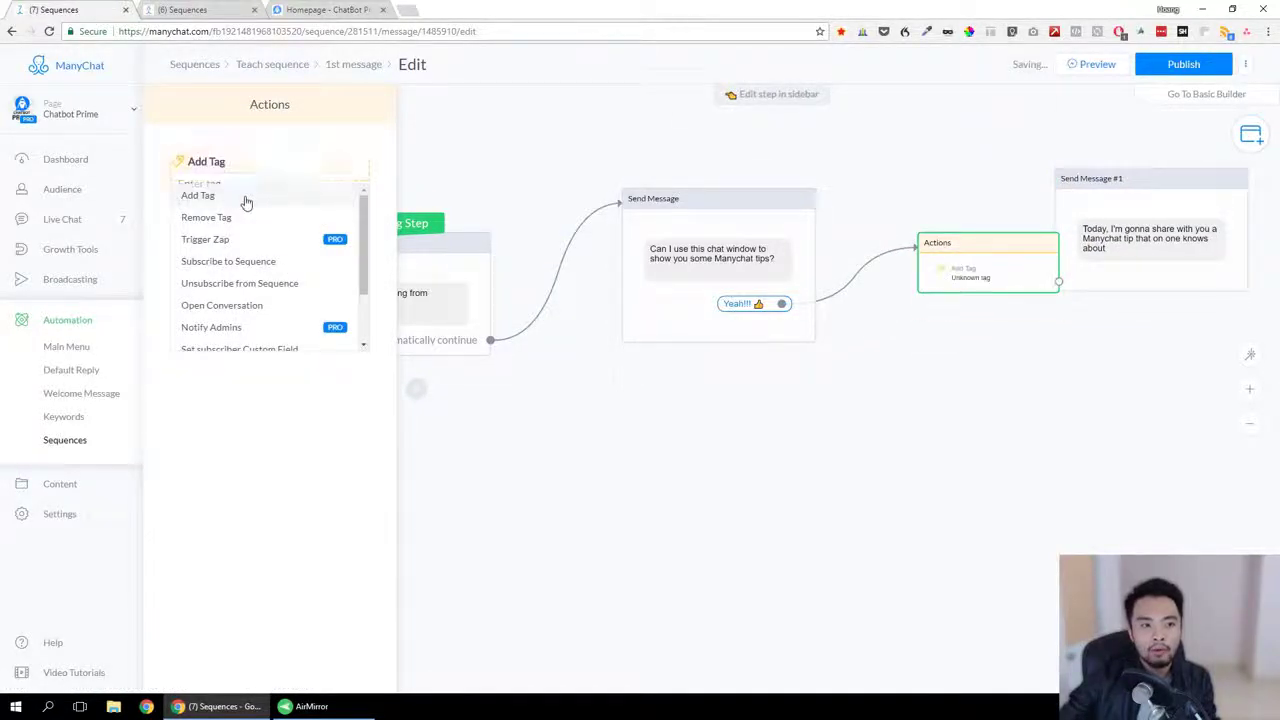
left_click(236, 184)
type("b")
left_click(234, 209)
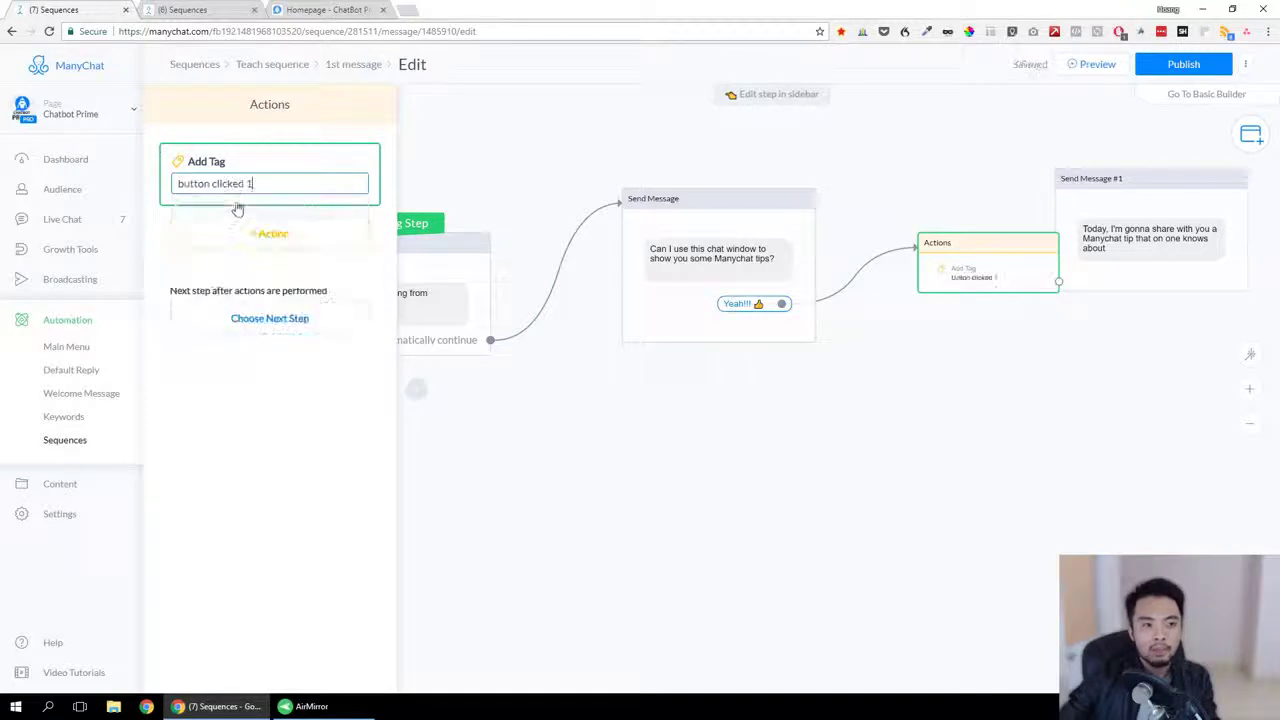
left_click(310, 288)
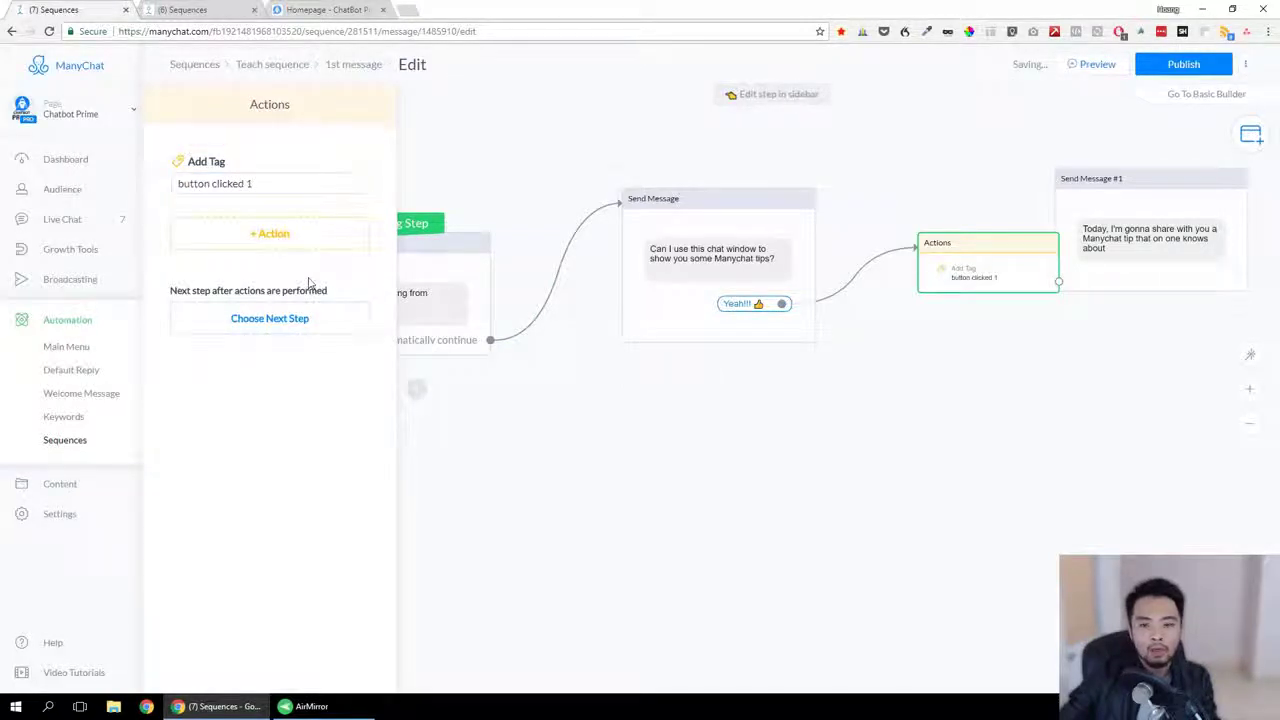
Shift the Actions step closer to Send Message and connect its output to Send Message #1.
left_click_drag(997, 258, 960, 249)
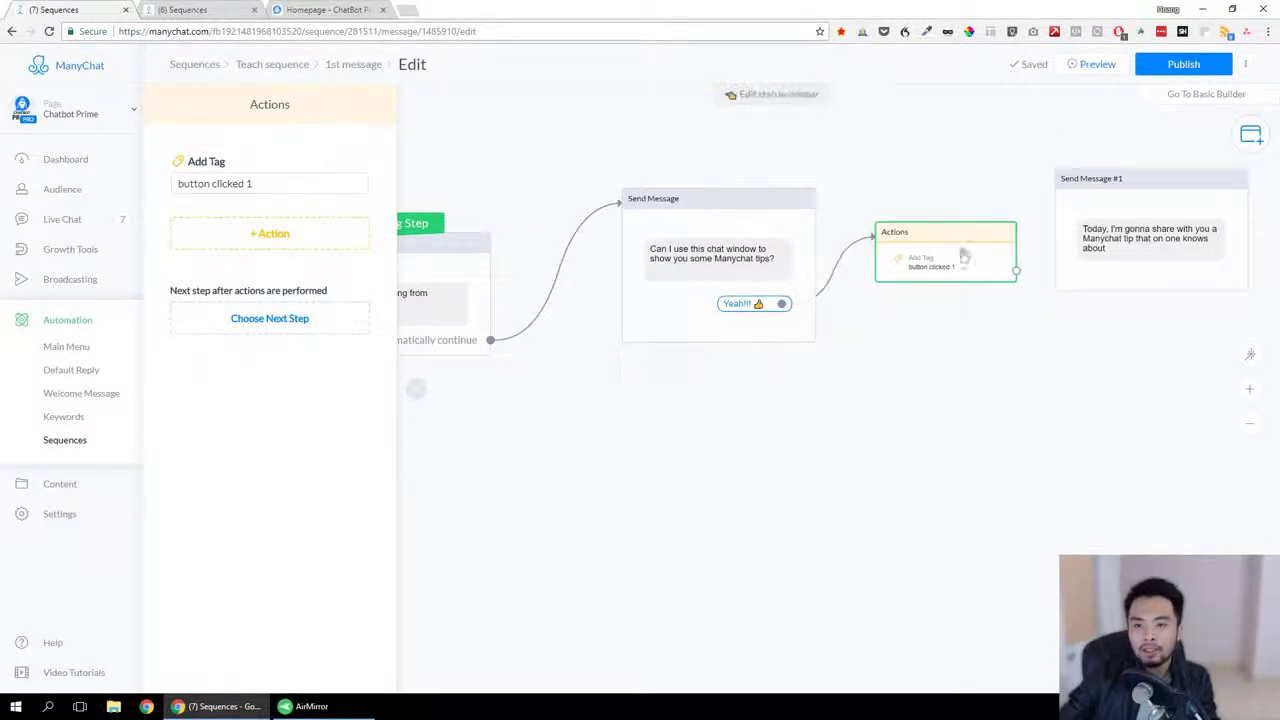
left_click(1016, 271)
left_click(1072, 262)
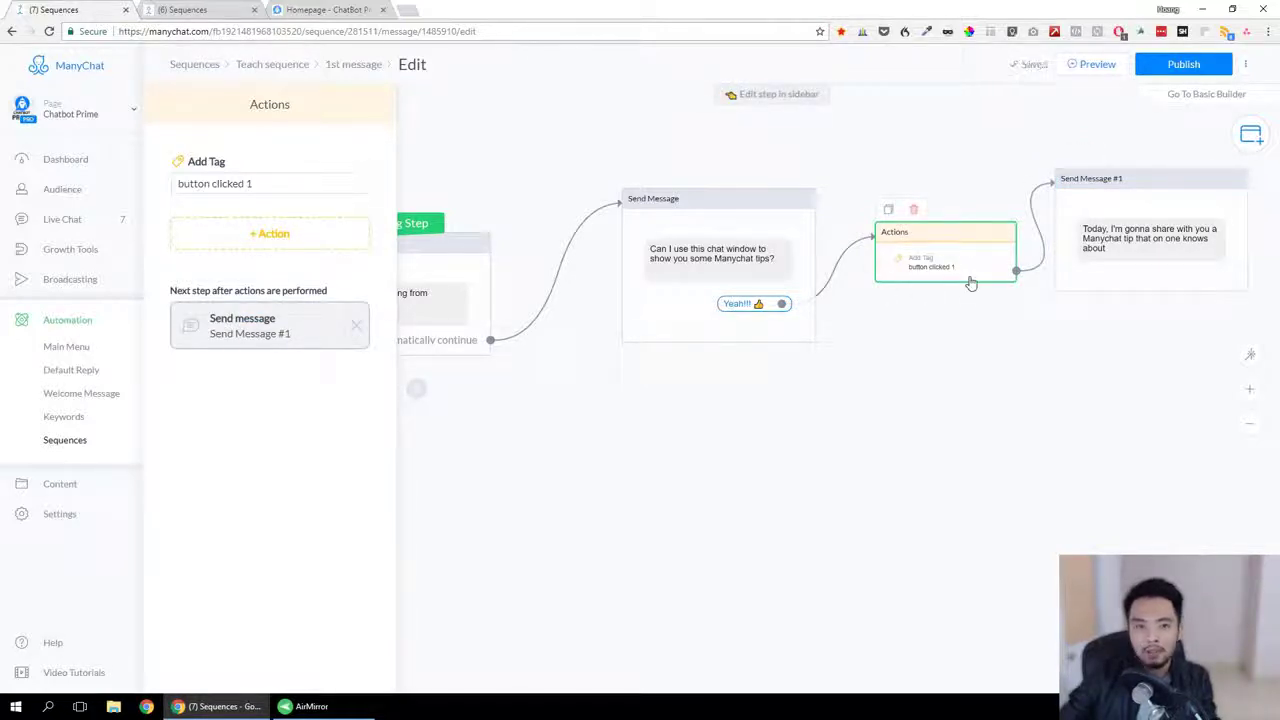
Reposition the Actions and Send Message steps to tidy the flow and free space beneath them.
mouse_move(955, 243)
left_mouse_down()
mouse_move(971, 201)
mouse_move(954, 210)
mouse_move(943, 252)
left_mouse_up()
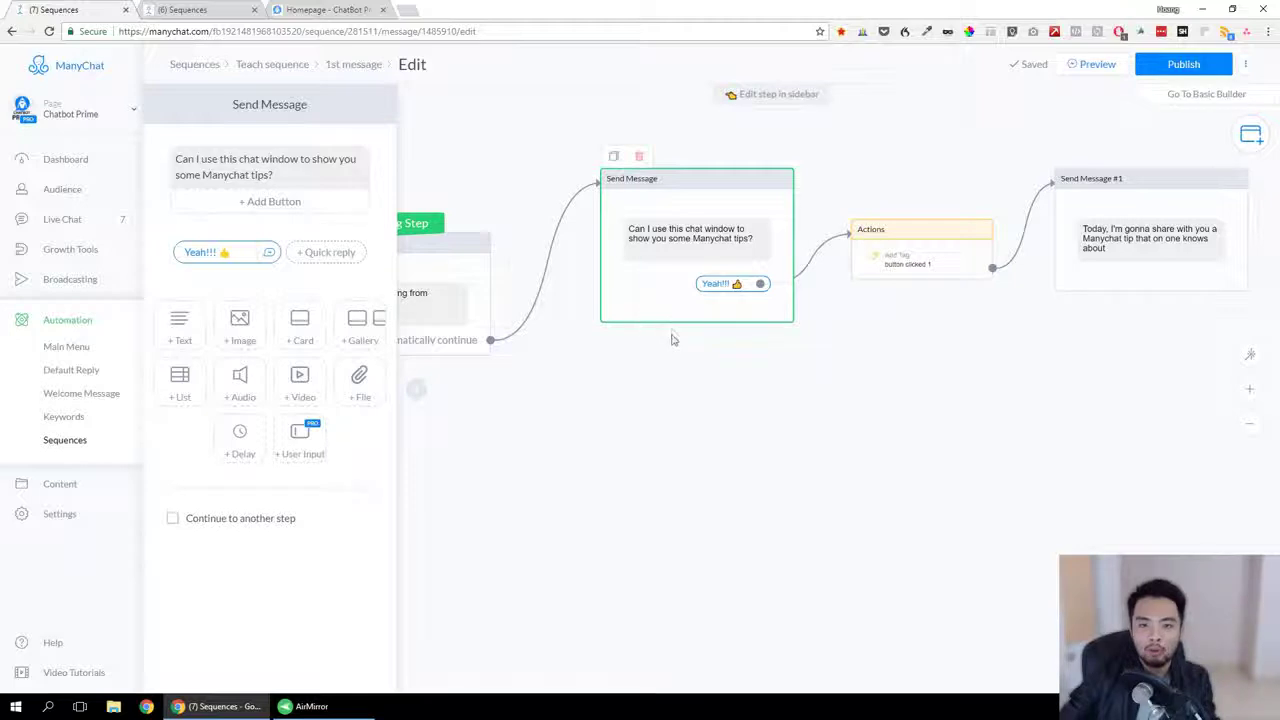
left_click(686, 407)
left_click(677, 310)
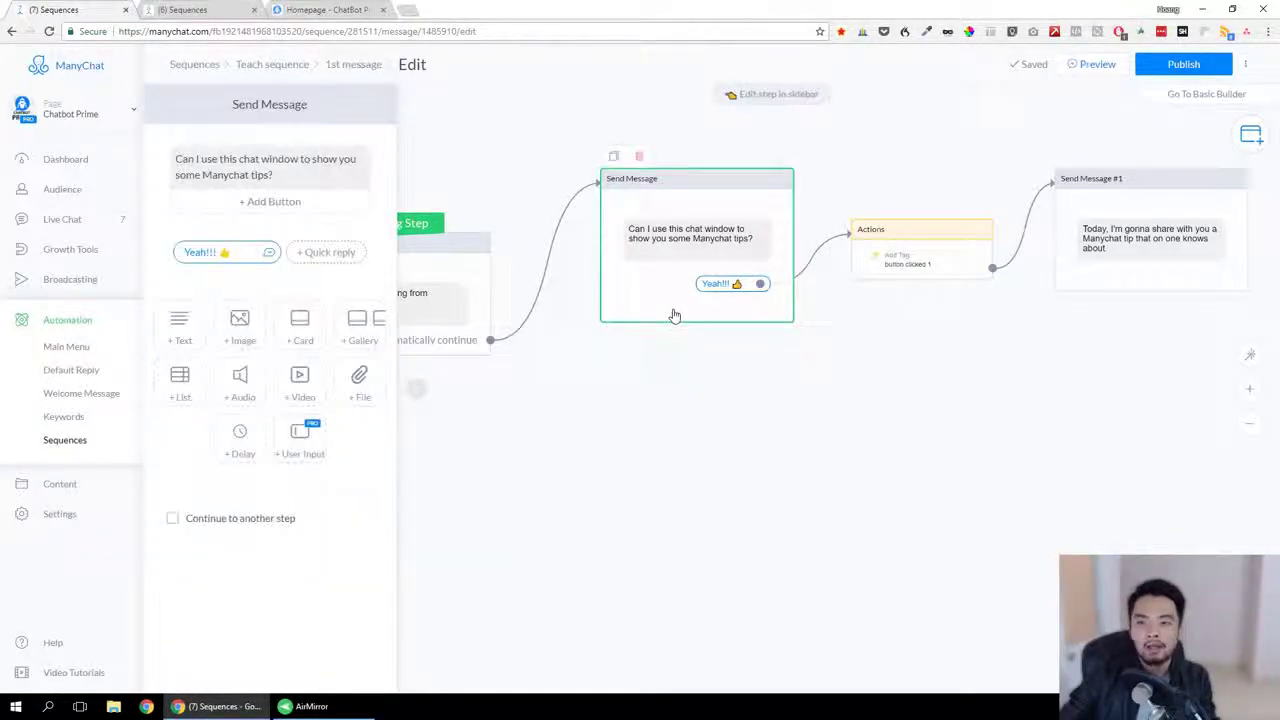
left_click_drag(695, 188, 679, 211)
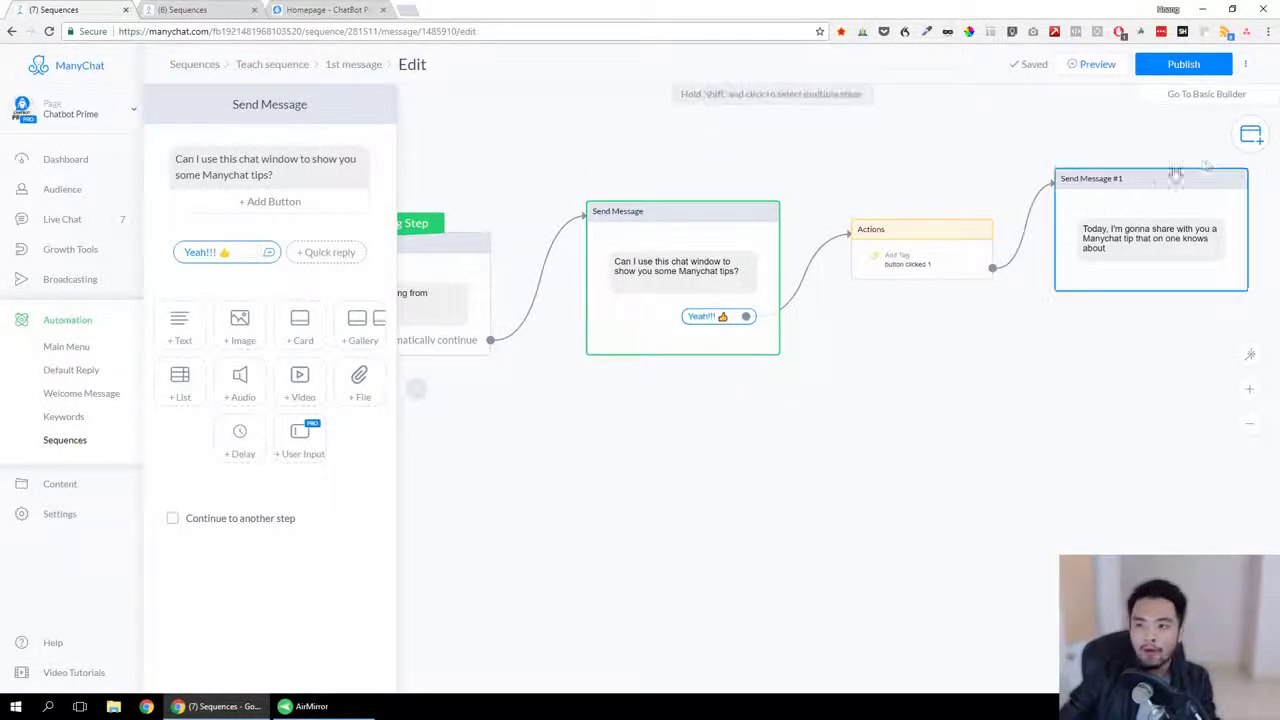
Add another Send Message step beneath the existing flow and insert a delay into it.
left_click(1250, 134)
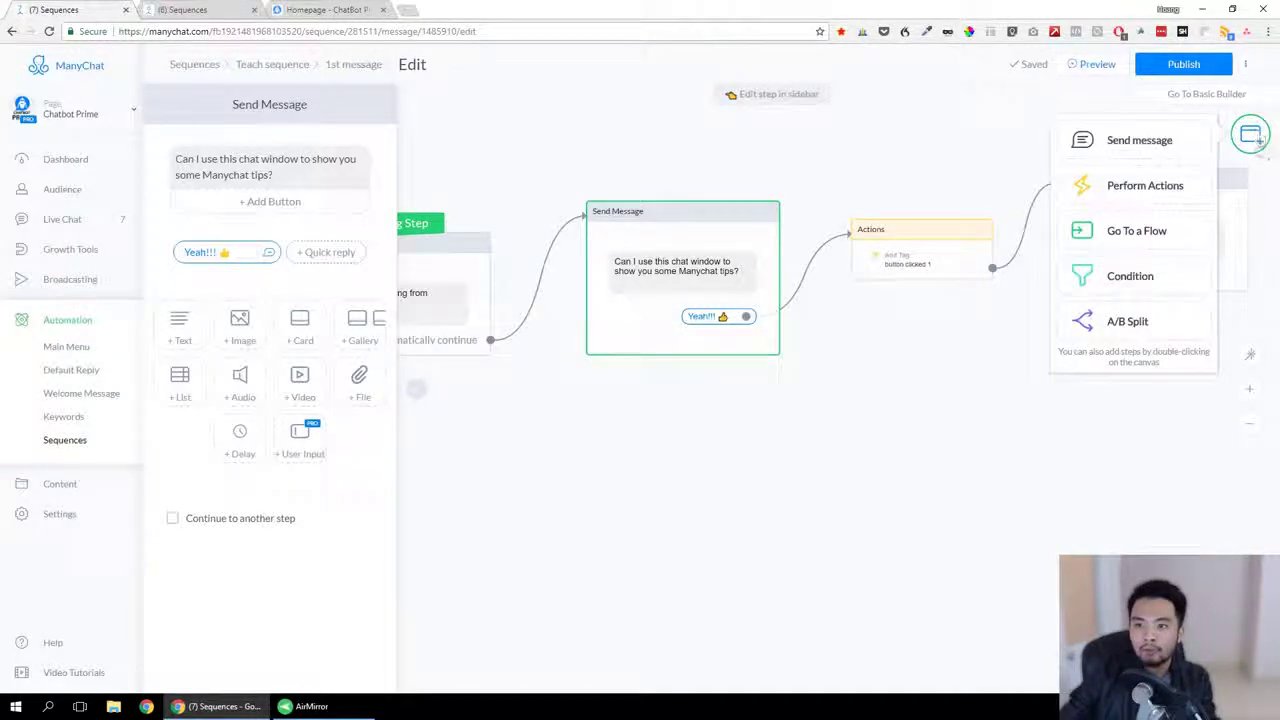
left_click(1145, 152)
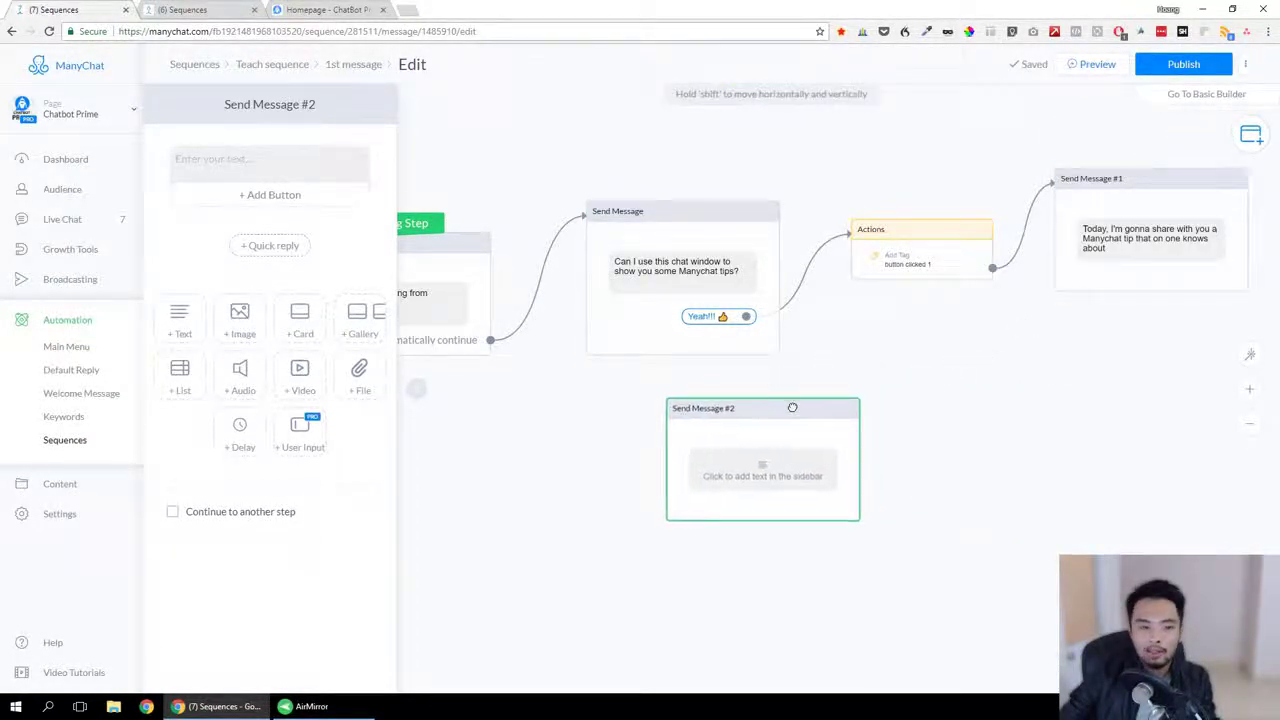
left_click(240, 430)
Set the delay in Send Message #2 to 15 seconds, moved above the text, without showing "typing..." during it.
left_click(288, 163)
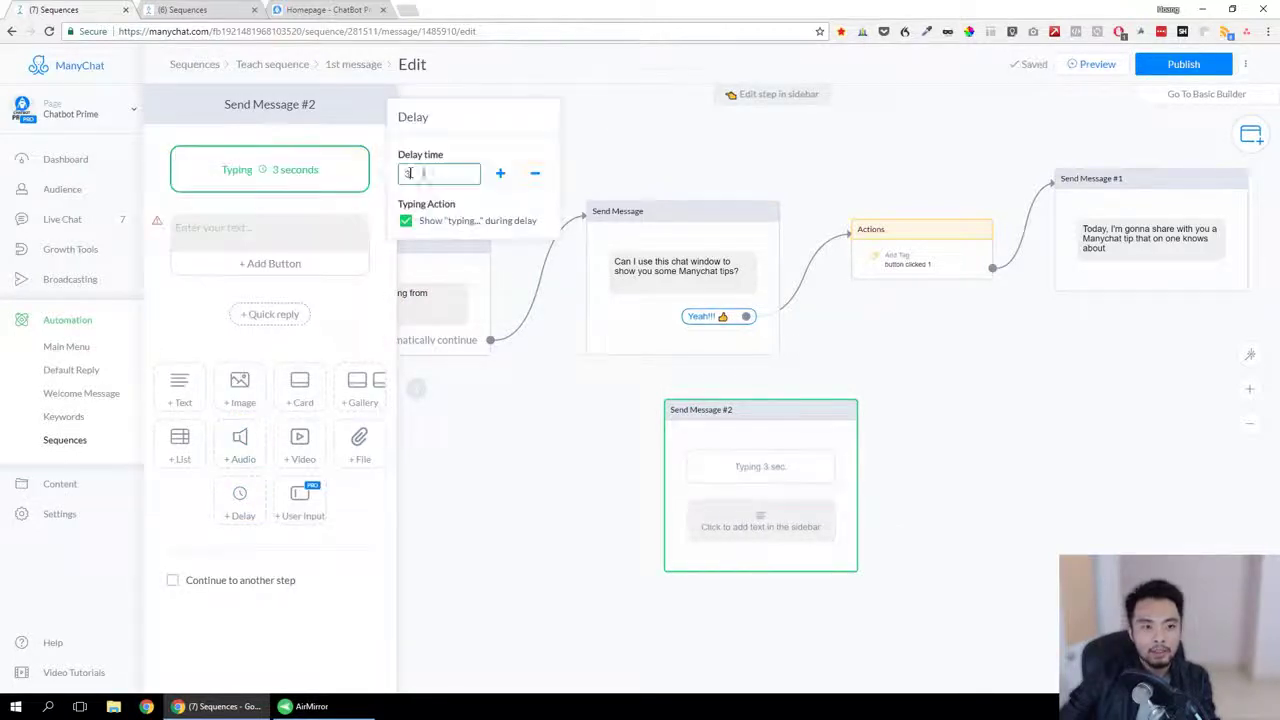
left_click_drag(425, 174, 370, 182)
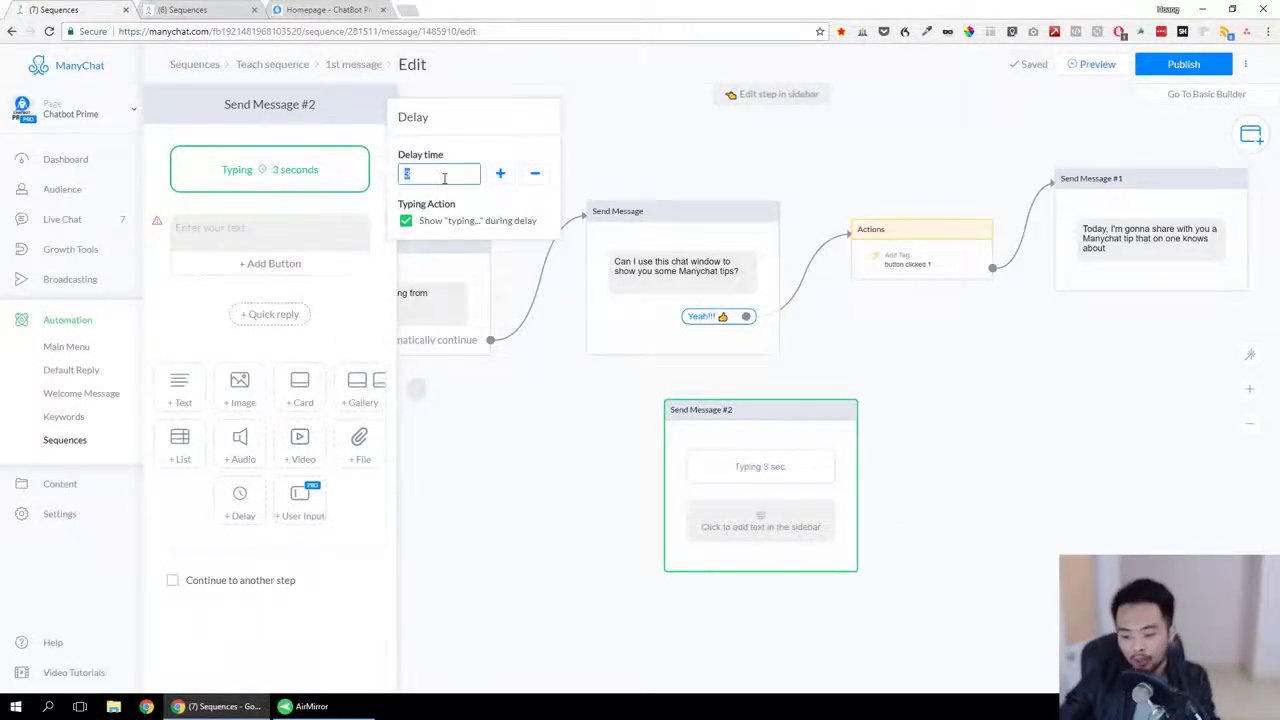
type("15")
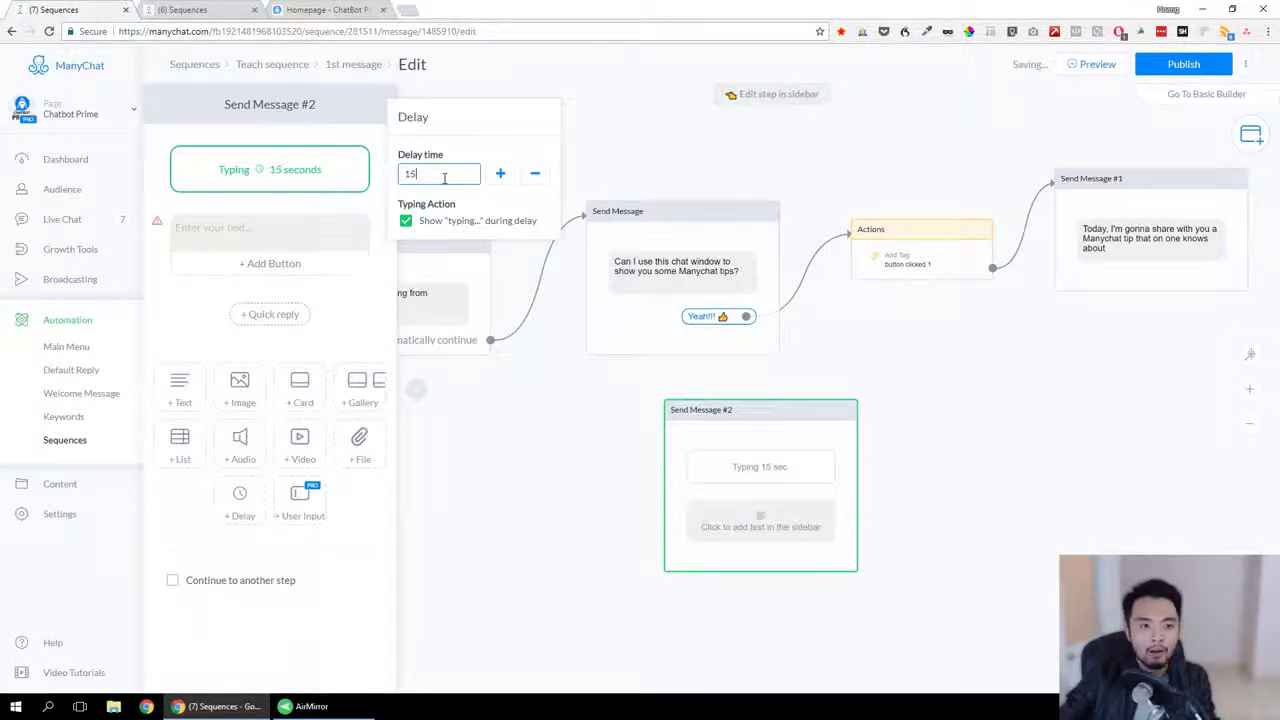
left_click(405, 222)
left_click(280, 228)
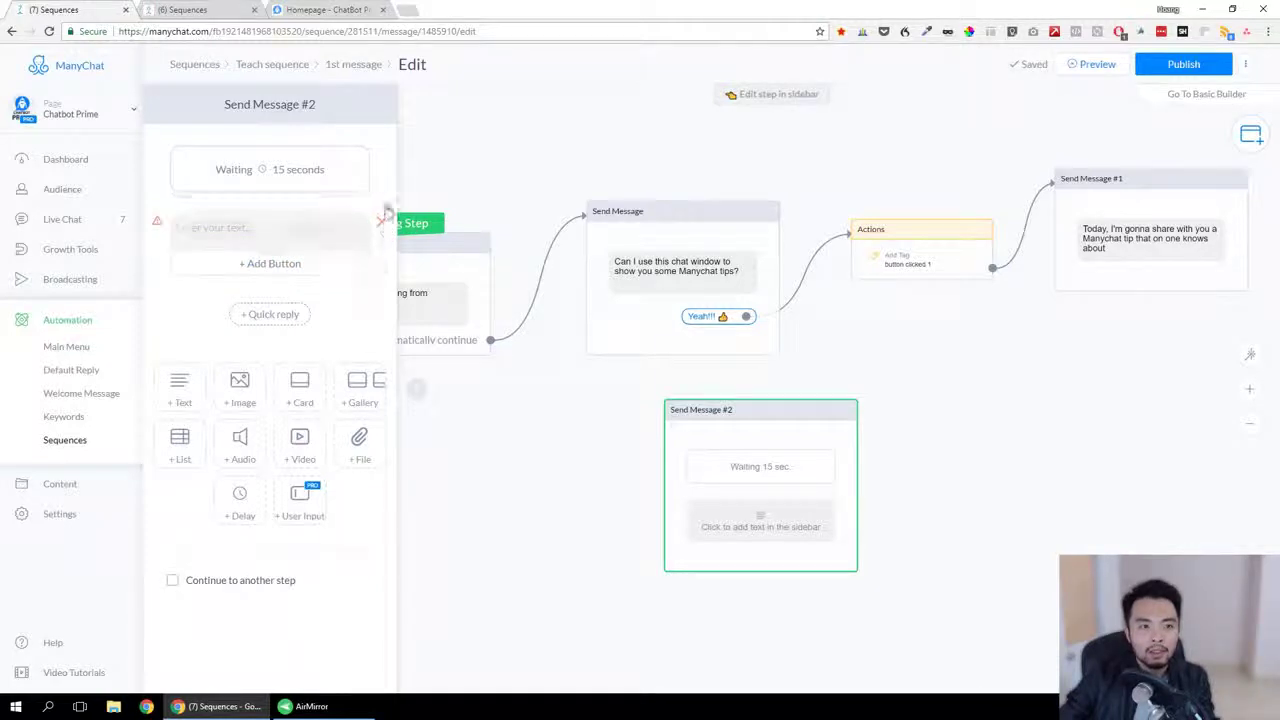
Try to publish the flow with only the delay in Send Message #2, and again with an empty text block added.
left_click(383, 226)
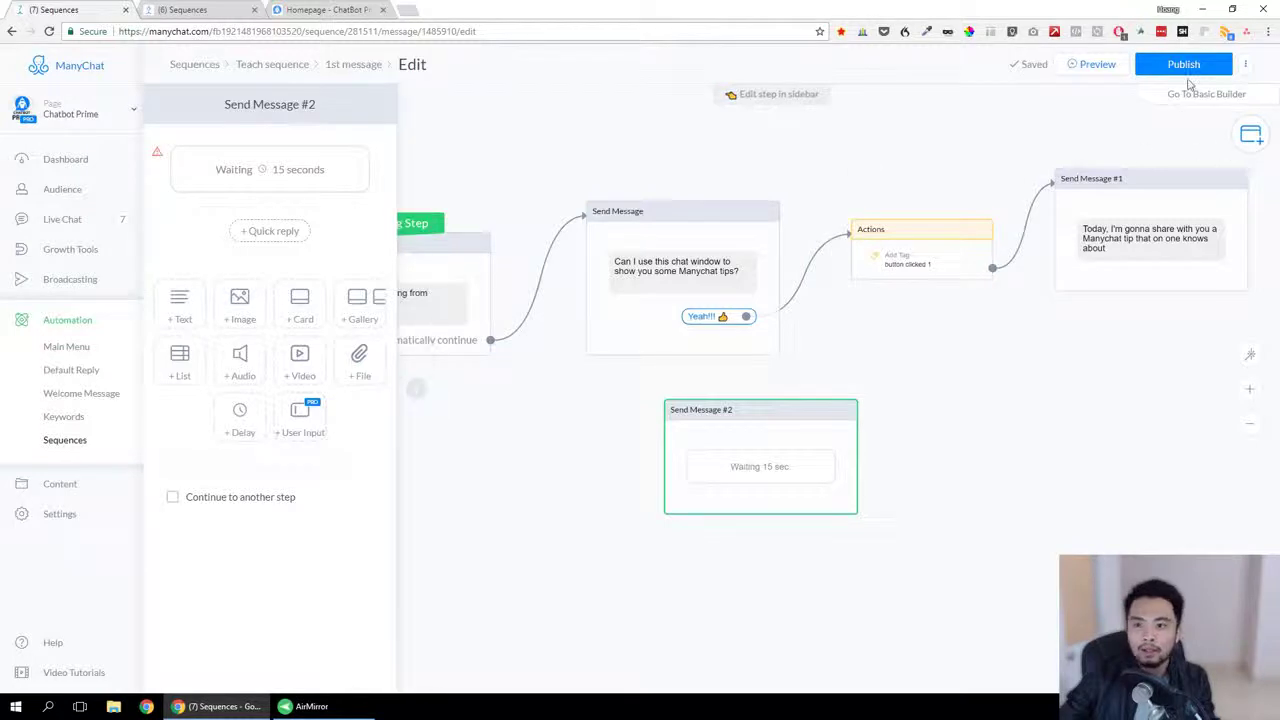
left_click(1186, 66)
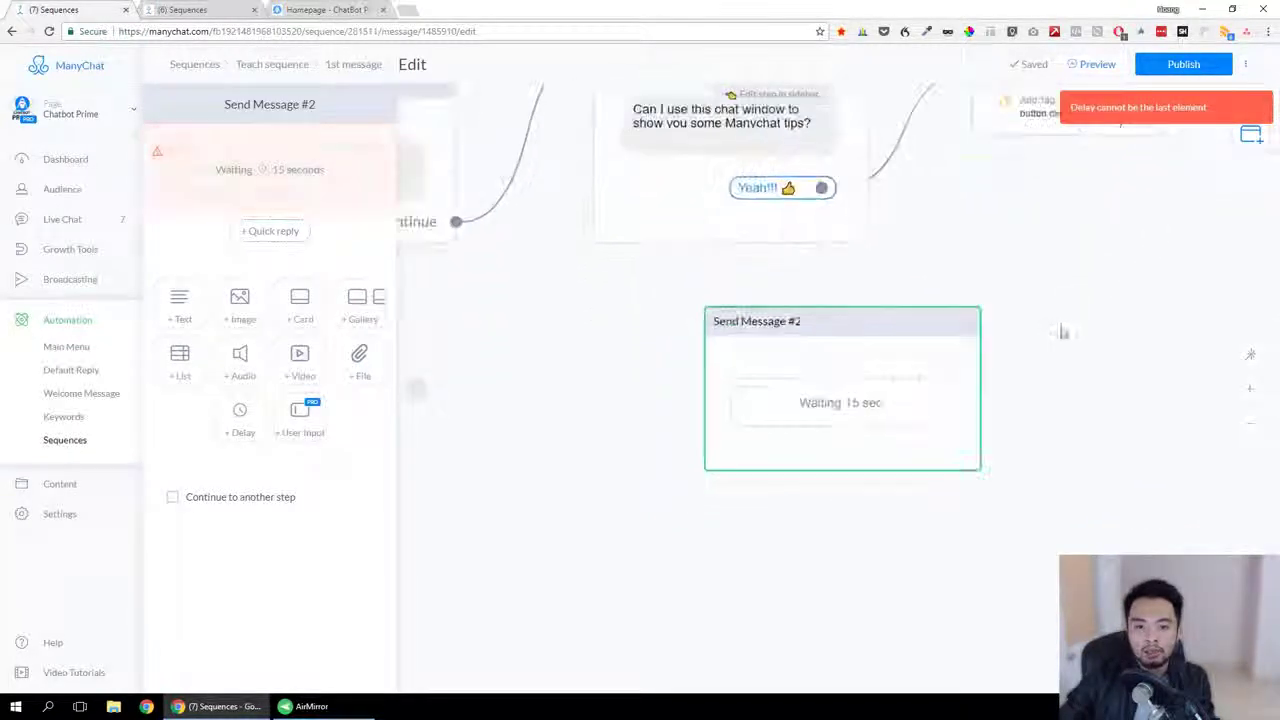
left_click(179, 302)
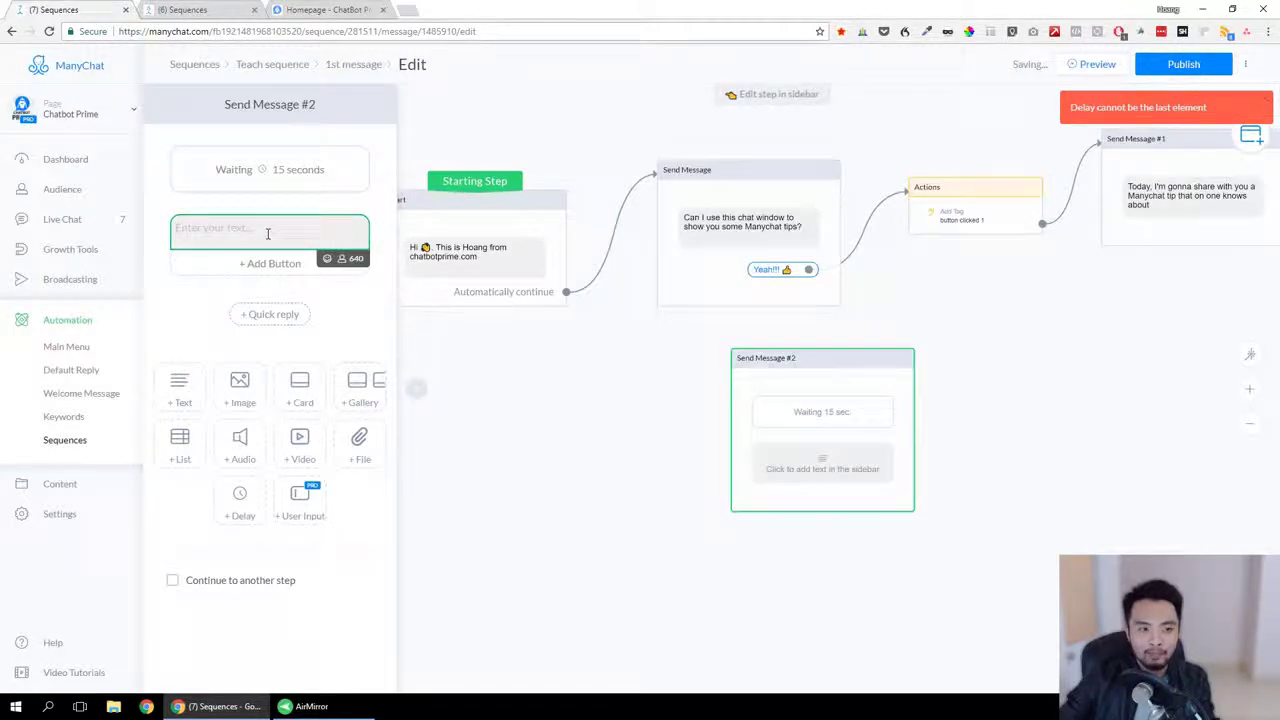
left_click(1182, 65)
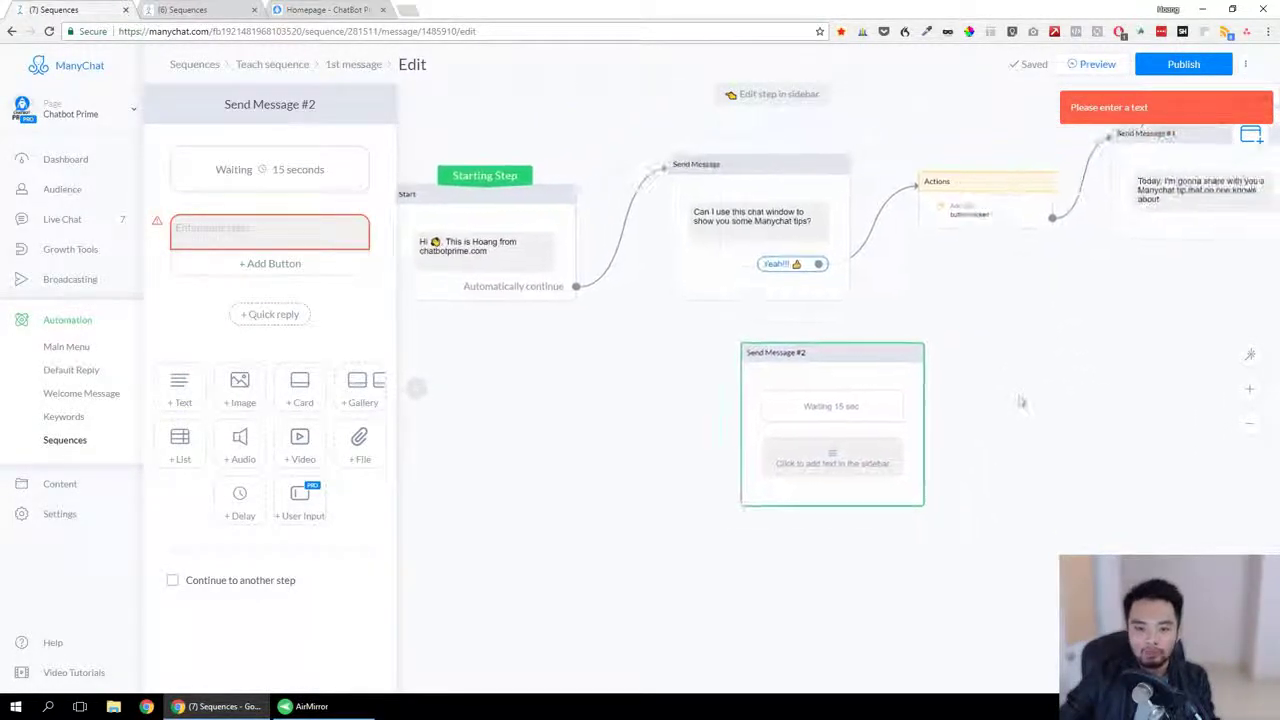
Fill the text block of Send Message #2 with a blank space and finish editing that step.
left_click(266, 235)
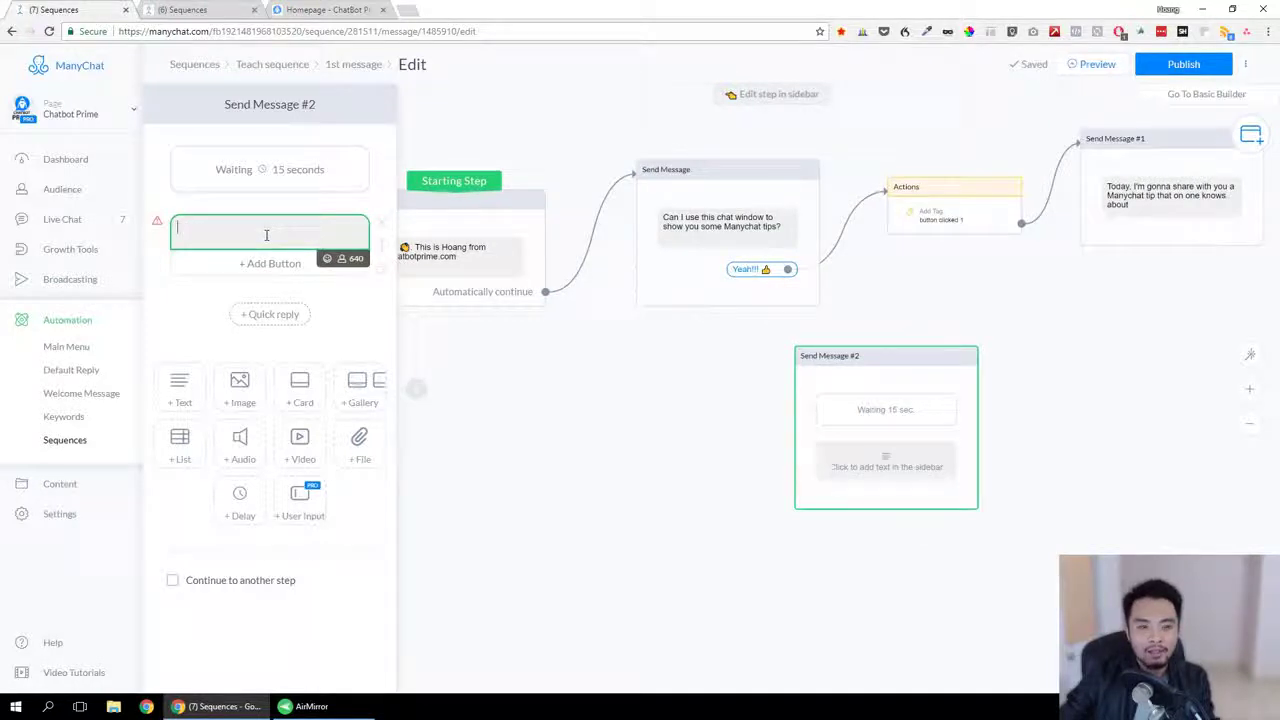
left_click(583, 423)
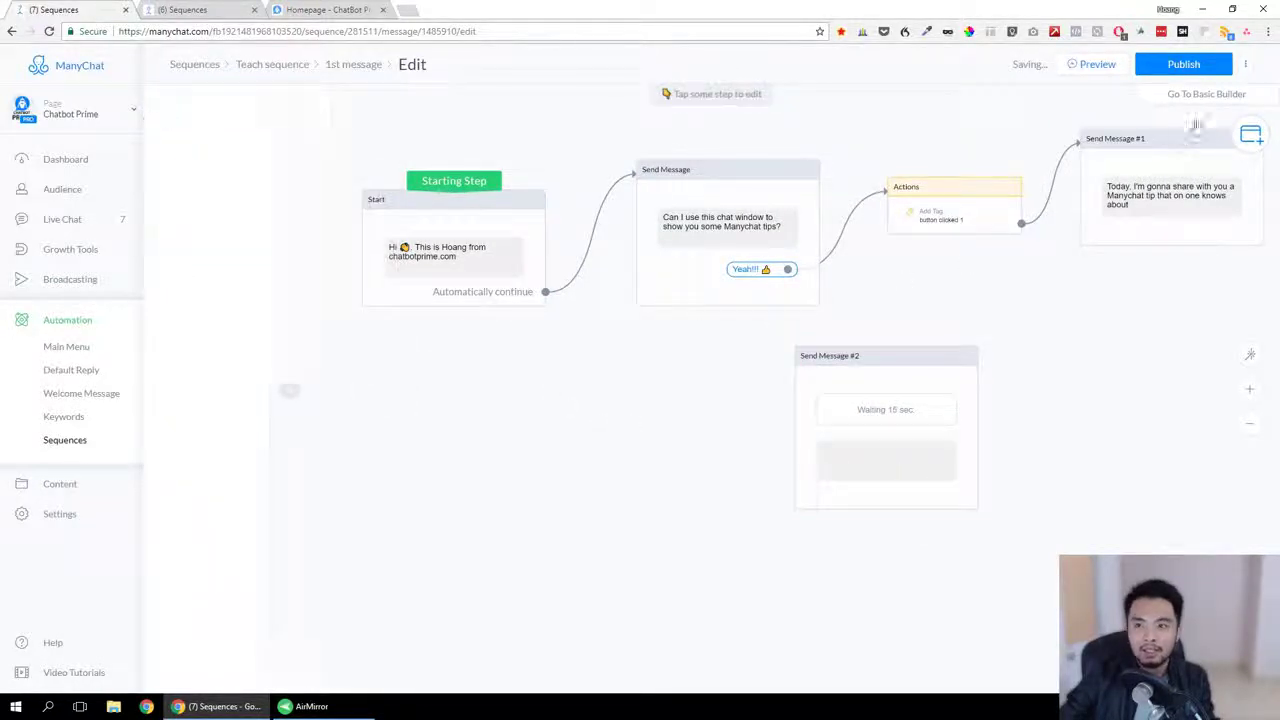
Publish the flow and open the blank text block of Send Message #2.
left_click(1211, 63)
left_click(876, 470)
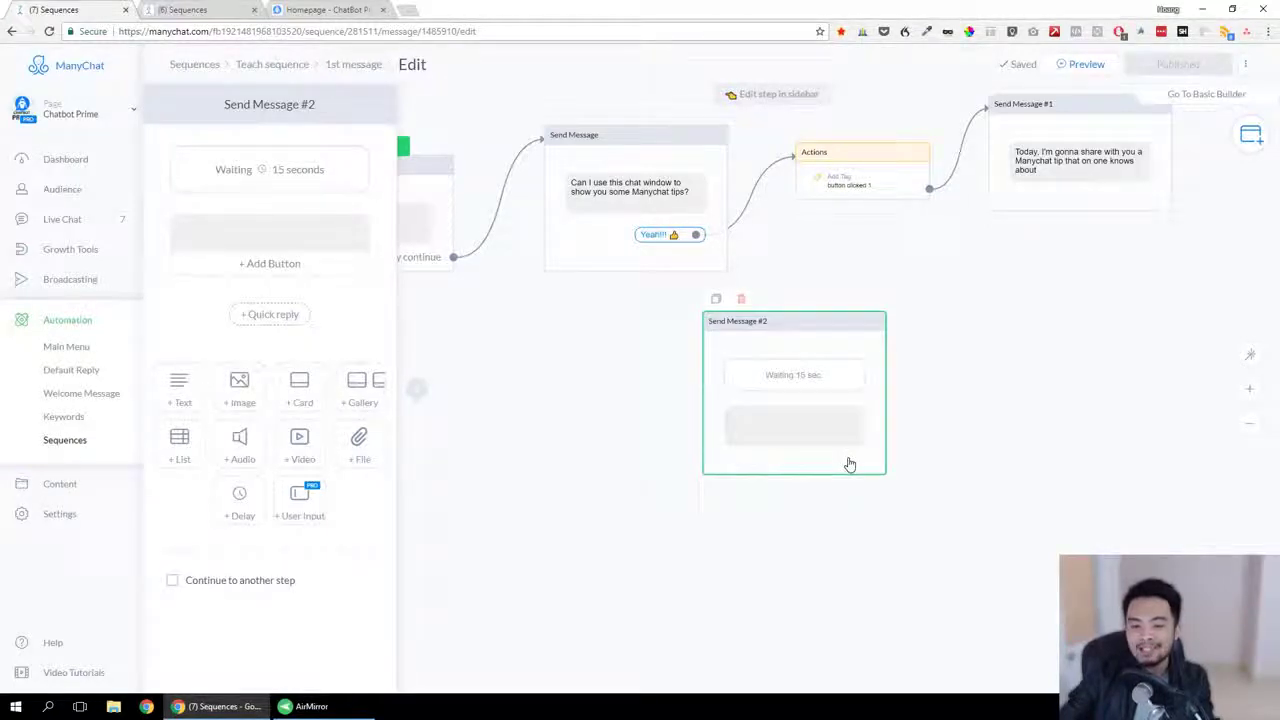
left_click(284, 232)
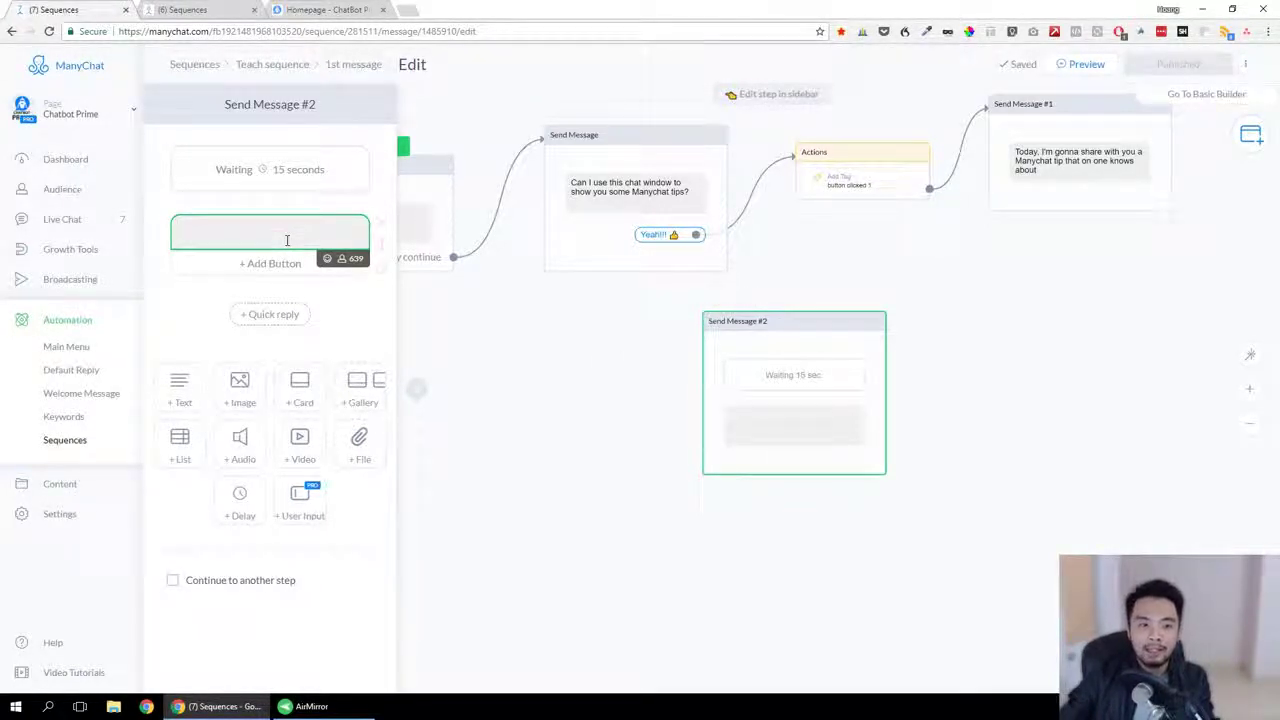
Make the message asking to use the chat window continue automatically to Send Message #2.
left_click(591, 262)
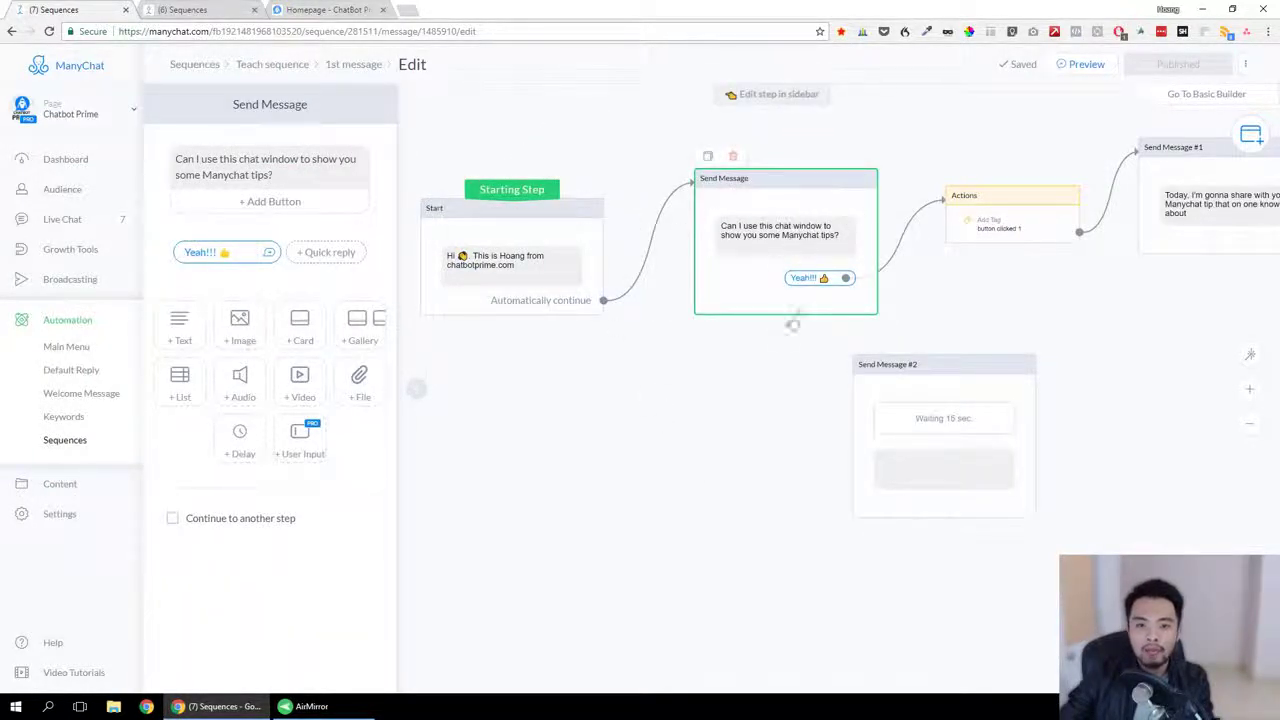
left_click(241, 520)
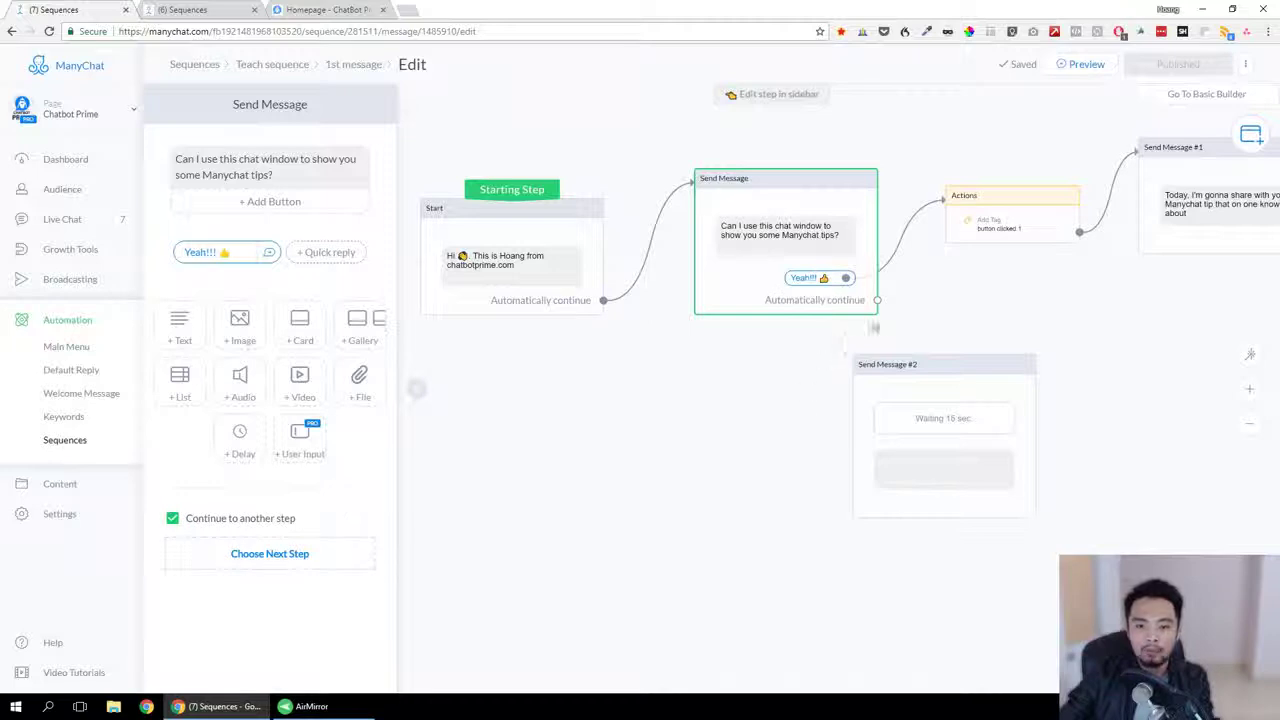
left_click_drag(879, 301, 898, 400)
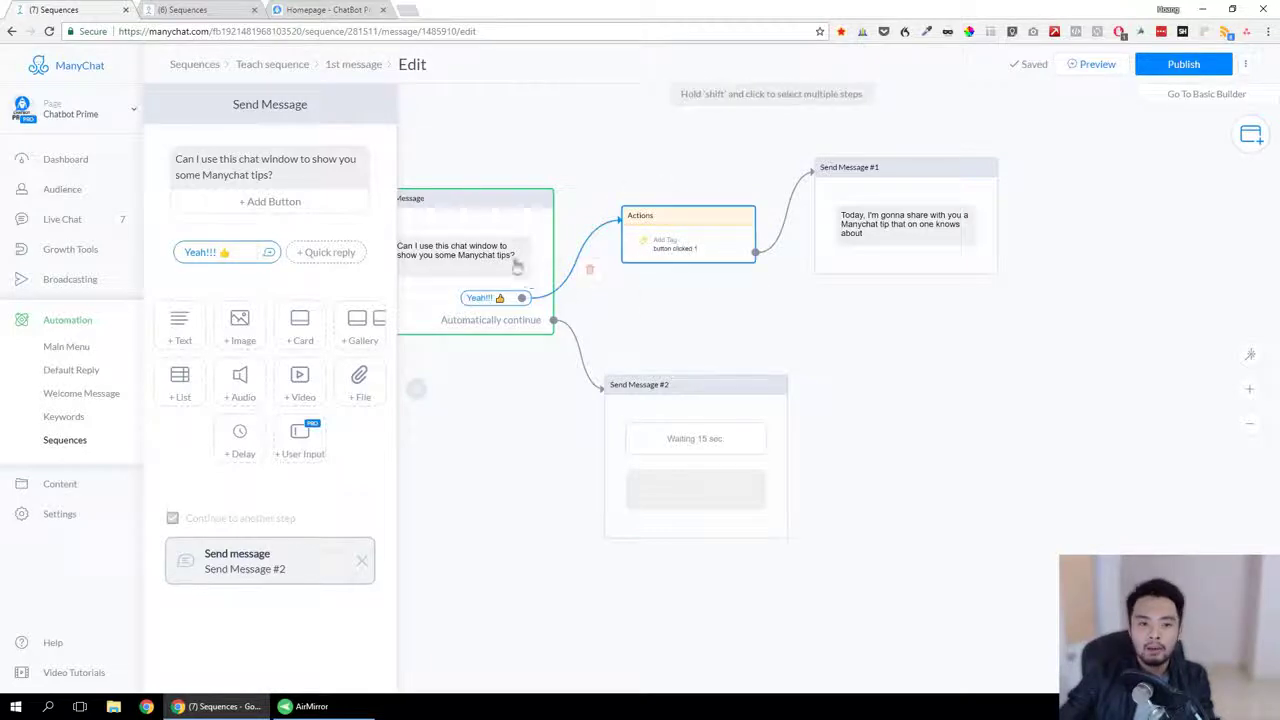
Make Send Message #2 continue automatically to a new Condition that requires Tag is "button clicked 1".
left_click(250, 566)
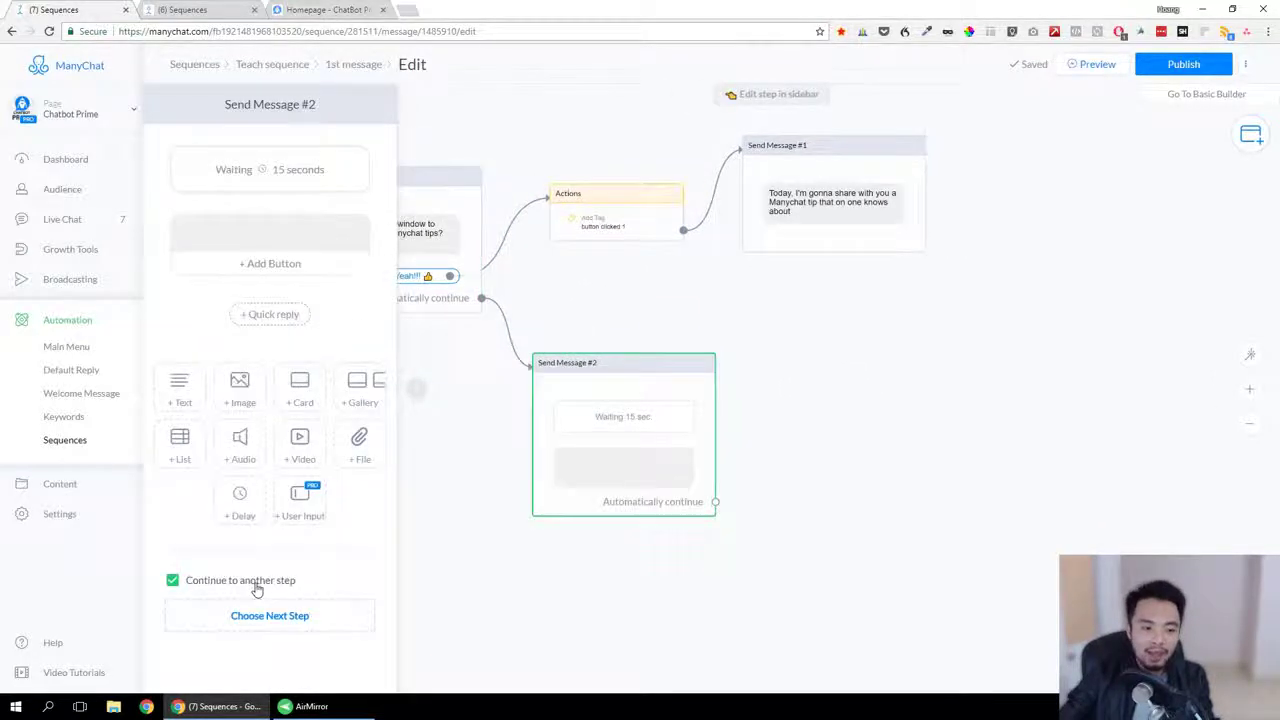
left_click_drag(716, 501, 806, 430)
left_click(848, 385)
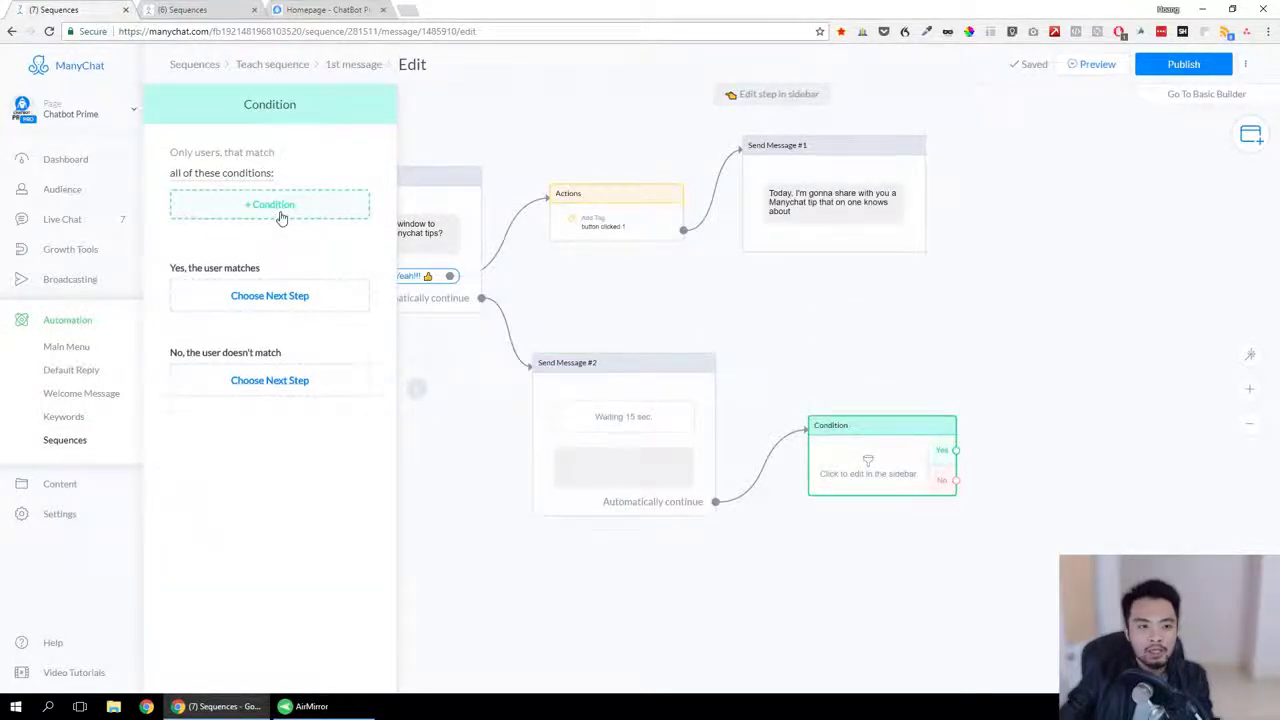
left_click(281, 210)
left_click(219, 207)
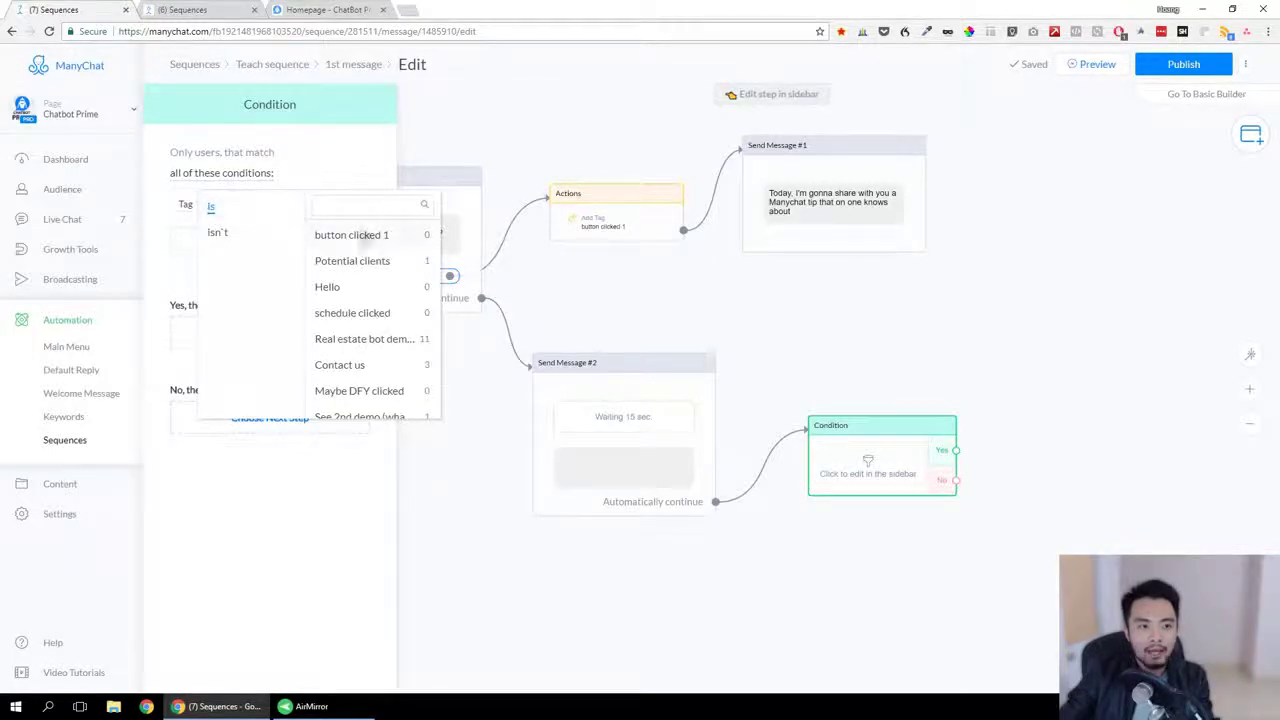
left_click(838, 330)
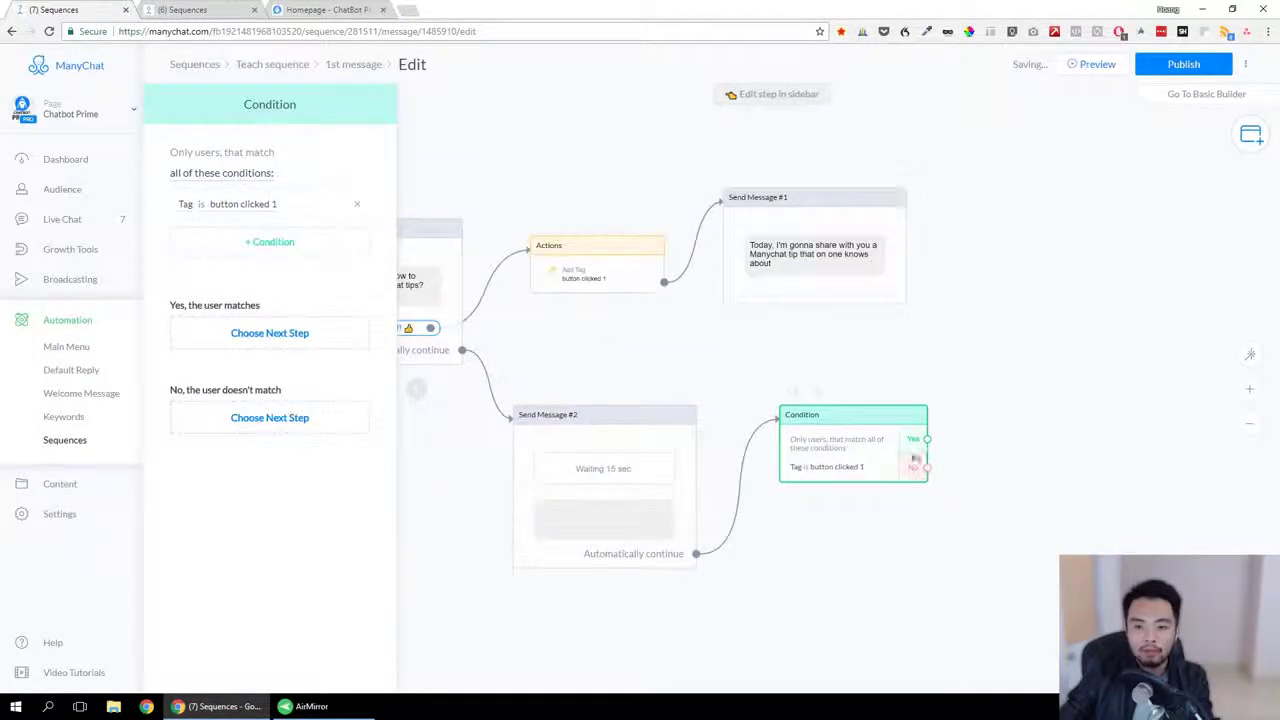
Link the condition's Yes branch to a new message with blank text and its No branch to Send Message #1.
left_click_drag(927, 439, 1022, 407)
left_click(1068, 297)
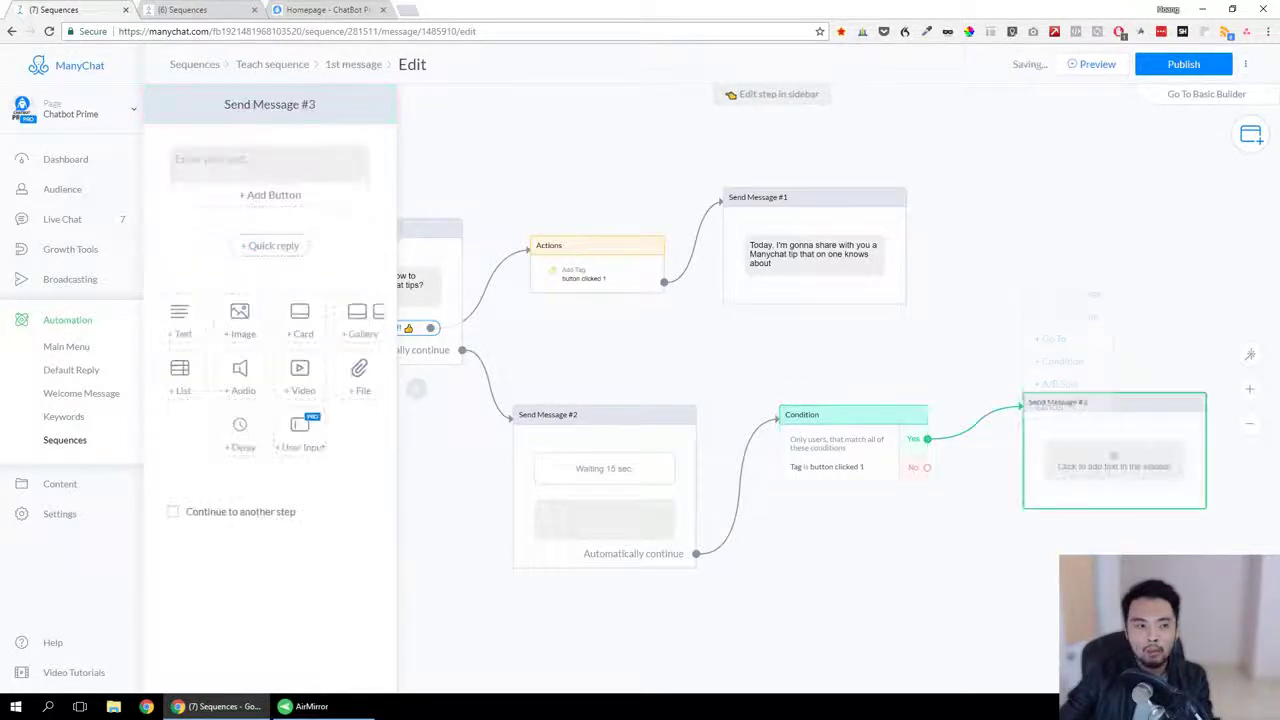
left_click(250, 167)
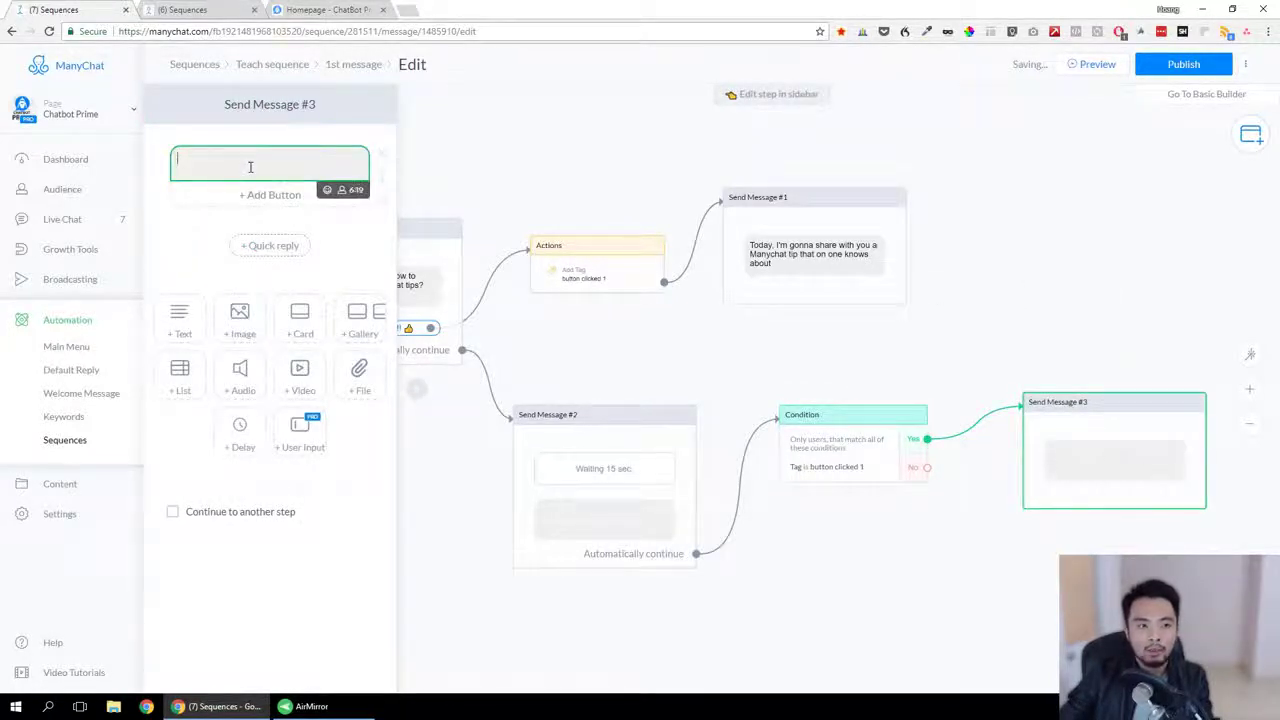
left_click(1100, 357)
left_click_drag(787, 414, 700, 200)
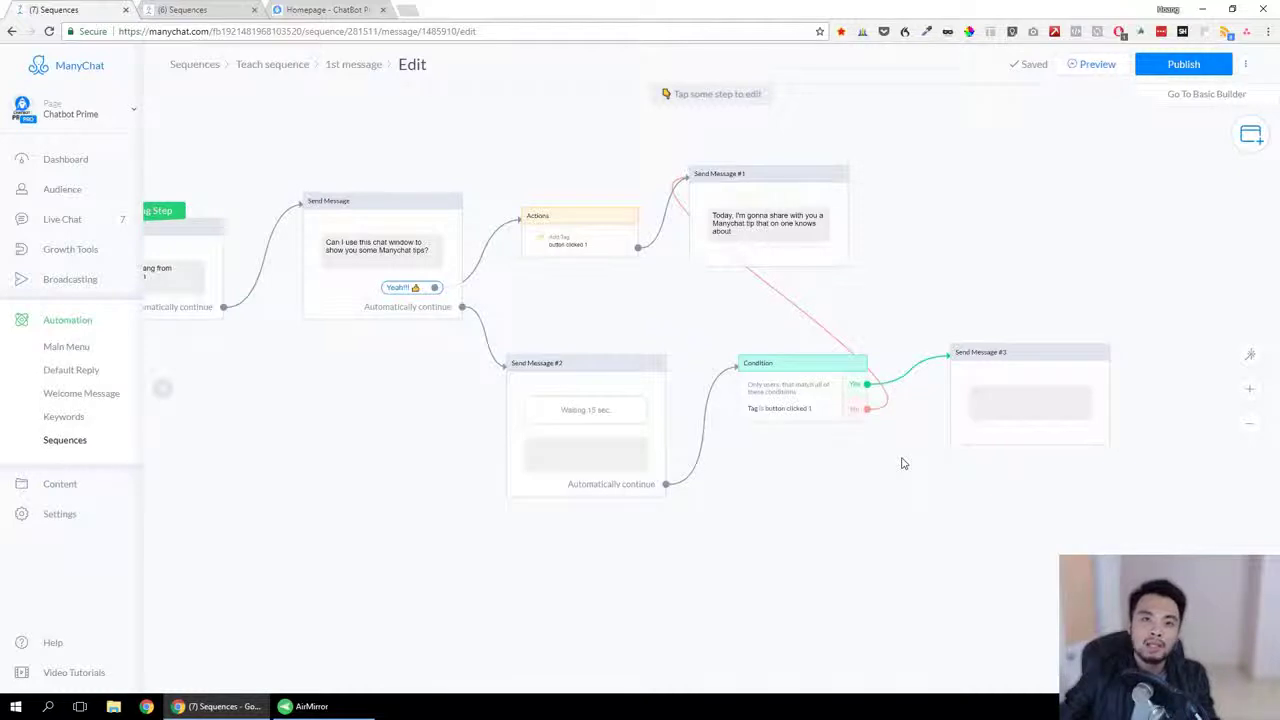
Redirect the condition's No branch to a new Send Message step reading "Seems like you're busy".
left_click_drag(871, 419, 915, 517)
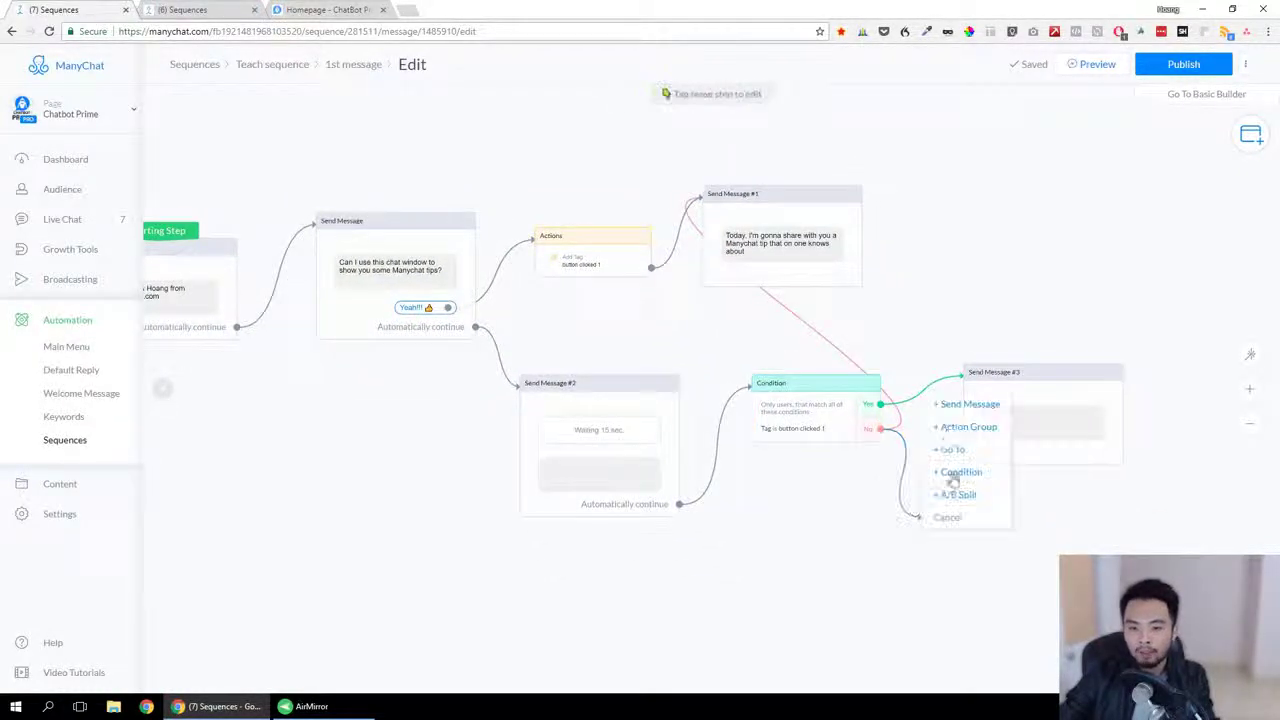
left_click(965, 405)
left_click(292, 163)
type("Sem")
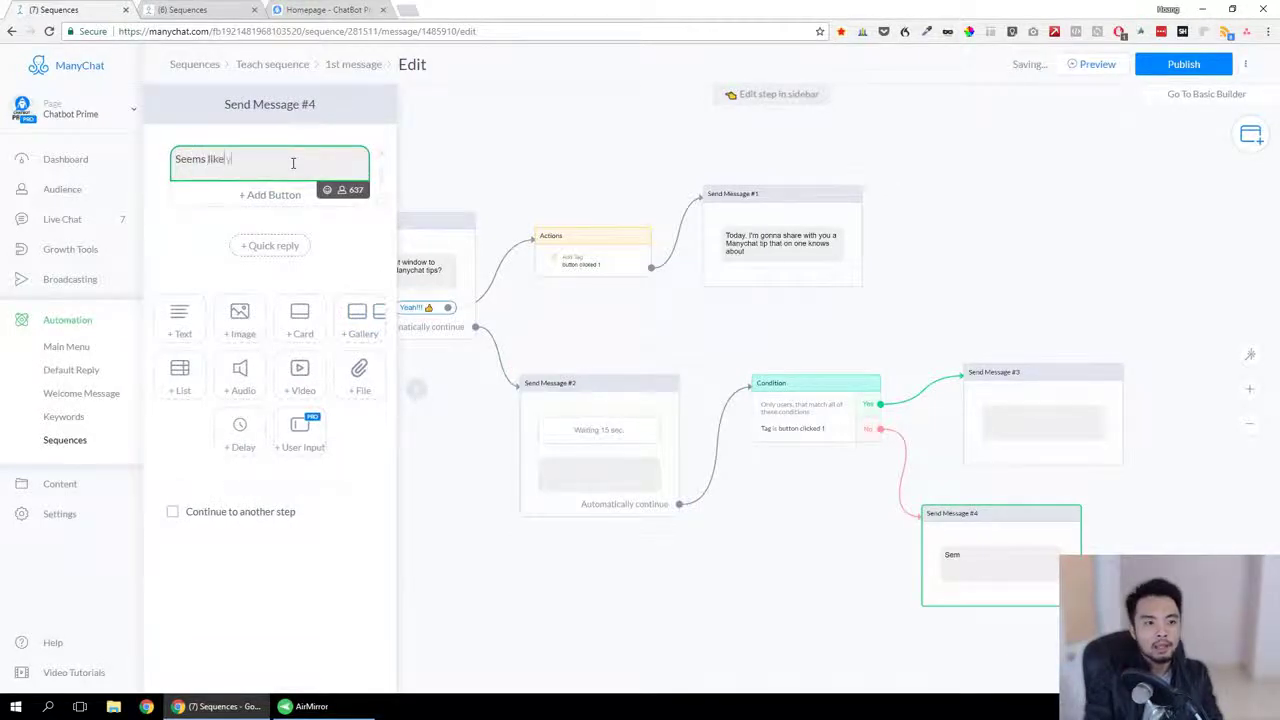
type("ms like you're busy")
left_click(734, 543)
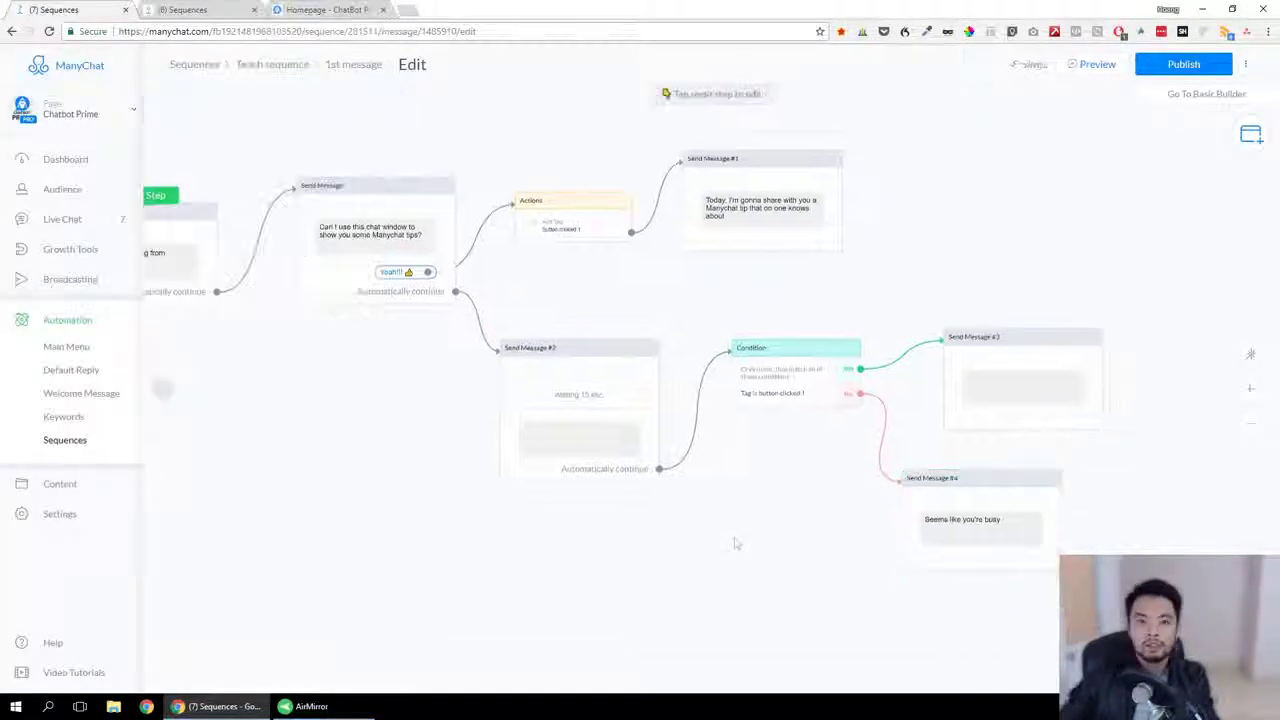
Reconnect the condition's No branch to Send Message #1 and delete the "Seems like you're busy" message step.
left_click_drag(734, 543, 652, 518)
left_click_drag(800, 430, 743, 426)
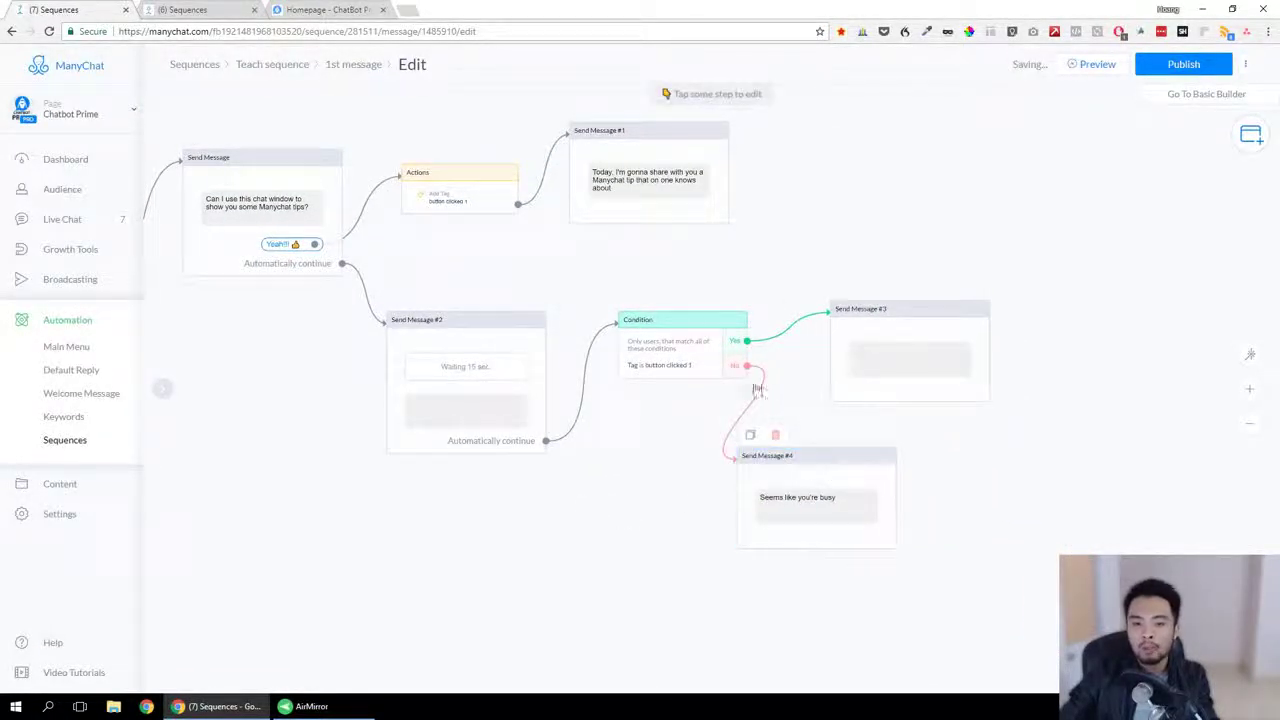
left_click_drag(886, 469, 933, 483)
left_click_drag(744, 375, 675, 222)
left_click_drag(600, 298, 796, 354)
left_click(1030, 540)
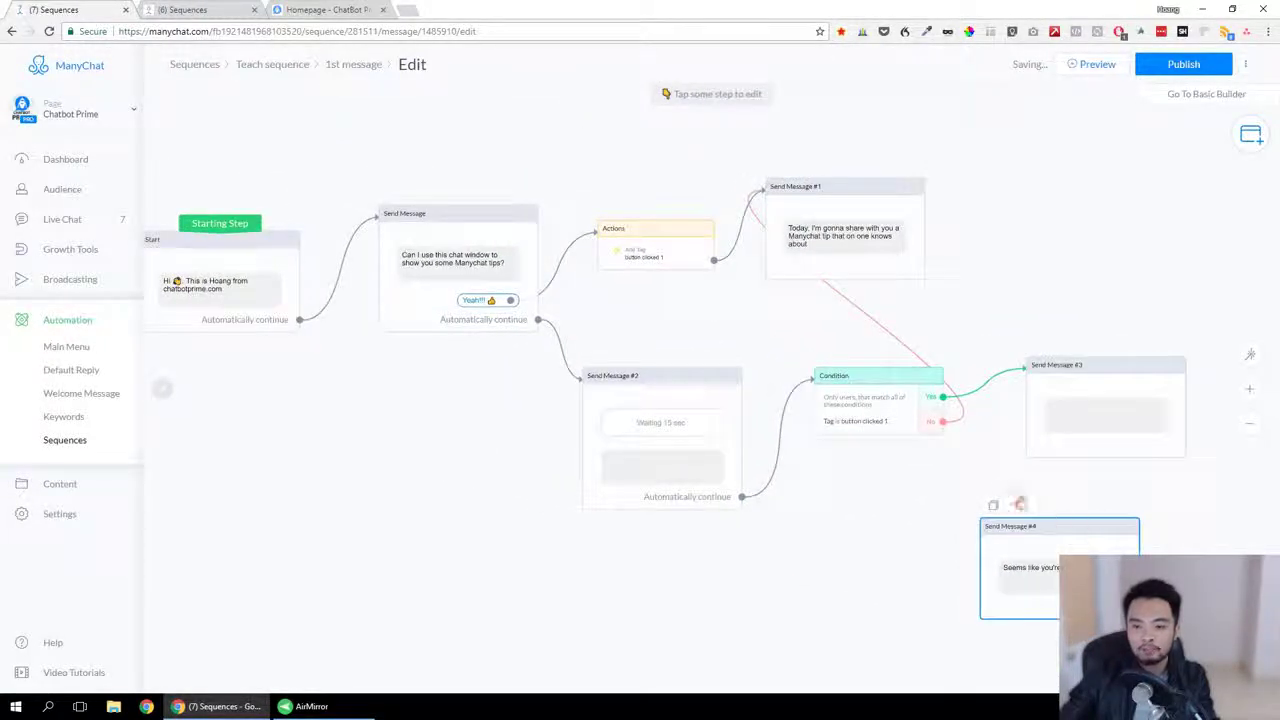
left_click(1018, 505)
left_click(696, 108)
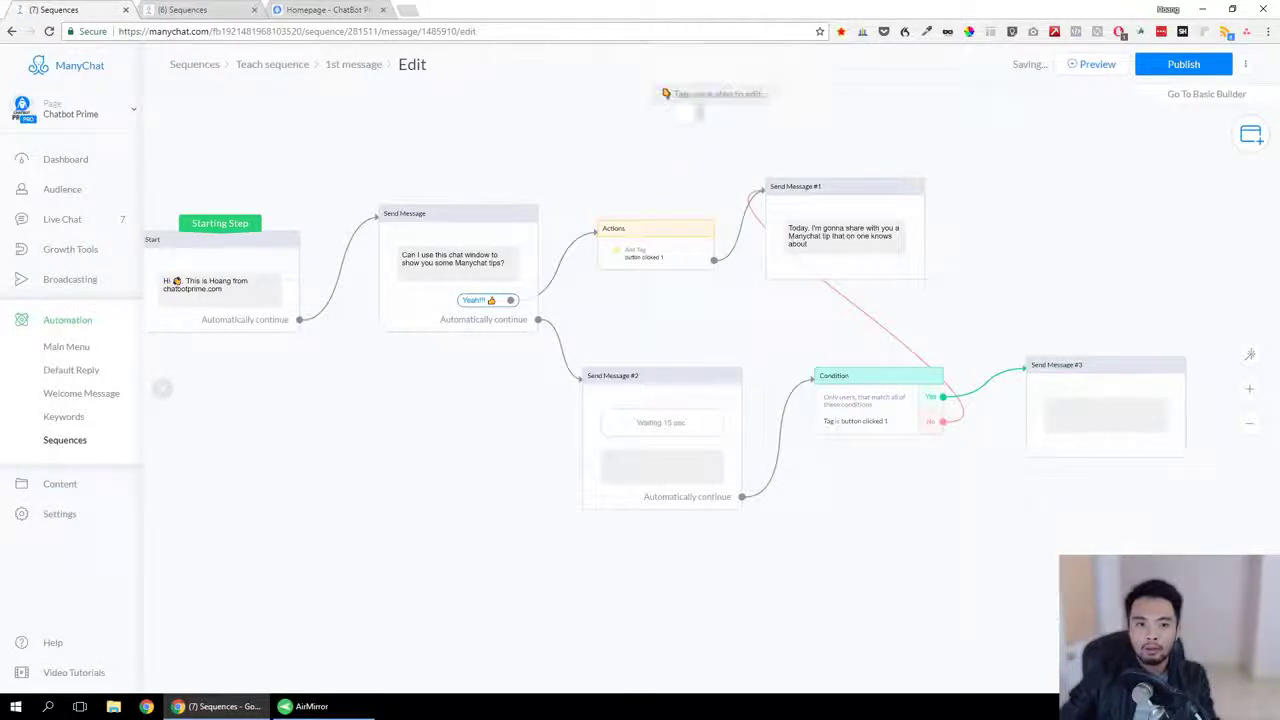
Add a second quick reply, "Sure!!", to the message that already offers the "Yeah!!!" reply.
left_click_drag(400, 480, 600, 474)
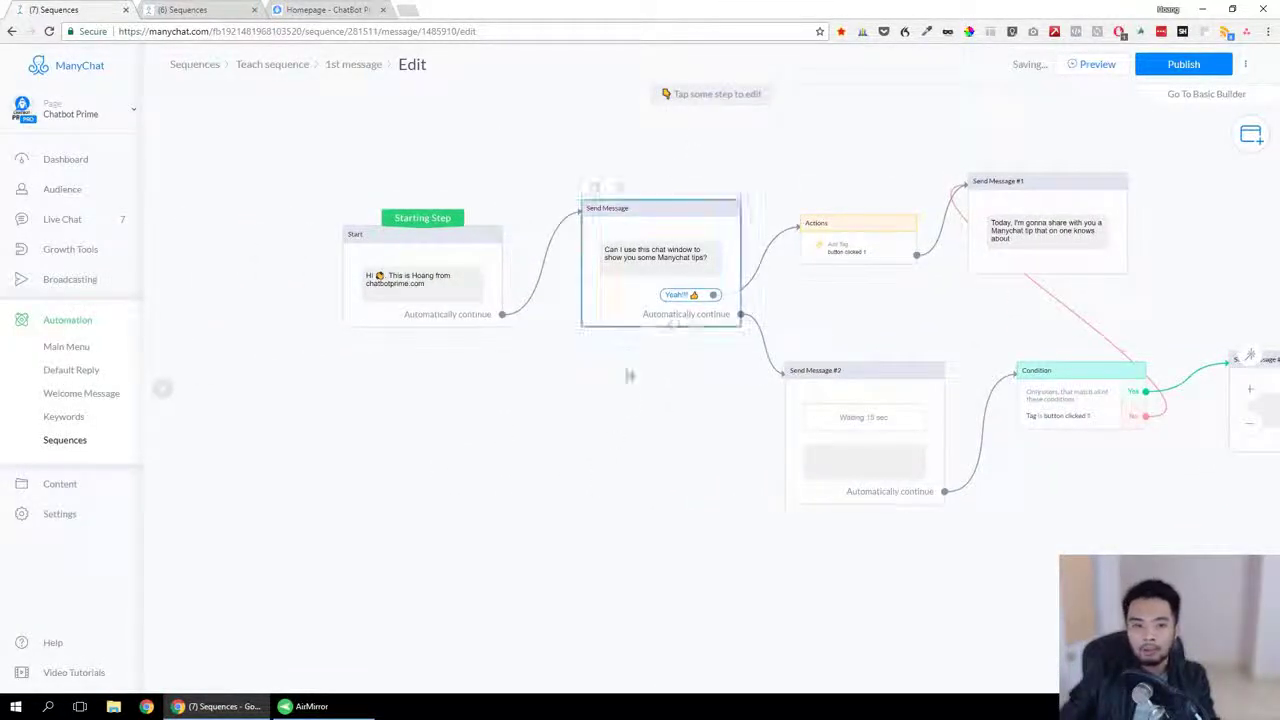
left_click(614, 317)
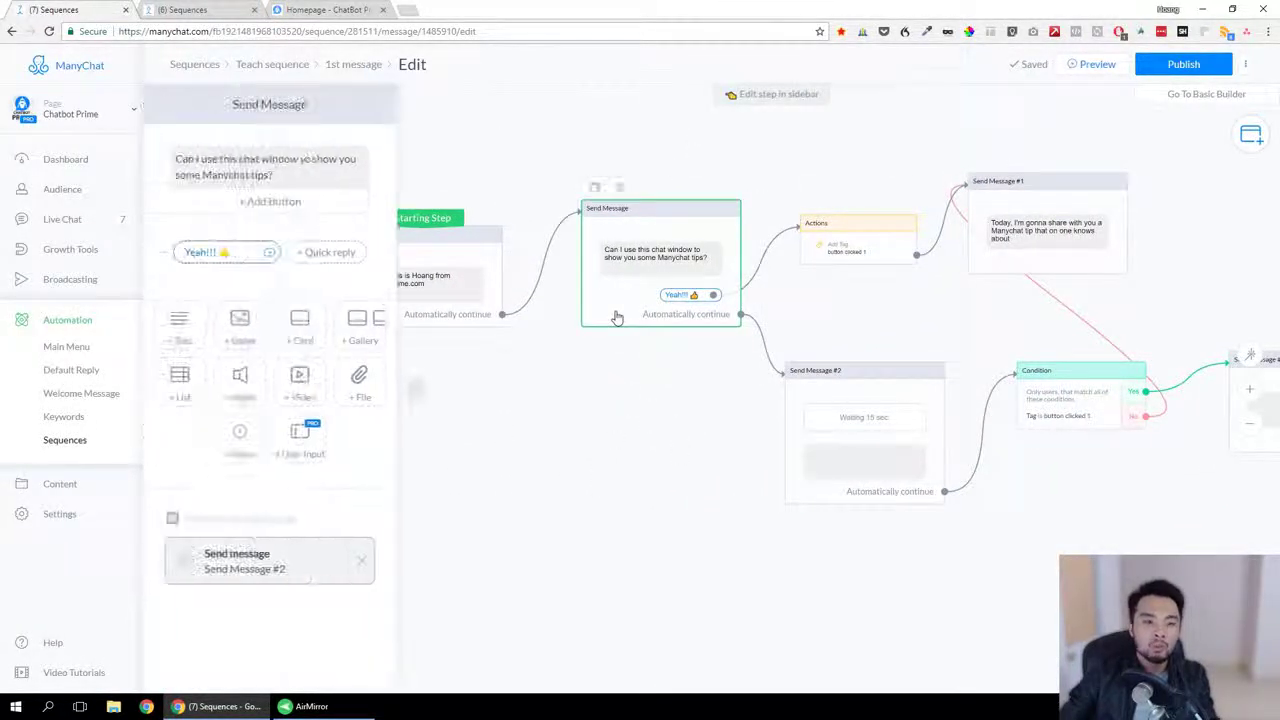
left_click(329, 253)
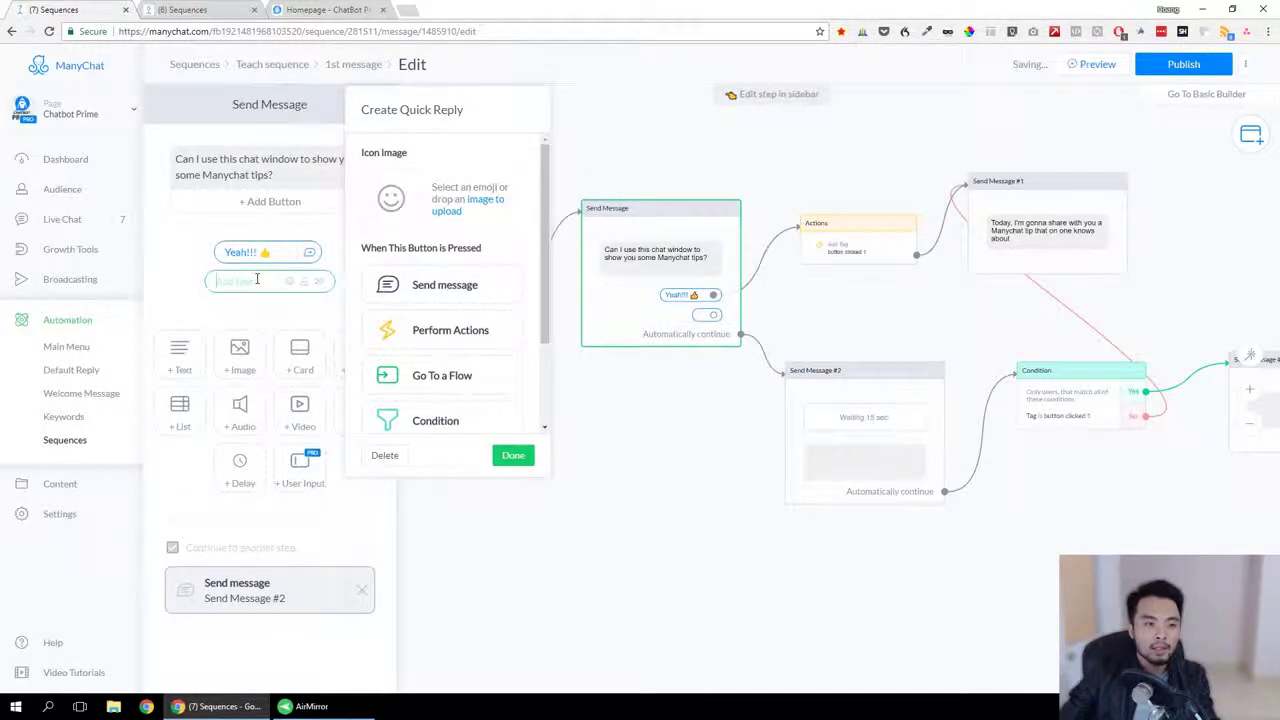
type("Sure!!")
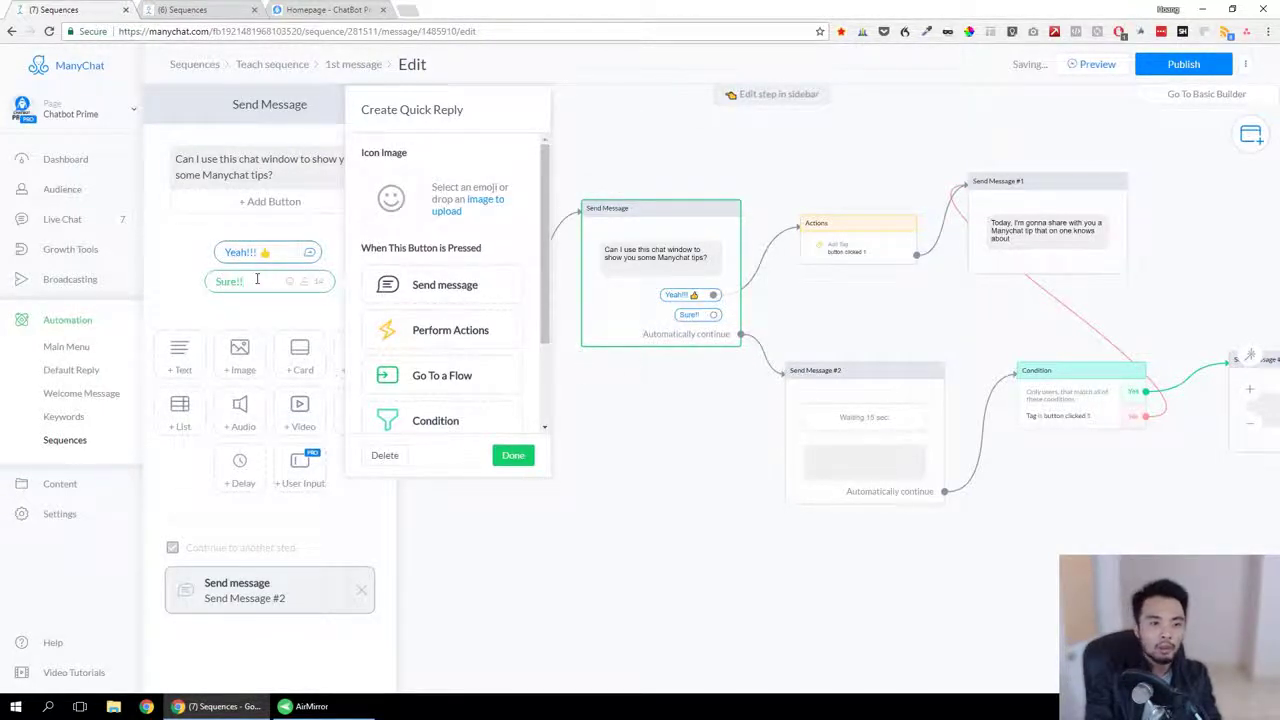
left_click(669, 433)
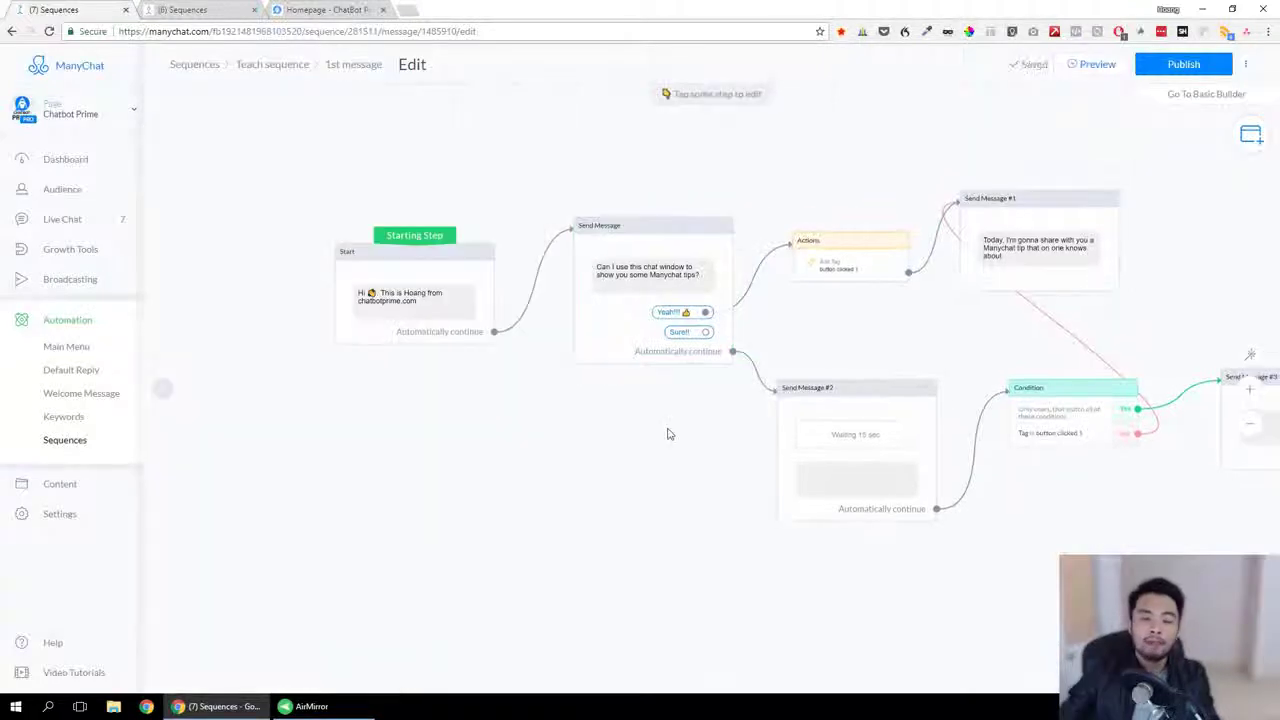
Connect the "Sure!!" quick reply to a new action group that adds the tag "button clicked 1".
left_click_drag(705, 332, 808, 321)
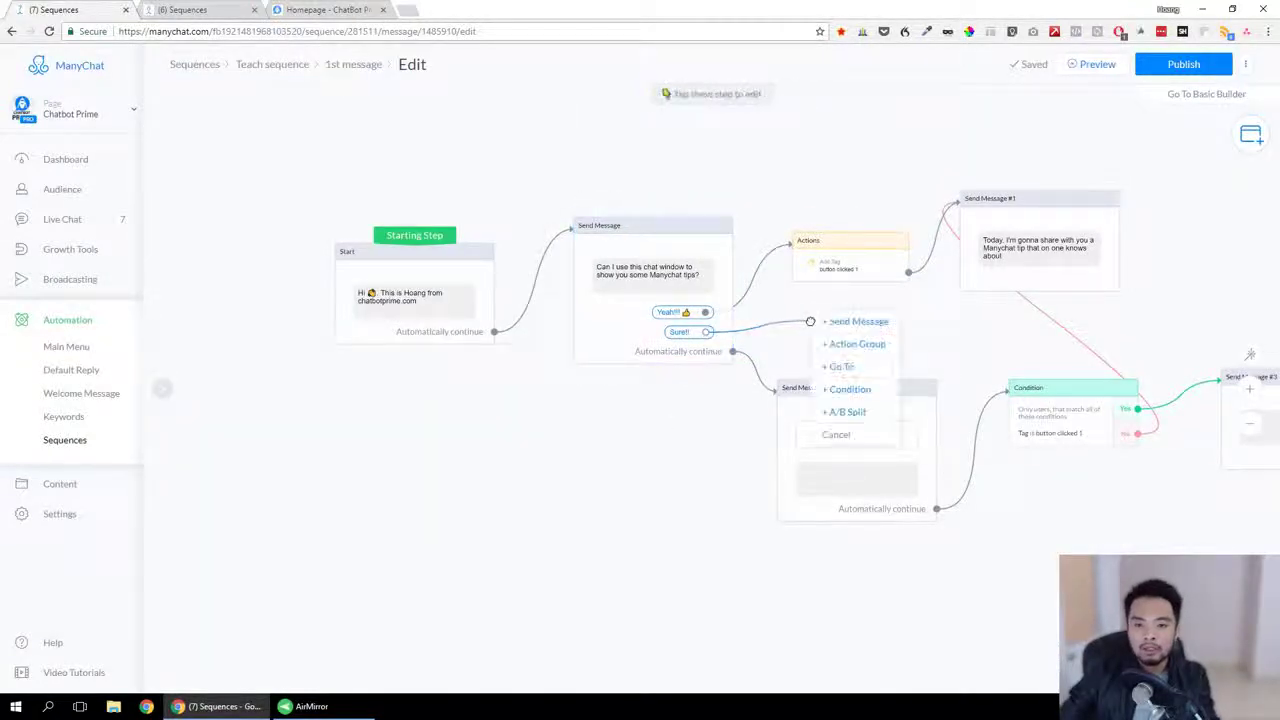
left_click(858, 344)
left_click(272, 168)
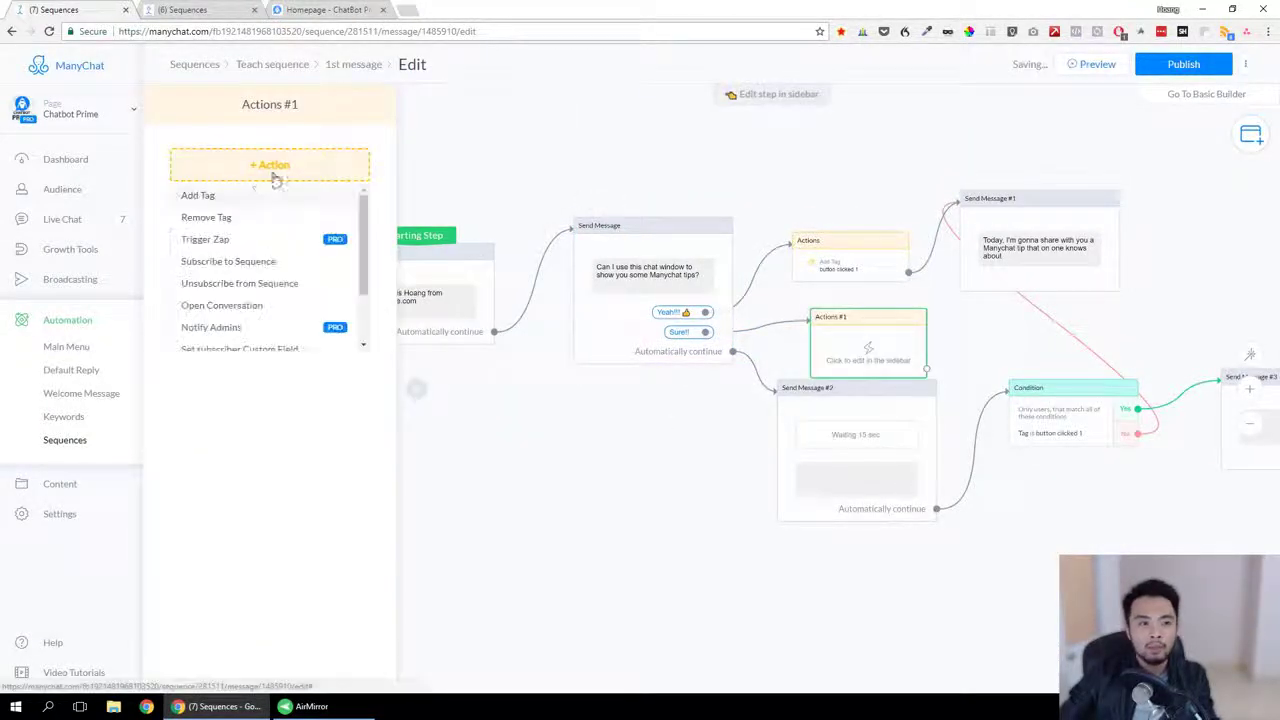
left_click(234, 194)
left_click(249, 183)
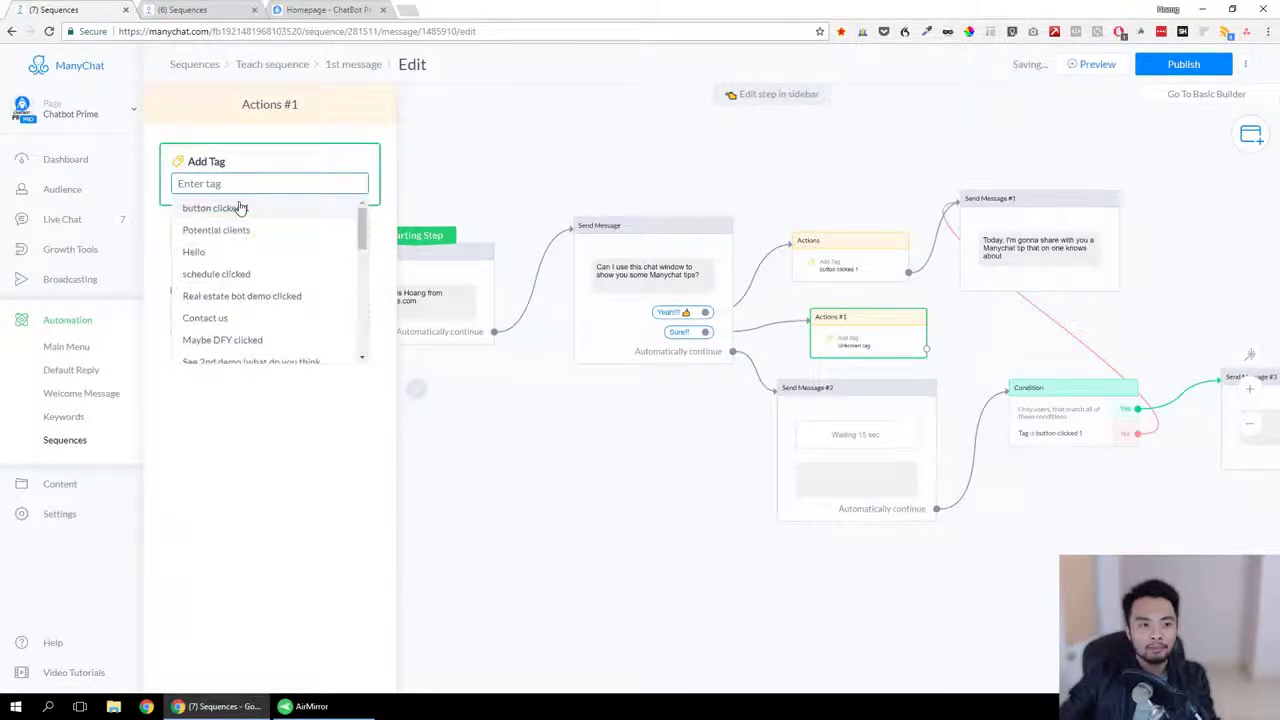
left_click(240, 206)
Connect Actions #1 to a new Send Message step containing the text "Test message".
left_click_drag(927, 348, 1050, 346)
left_click(1095, 346)
left_click(254, 160)
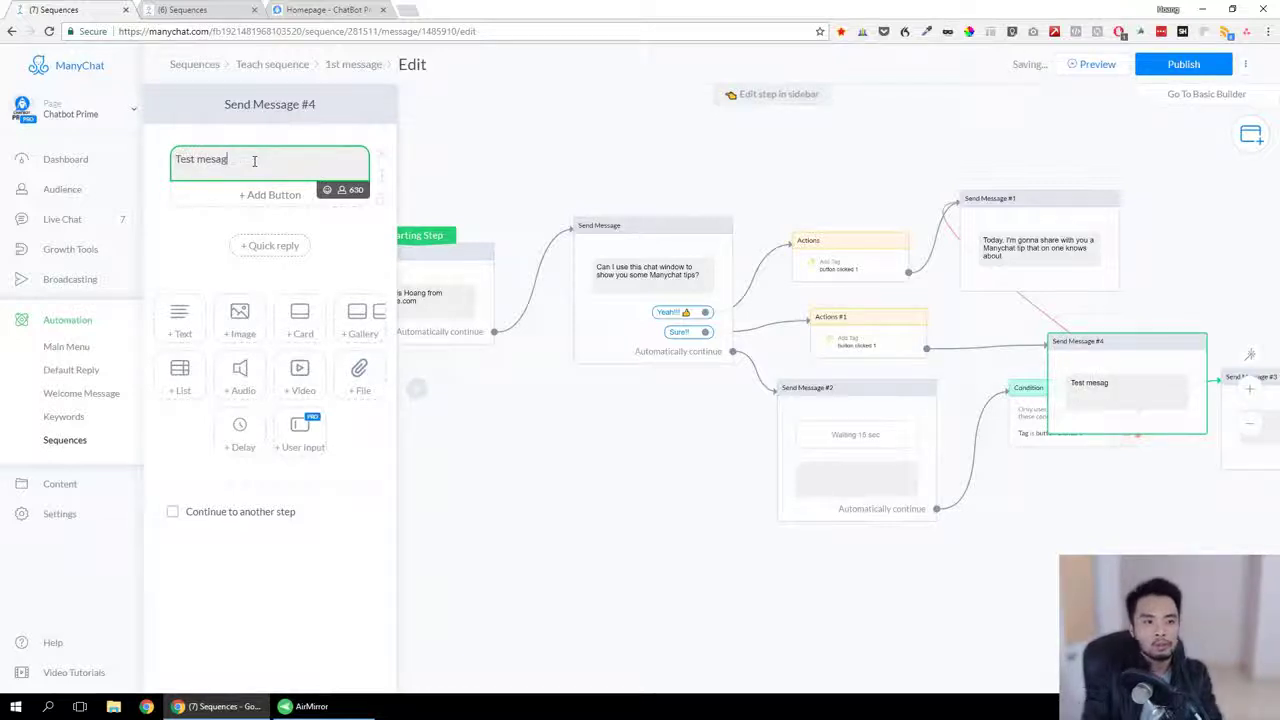
key("BackSpace")
key("BackSpace")
type("sage")
left_click(1041, 394)
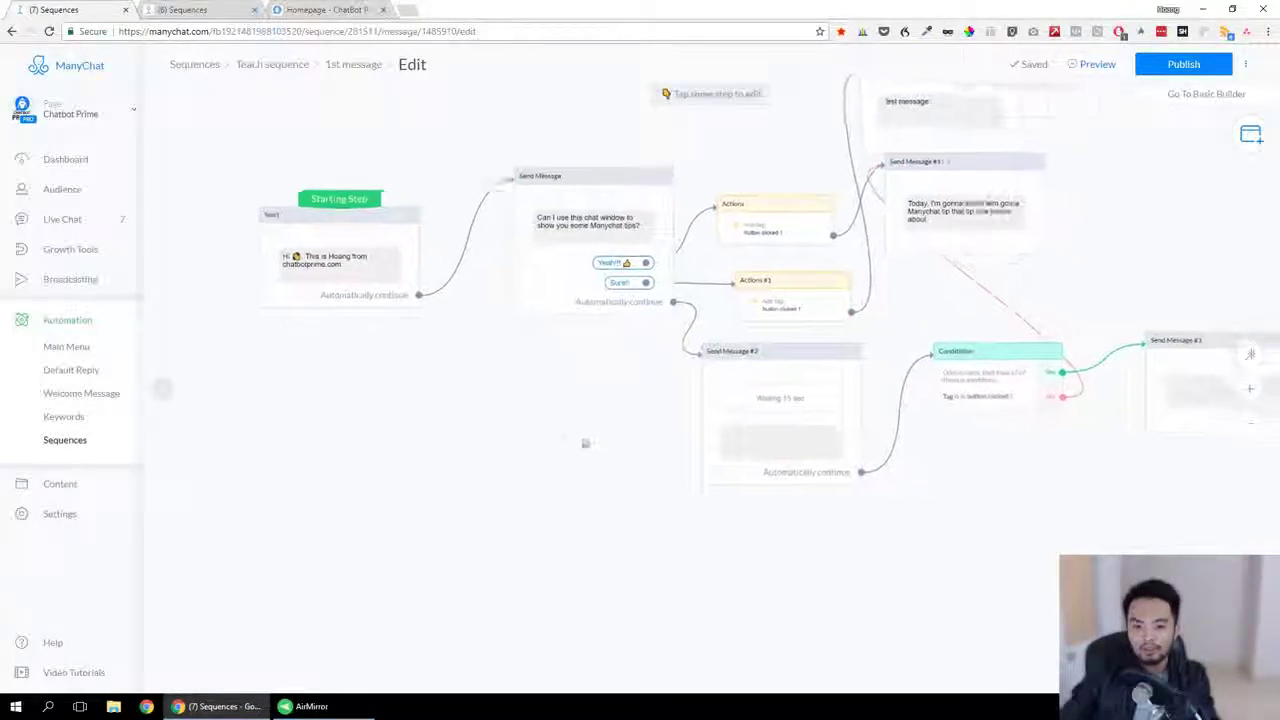
Set the delay in Send Message #2 to 60 seconds and duplicate it to make three delays.
left_click(872, 410)
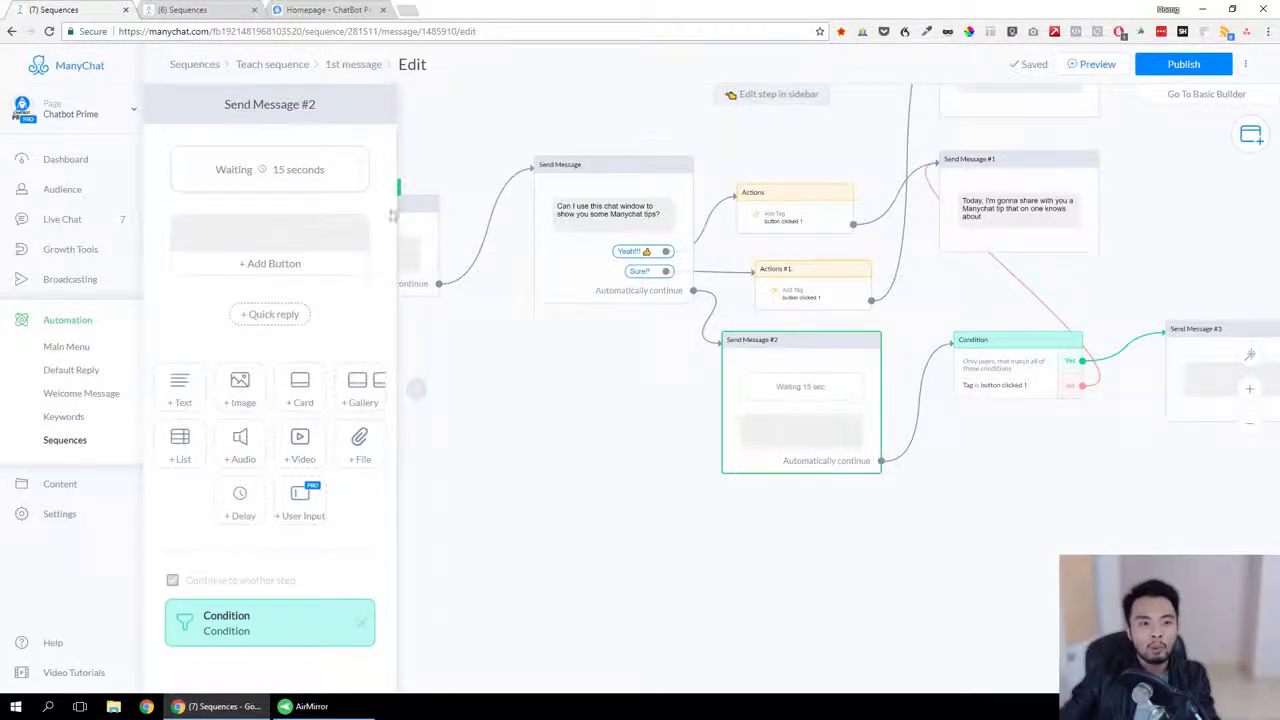
left_click(320, 176)
type("60")
left_click(268, 130)
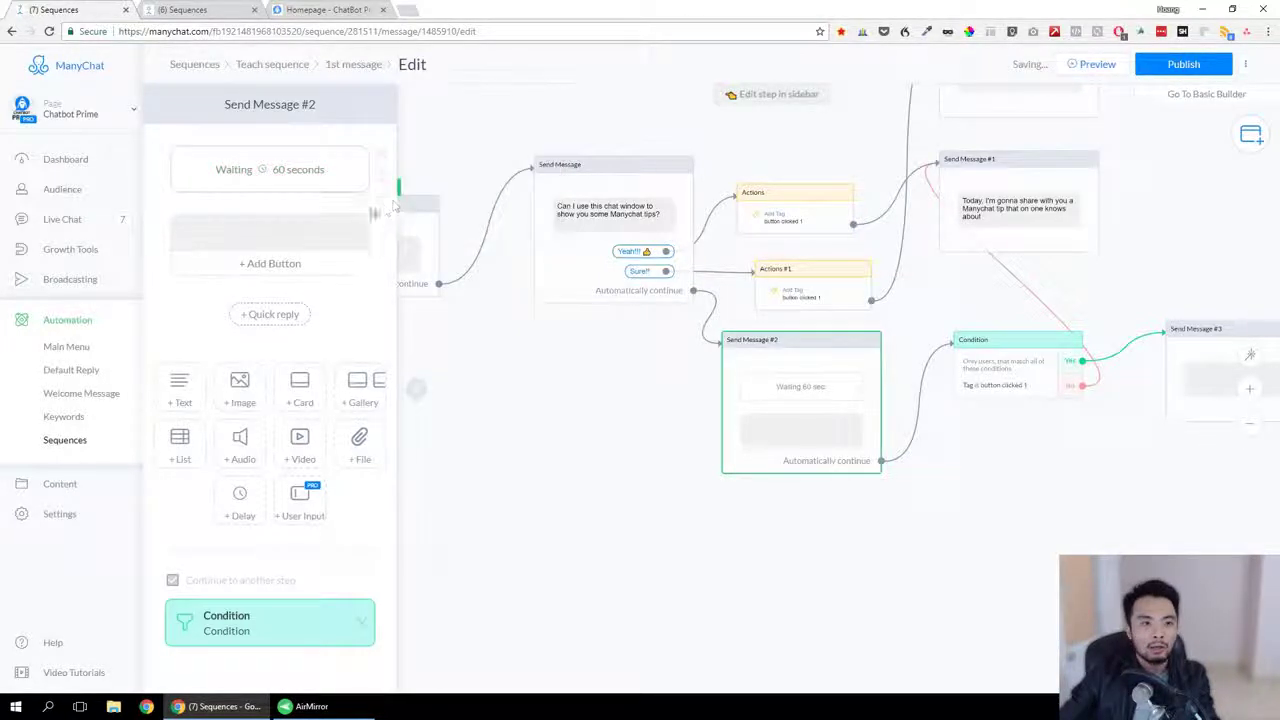
left_click(380, 205)
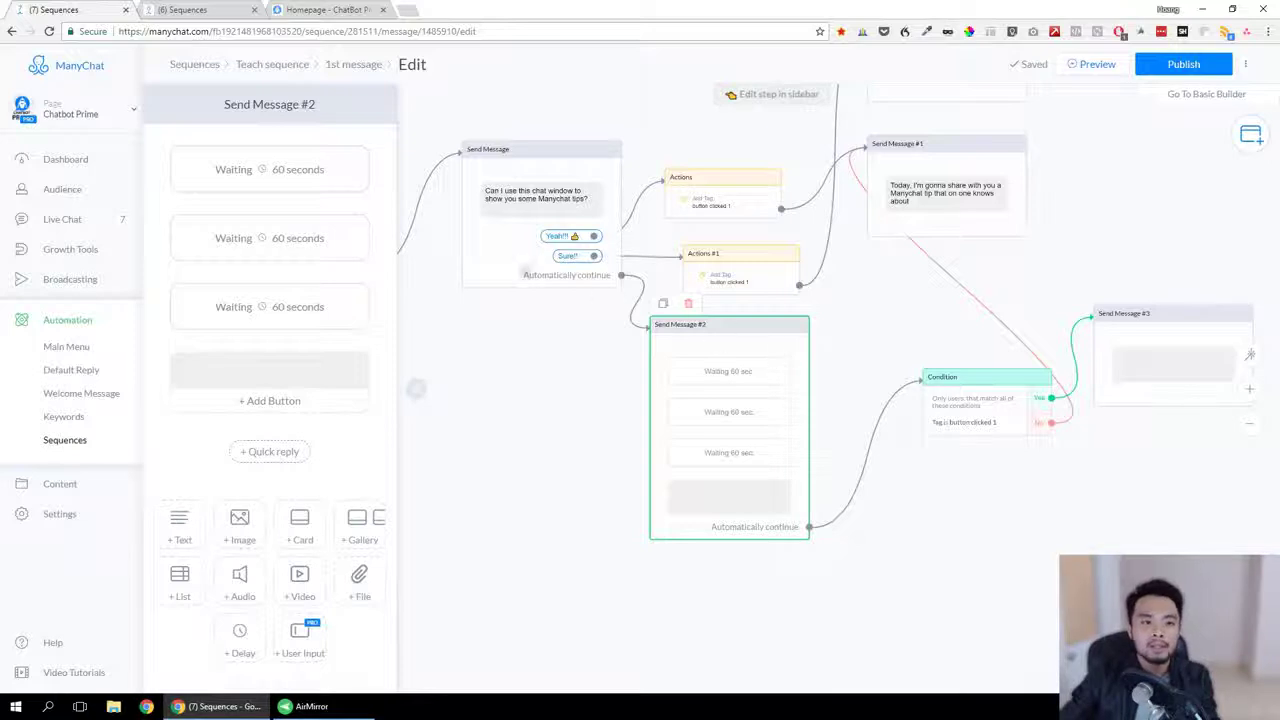
Detach Send Message #2 from the Condition and place a duplicate of Send Message #2 between the two.
left_click(414, 363)
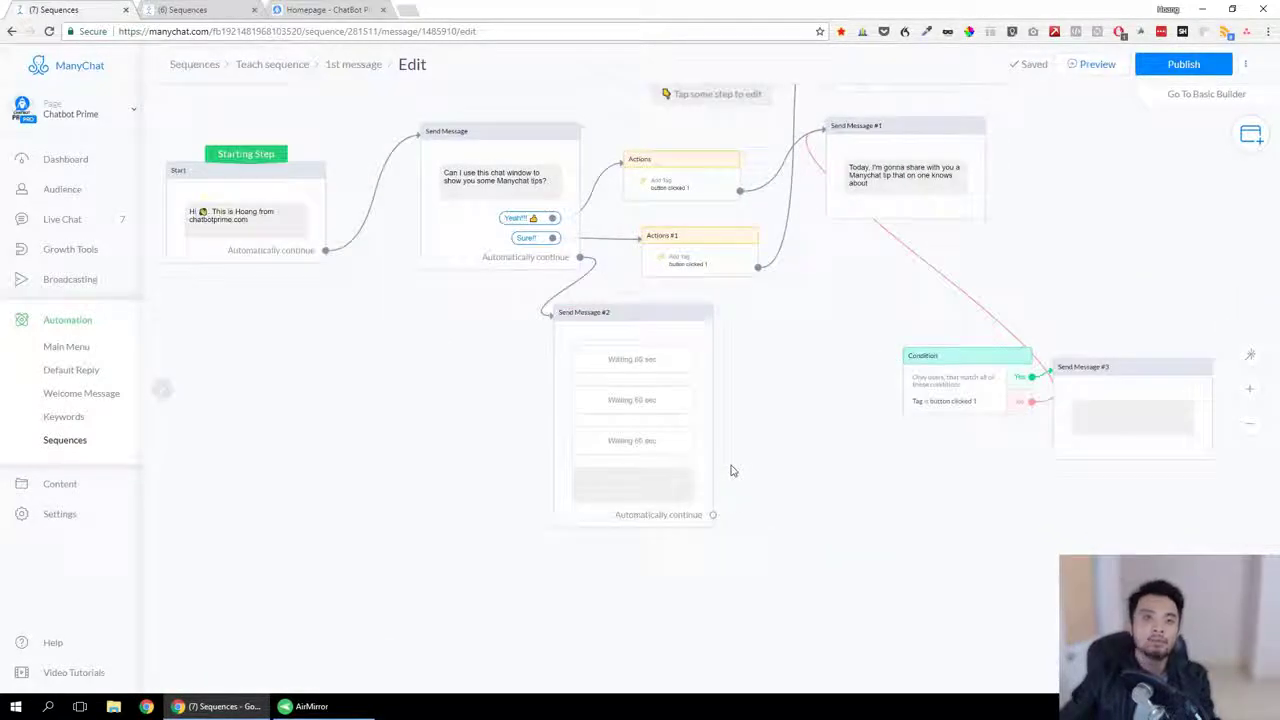
left_click_drag(712, 514, 770, 389)
left_click(788, 503)
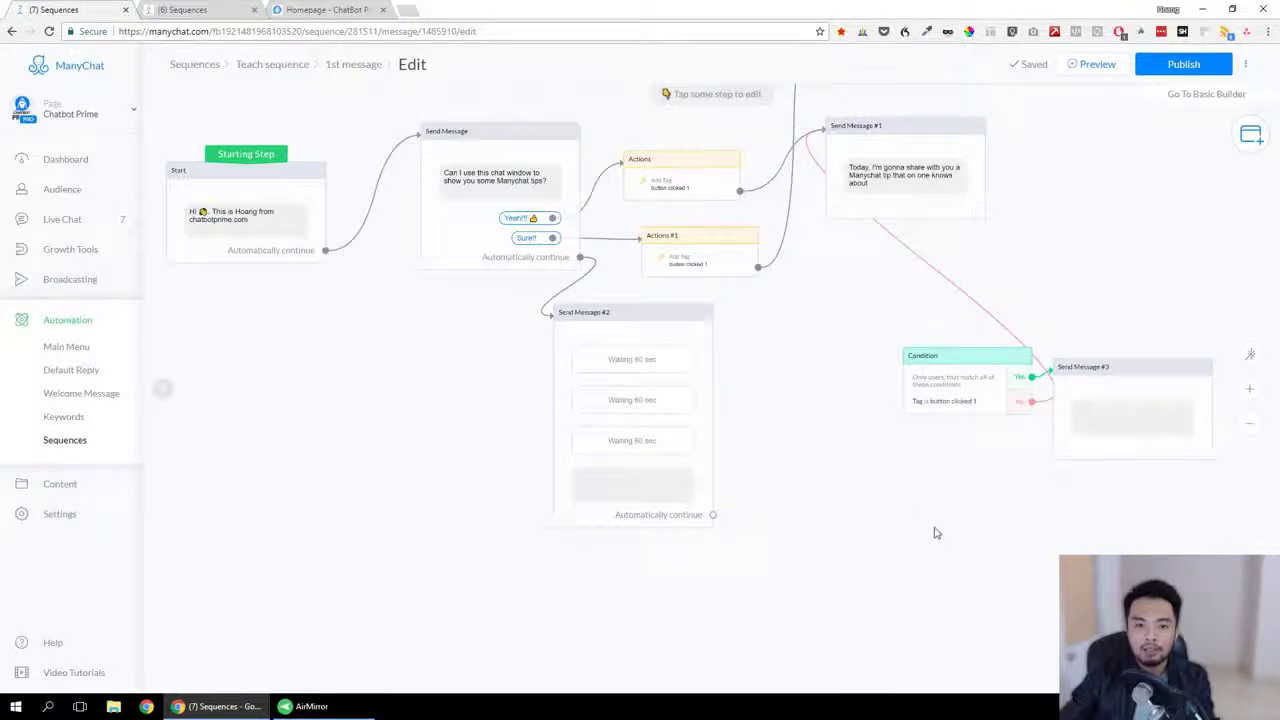
left_click(650, 326)
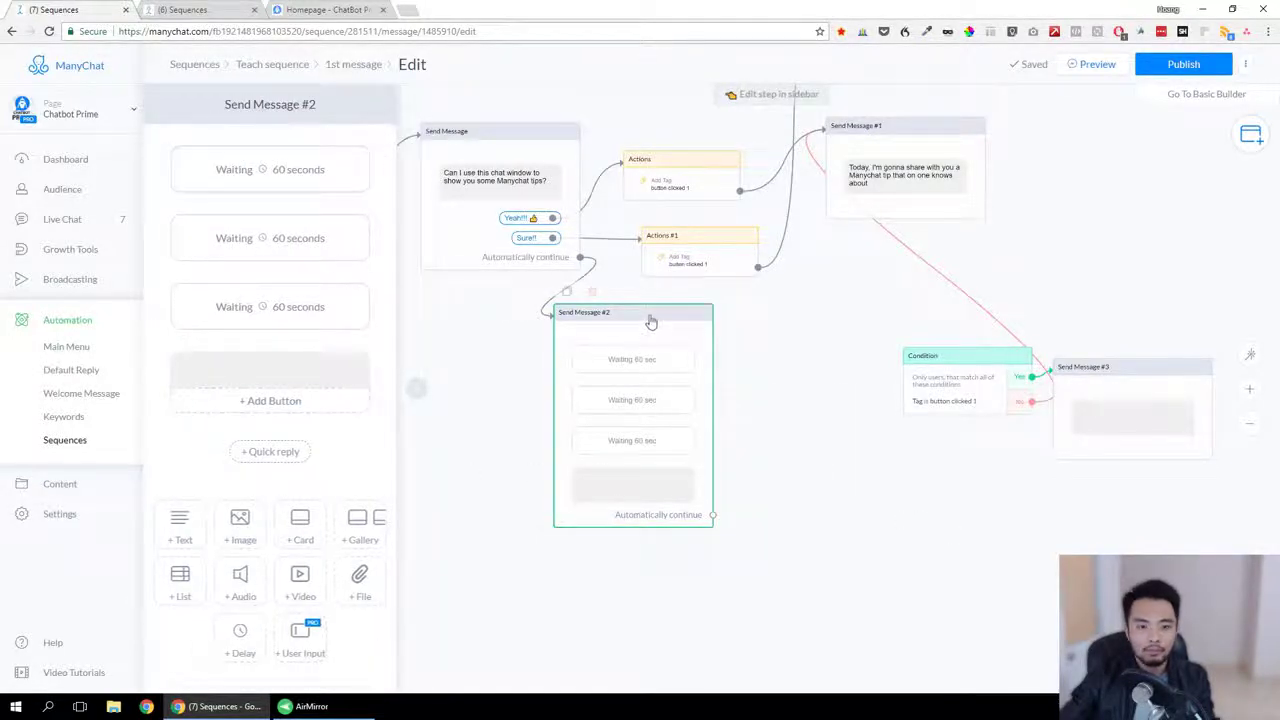
left_click(567, 292)
left_click_drag(923, 403, 811, 314)
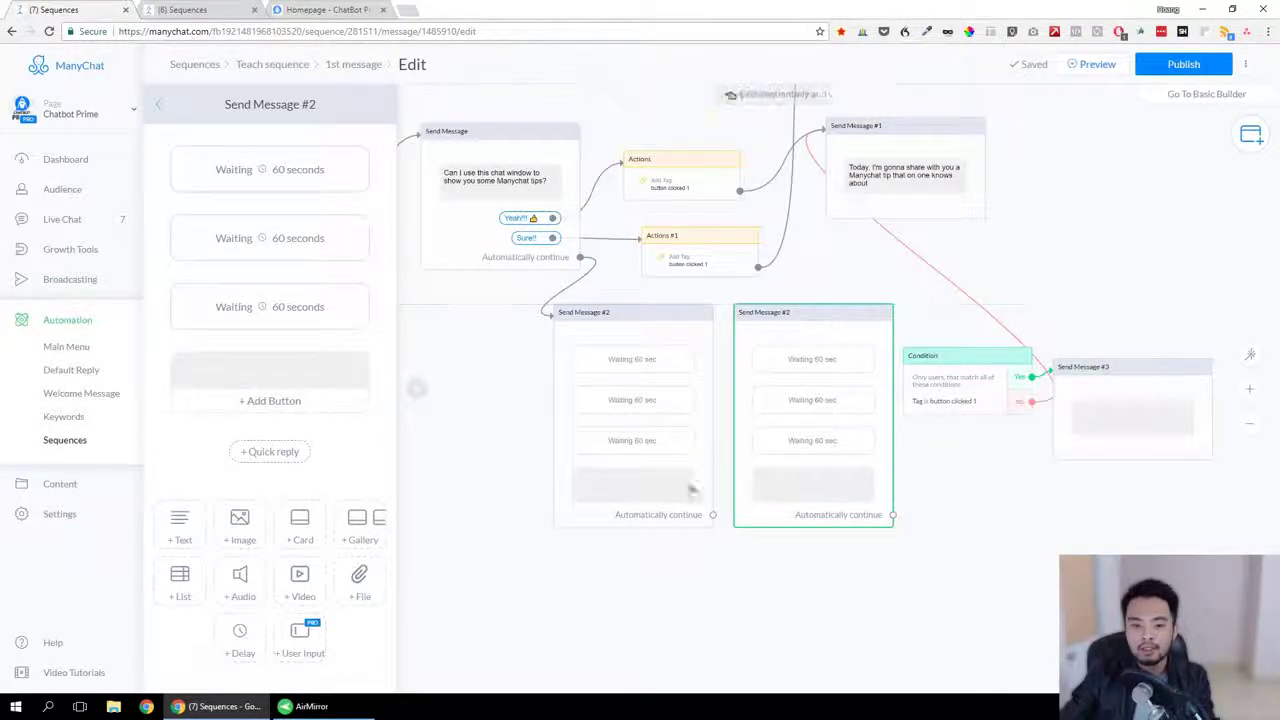
Chain the first Send Message #2 to its duplicate and on to the Condition, and space the blocks apart.
left_click_drag(712, 517, 757, 452)
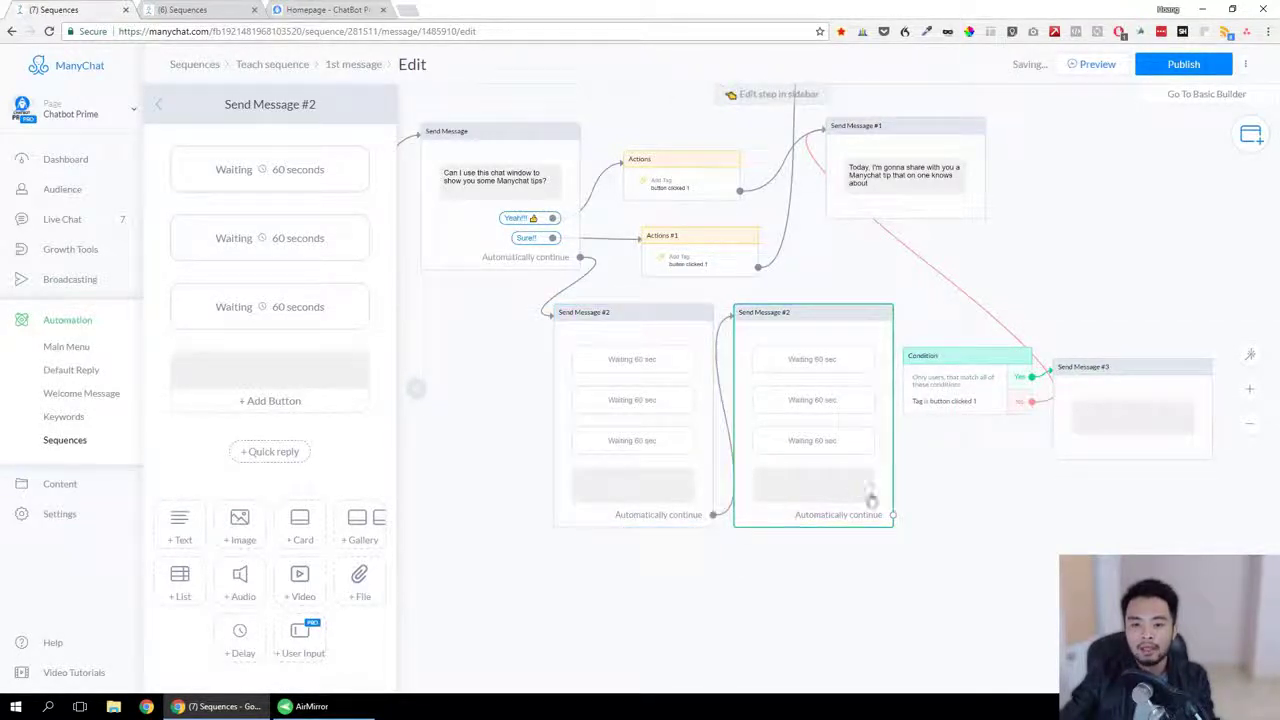
mouse_move(895, 515)
left_mouse_down()
mouse_move(943, 386)
mouse_move(1009, 354)
left_mouse_up()
left_click_drag(1120, 376, 1185, 344)
left_click_drag(792, 318, 873, 323)
left_click_drag(677, 316, 714, 321)
left_click_drag(883, 329, 853, 310)
left_click_drag(978, 352, 1024, 335)
left_click(658, 368)
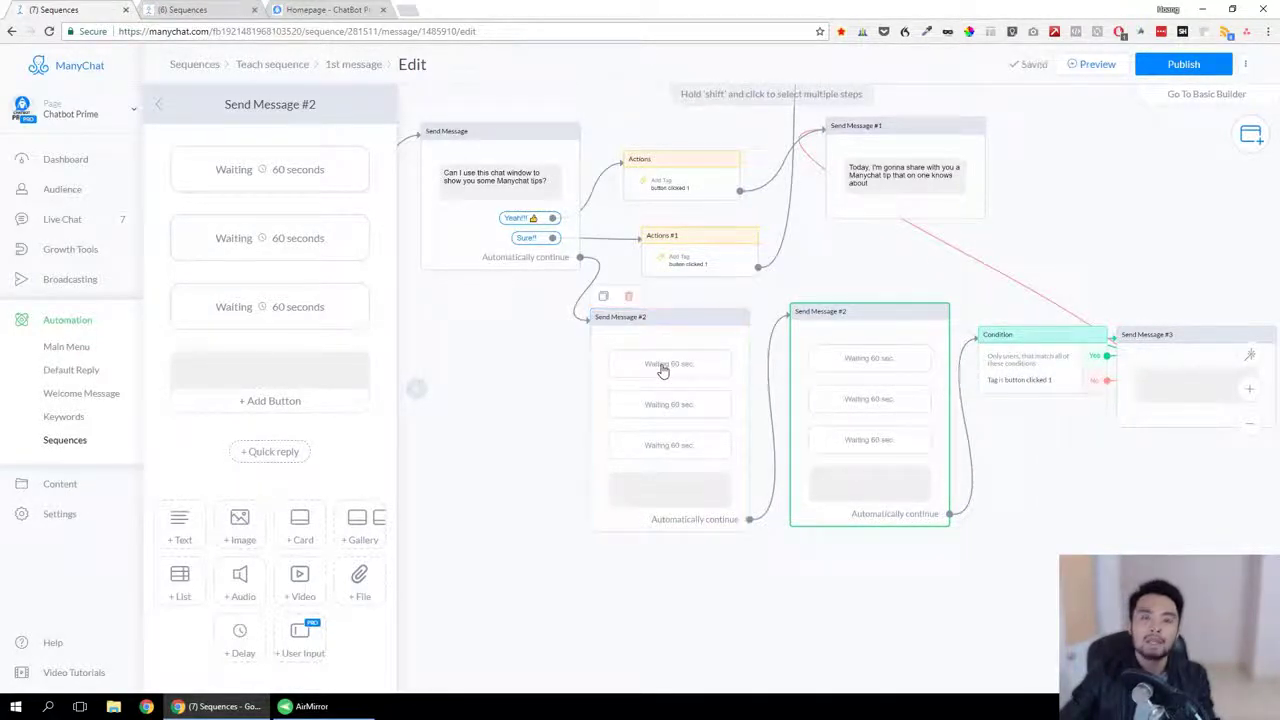
Insert an action group after the Start step that removes the tag "button clicked 1", shifting the Send Message block to make room.
left_click_drag(590, 458, 580, 460)
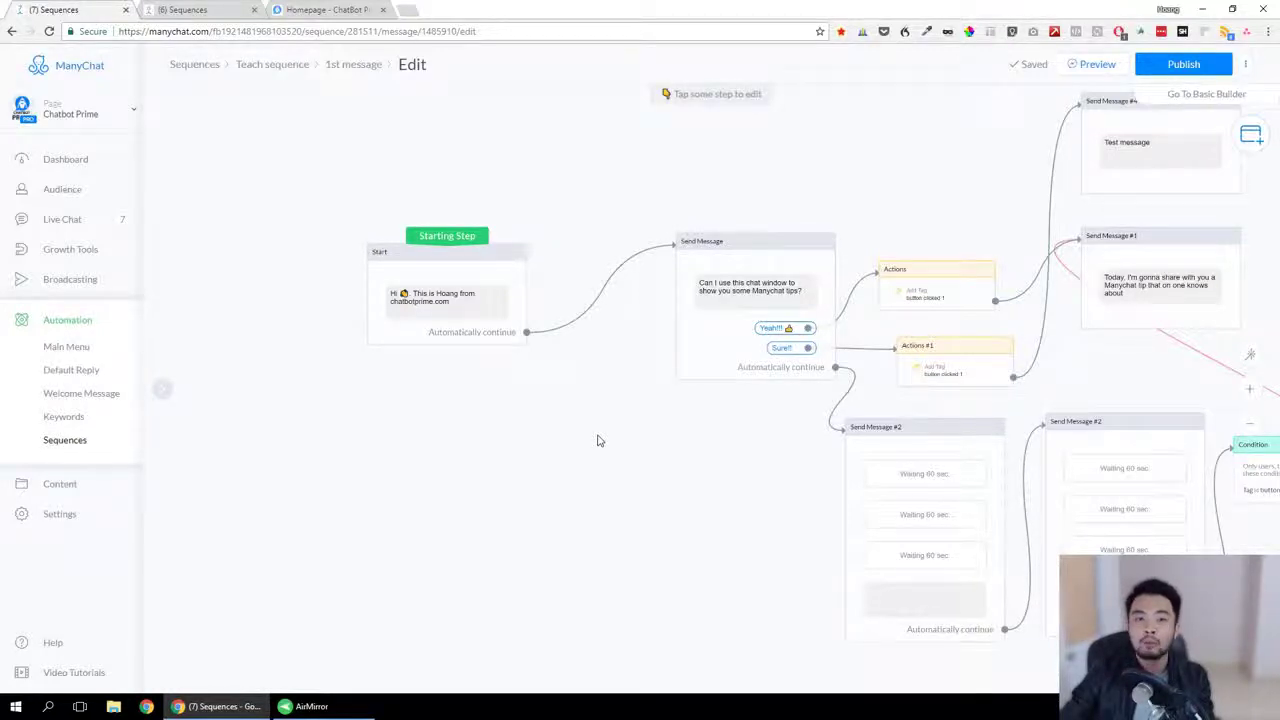
left_click(526, 332)
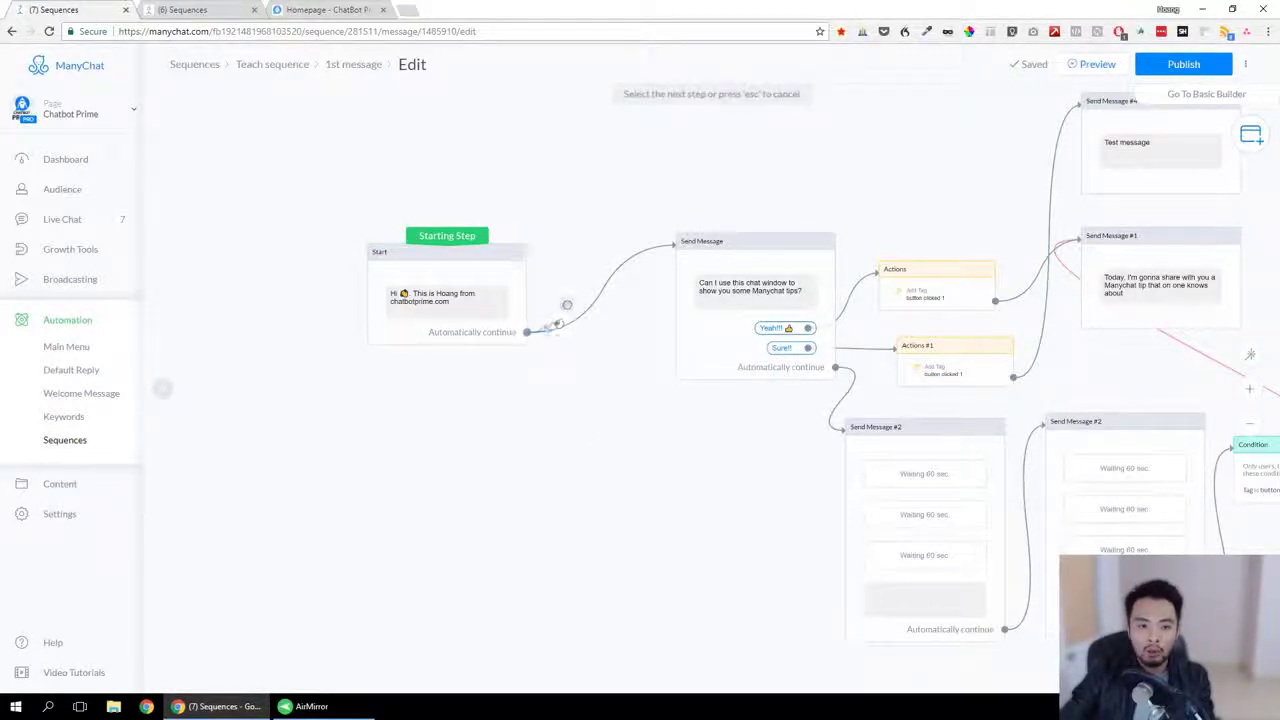
left_click(567, 295)
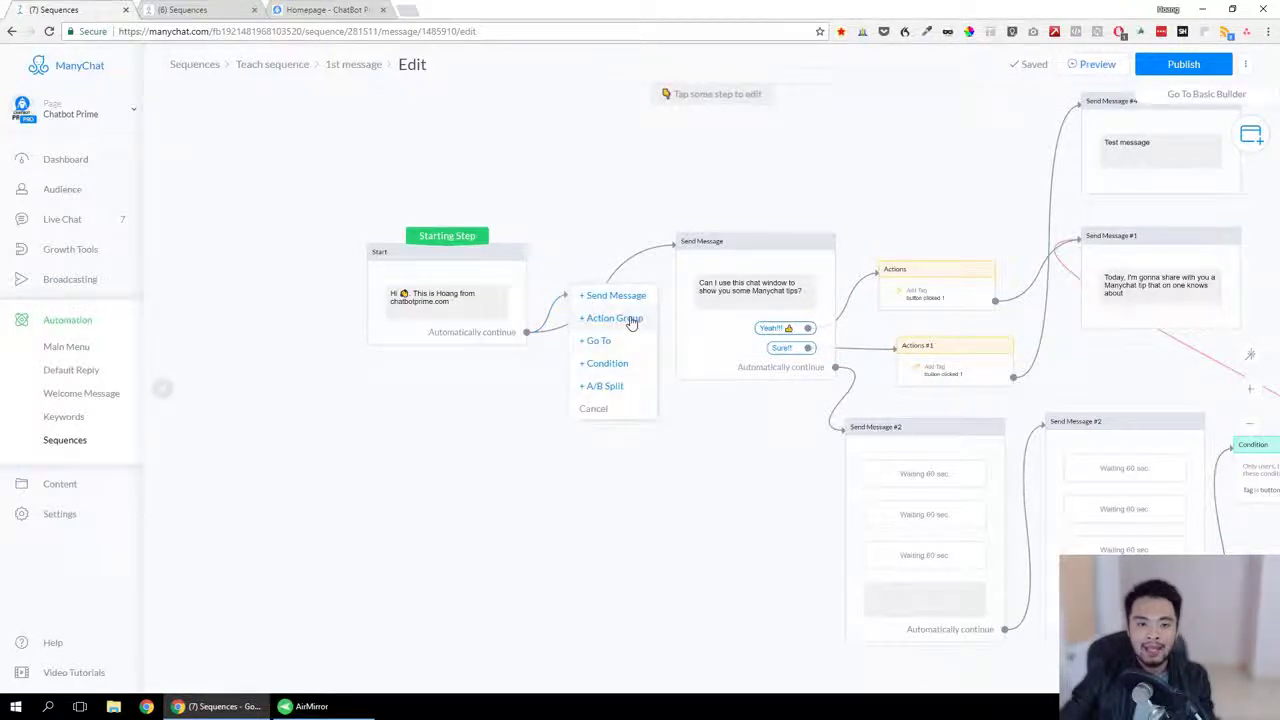
left_click(631, 320)
left_click_drag(750, 236, 790, 236)
left_click_drag(476, 250, 456, 250)
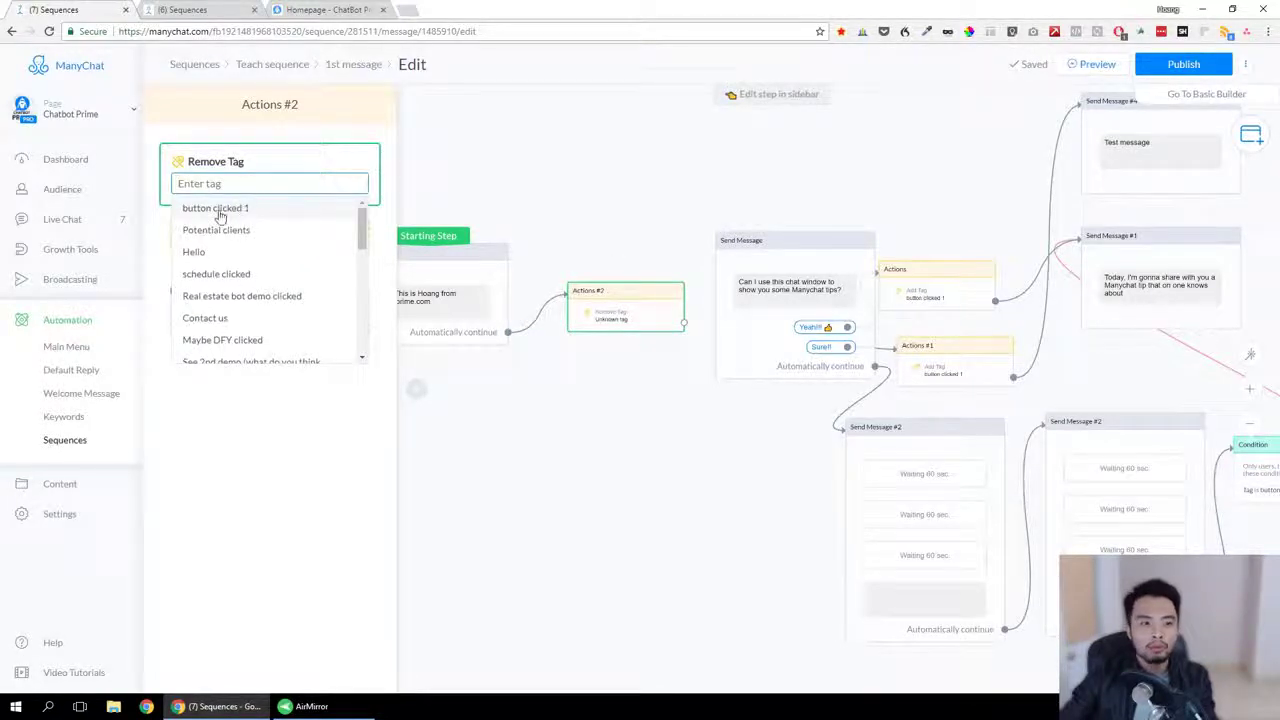
left_click(220, 210)
Connect Actions #2 to the Send Message step with the quick replies and move the action group up beside it.
left_click(685, 322)
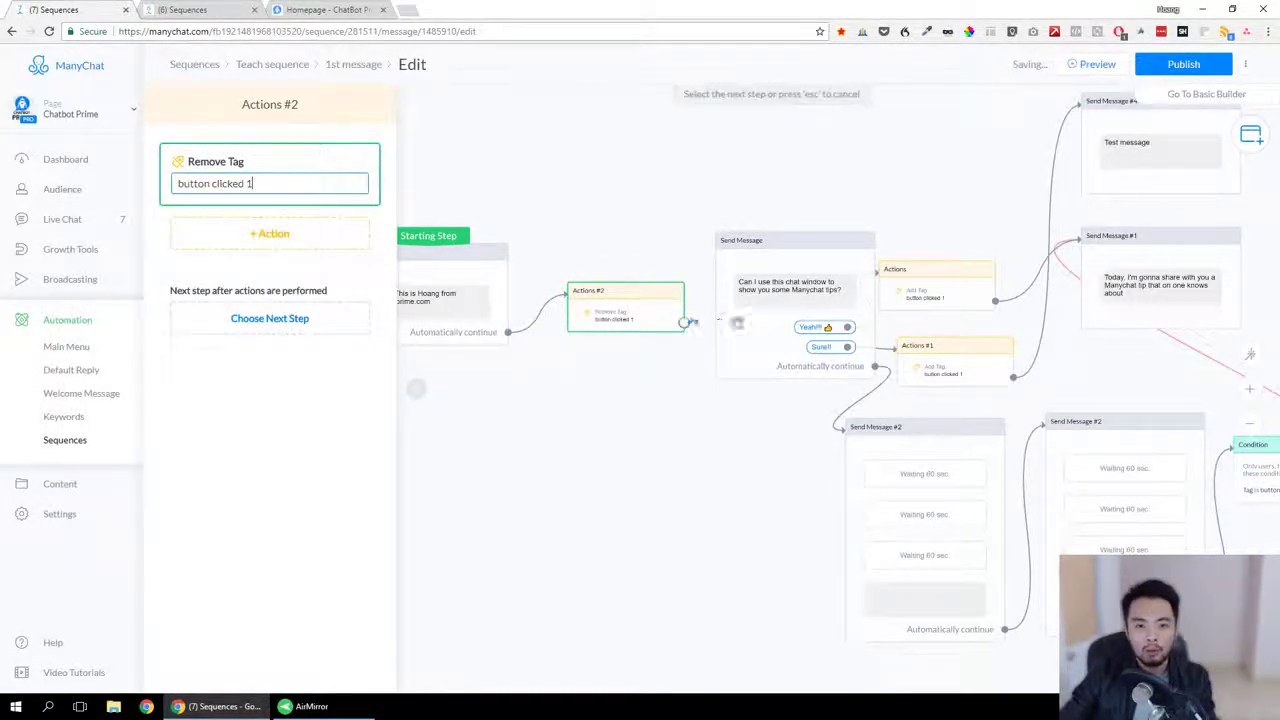
left_click(757, 320)
left_click_drag(623, 292, 622, 257)
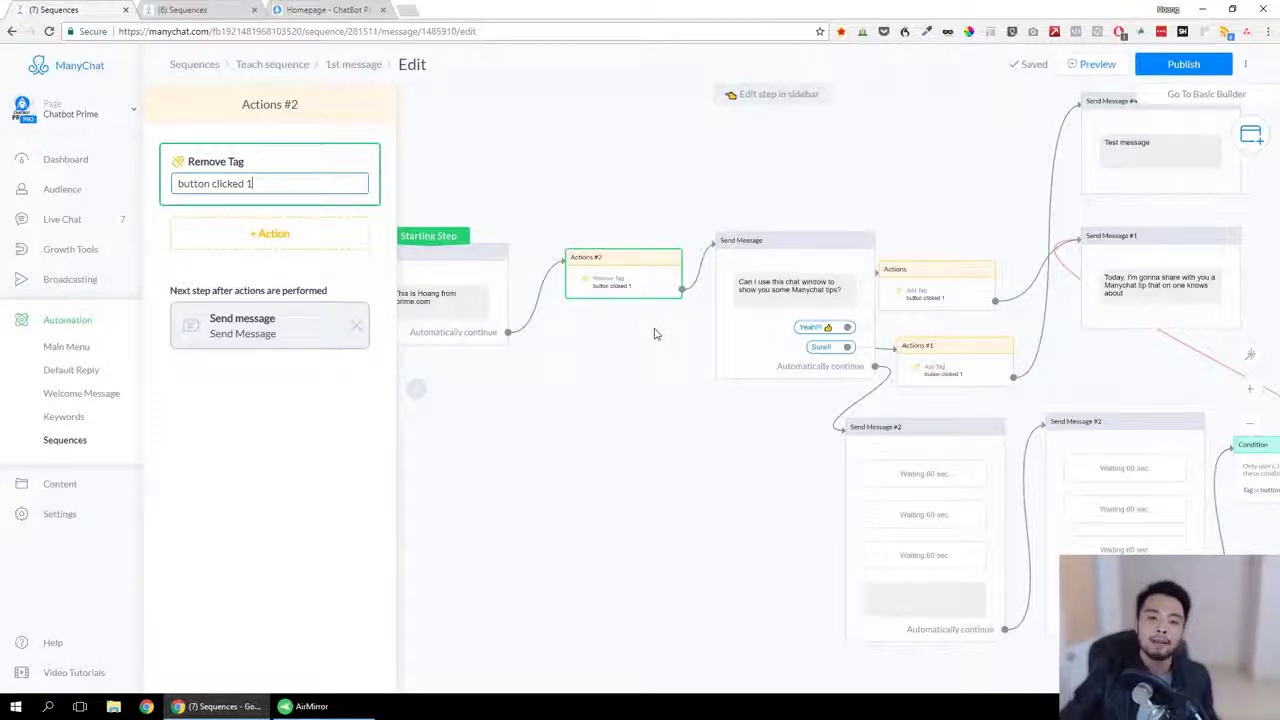
Reposition the Actions block linked to the "Yeah!!!" quick reply further from the Send Message step.
left_click_drag(658, 337, 714, 374)
left_click_drag(801, 379, 744, 354)
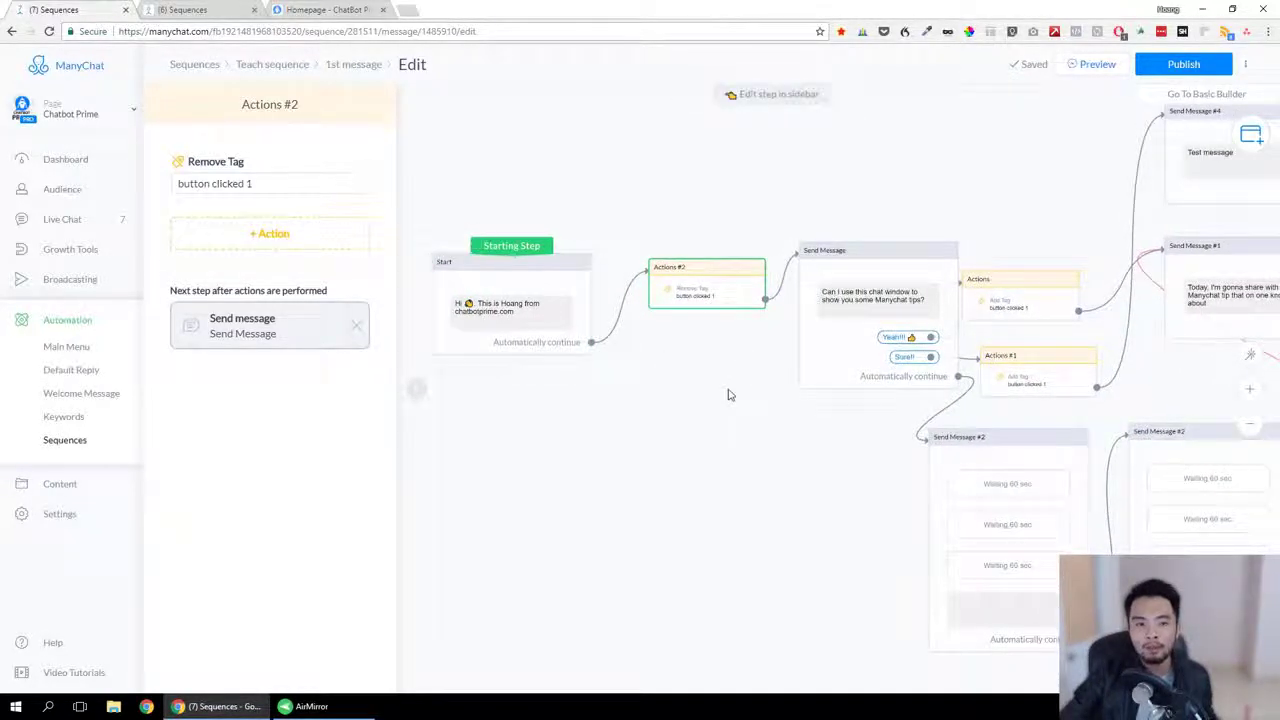
left_click(728, 395)
left_click_drag(1032, 327, 920, 329)
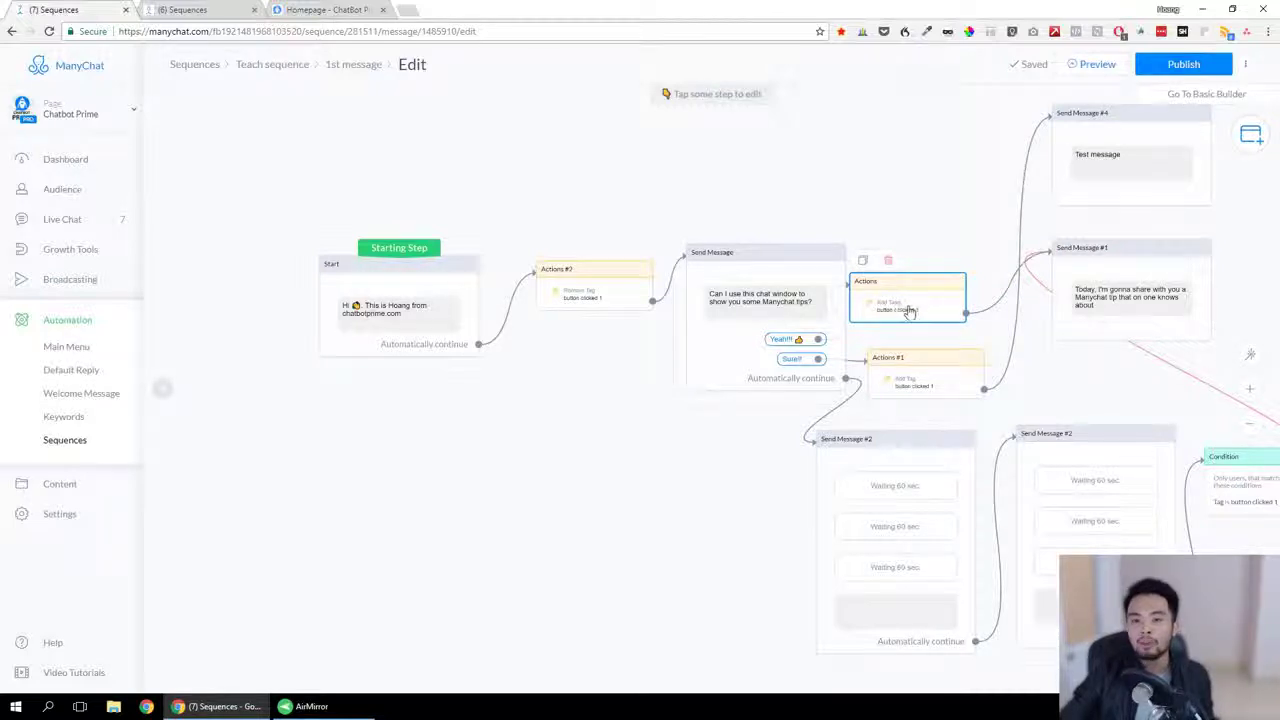
left_click_drag(934, 286, 959, 270)
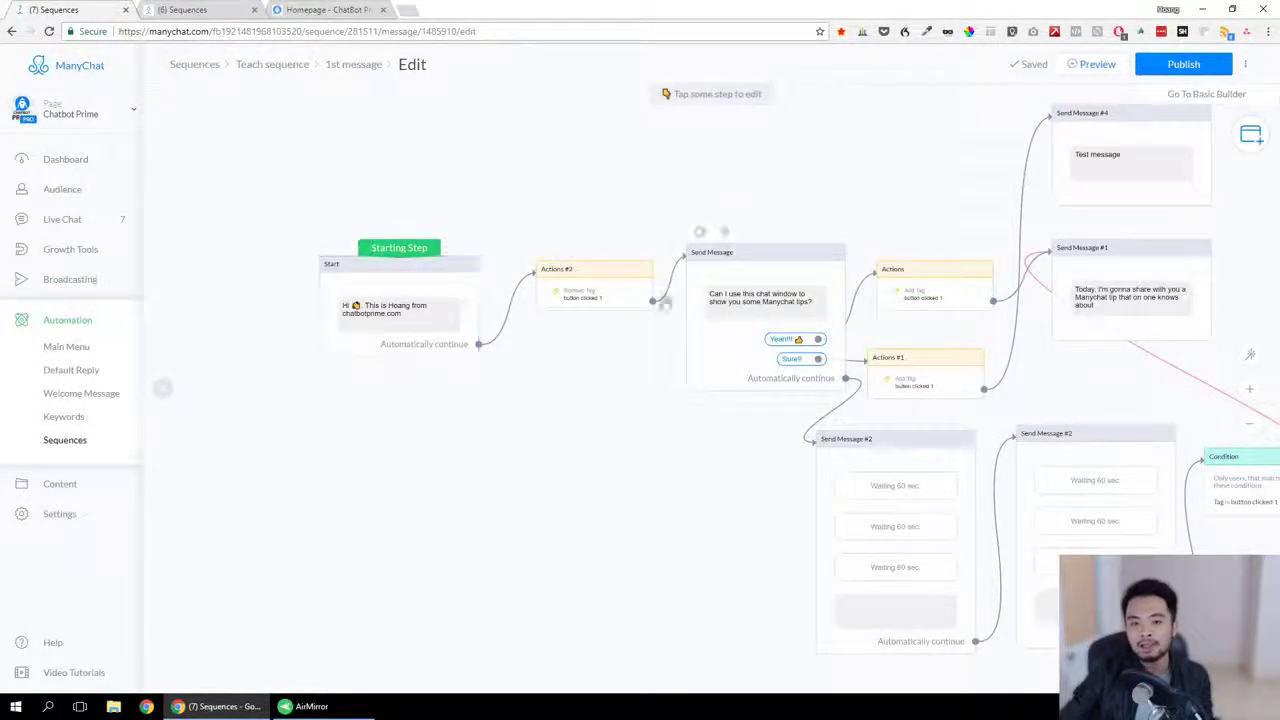
left_click_drag(623, 359, 615, 359)
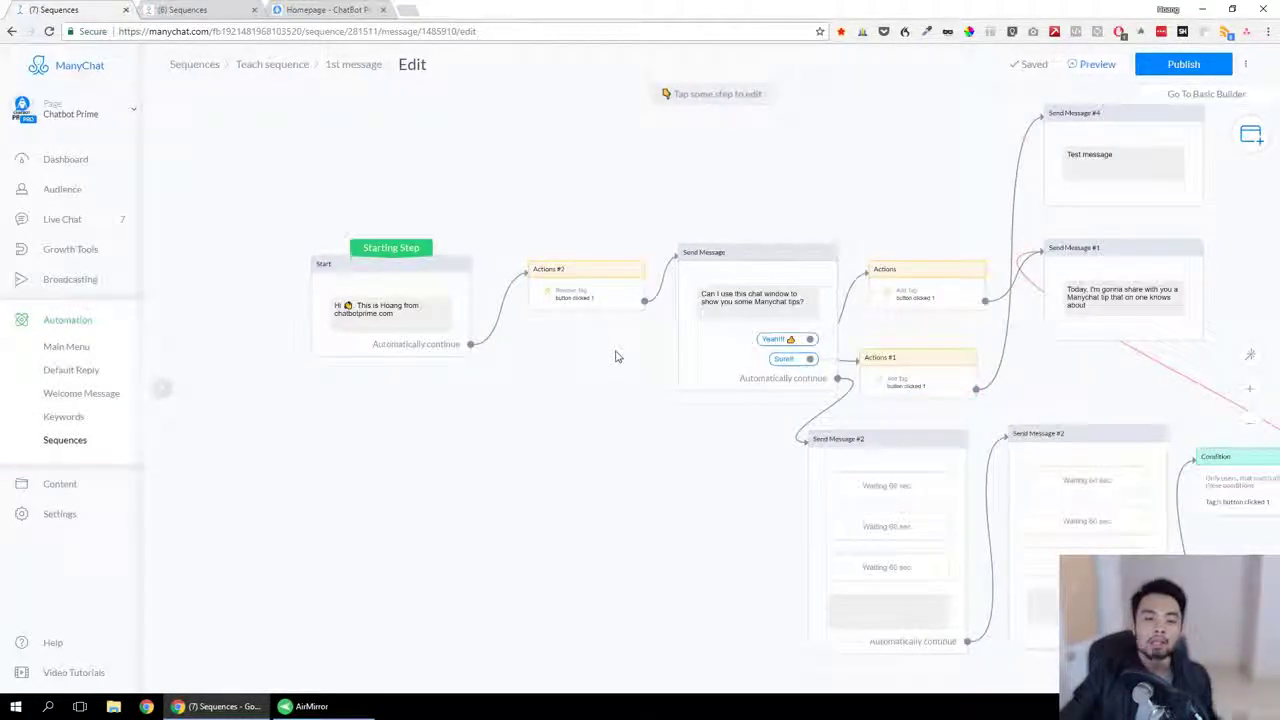
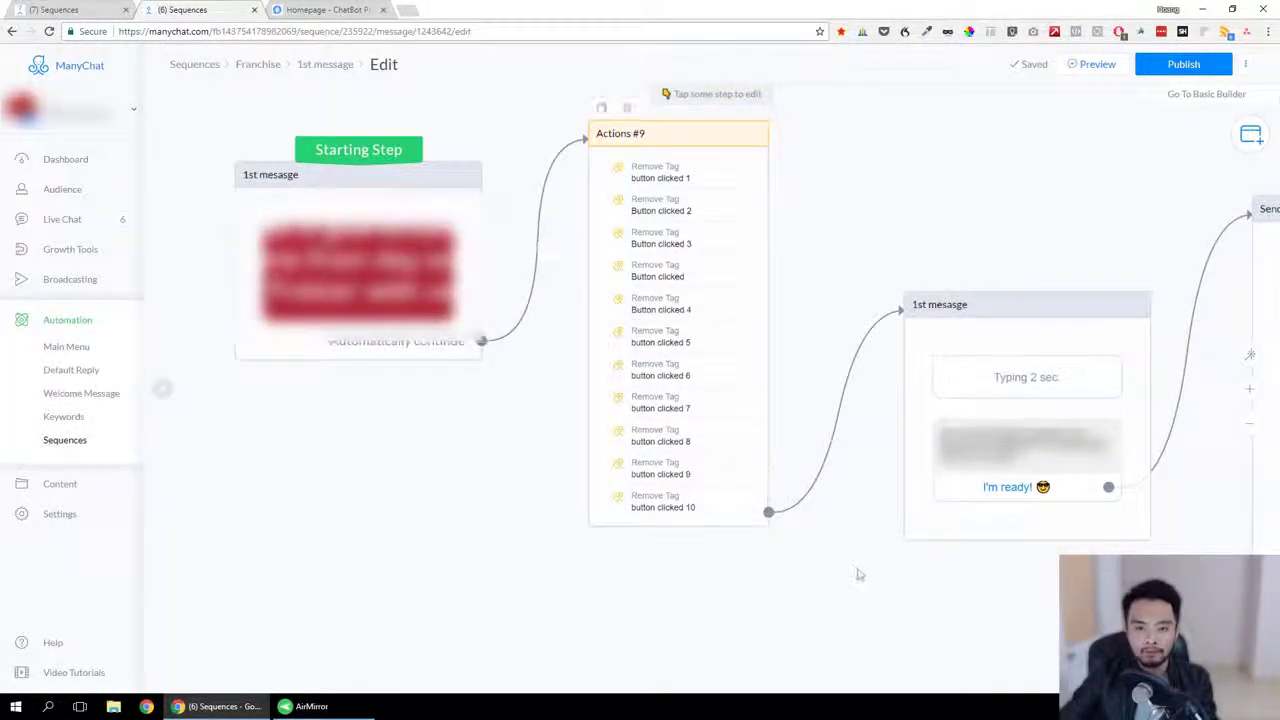
In the Franchise sequence, examine the Actions #9 groups that remove the "button clicked" tags and the message buttons leading to them.
left_click_drag(923, 570, 560, 520)
scroll(889, 520, "down", 3)
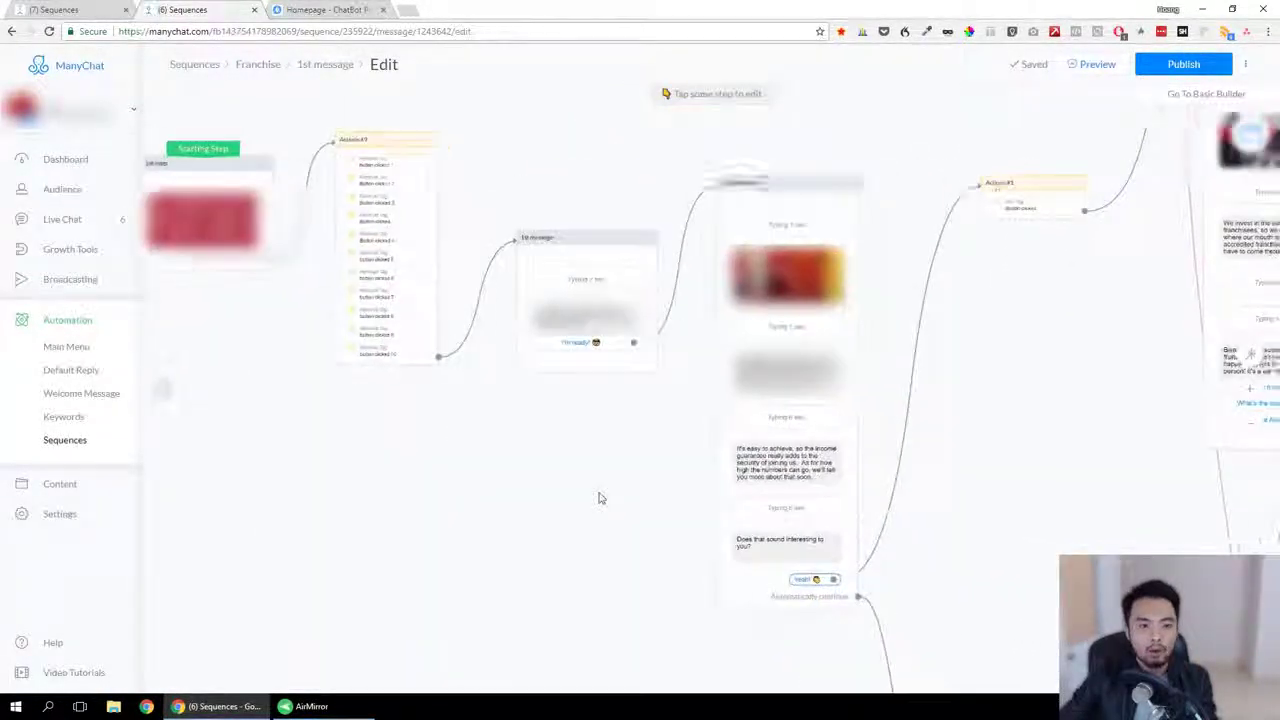
left_click_drag(515, 502, 477, 511)
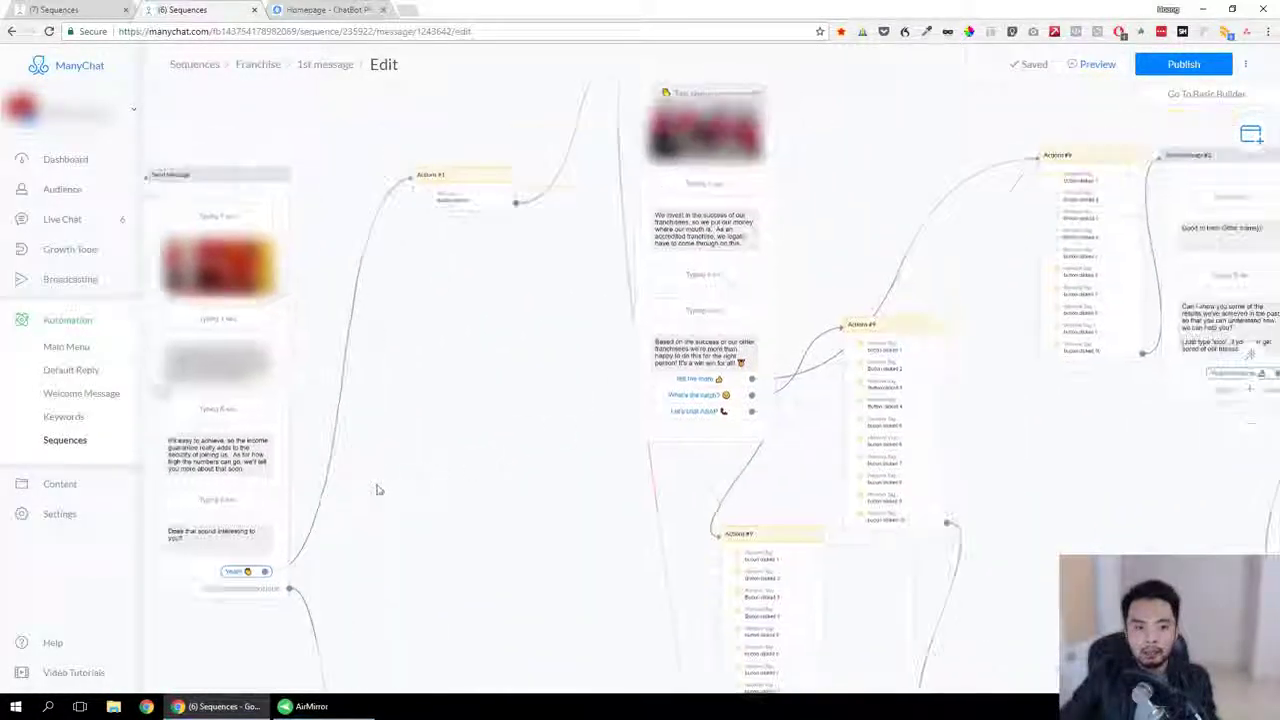
scroll(600, 517, "up", 3)
left_click_drag(1063, 509, 1011, 509)
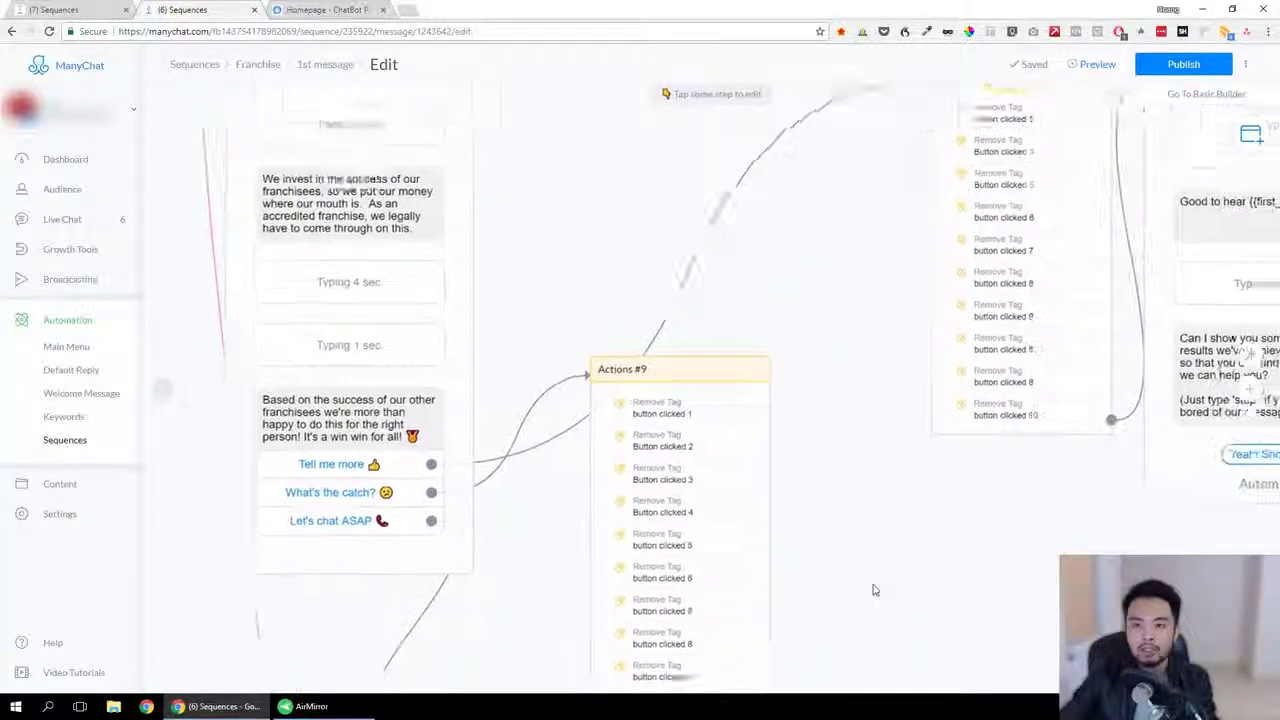
left_click_drag(985, 534, 1279, 347)
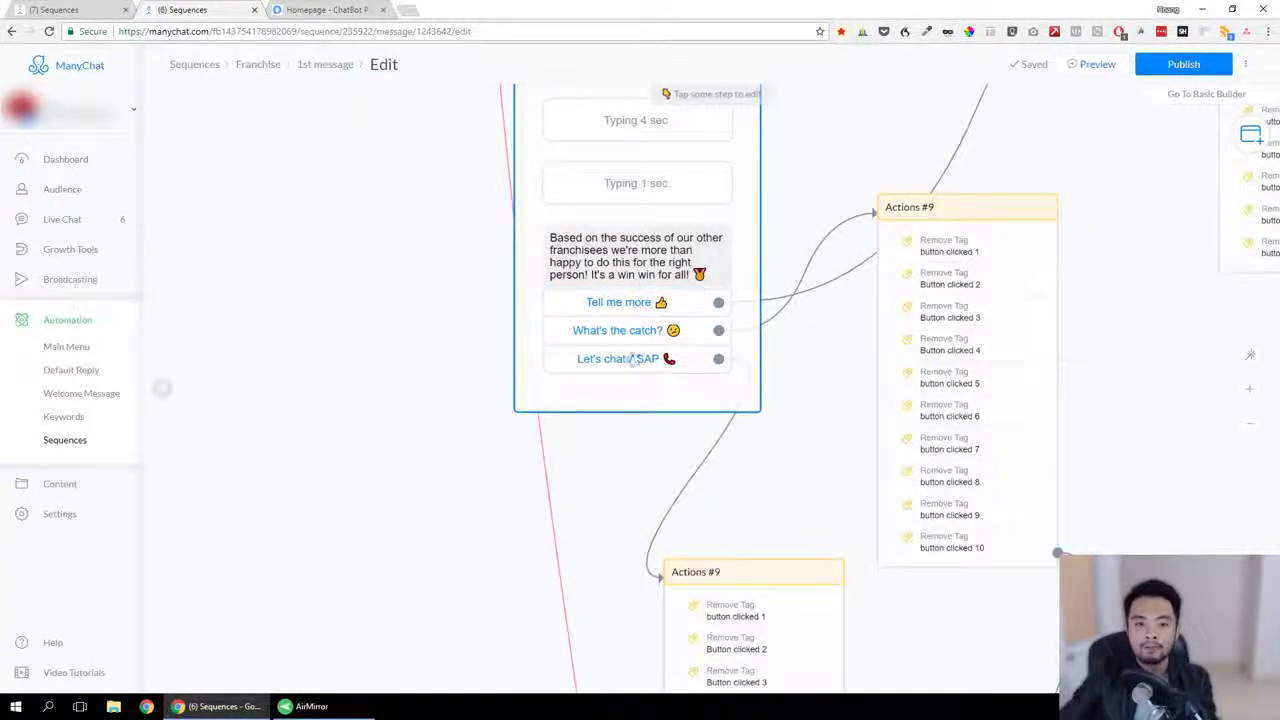
left_click(808, 471)
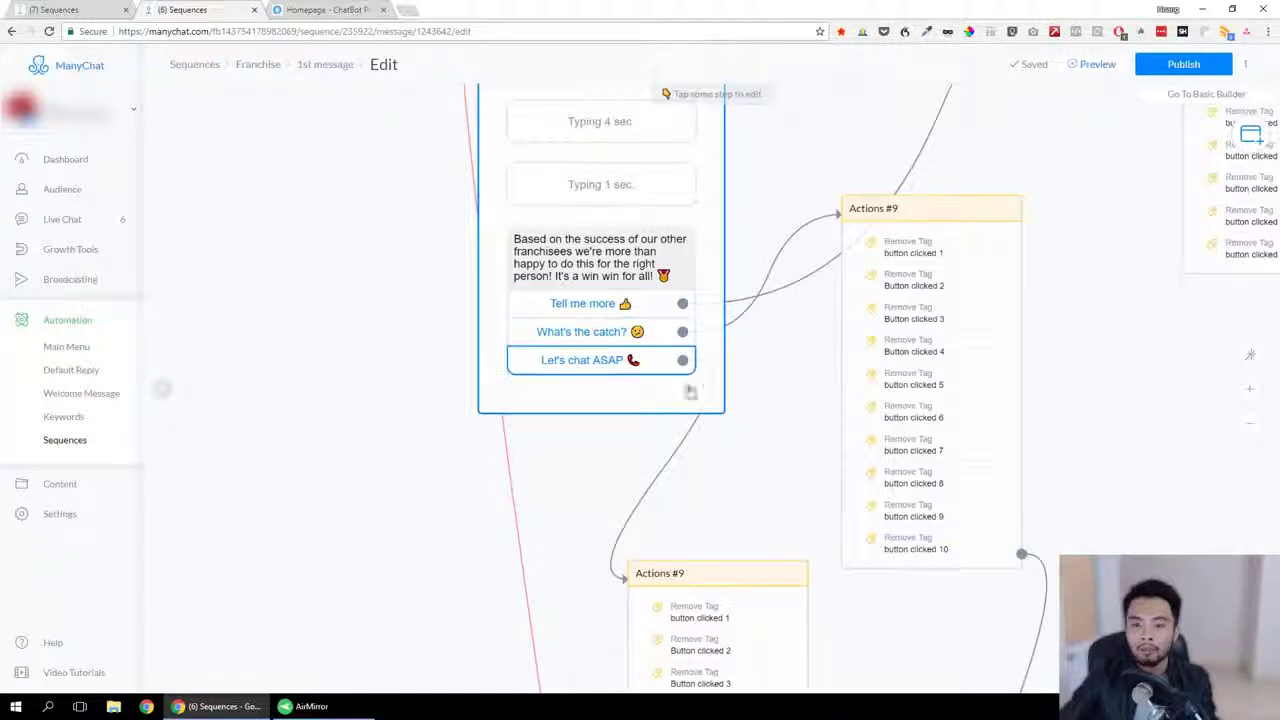
left_click_drag(788, 443, 624, 537)
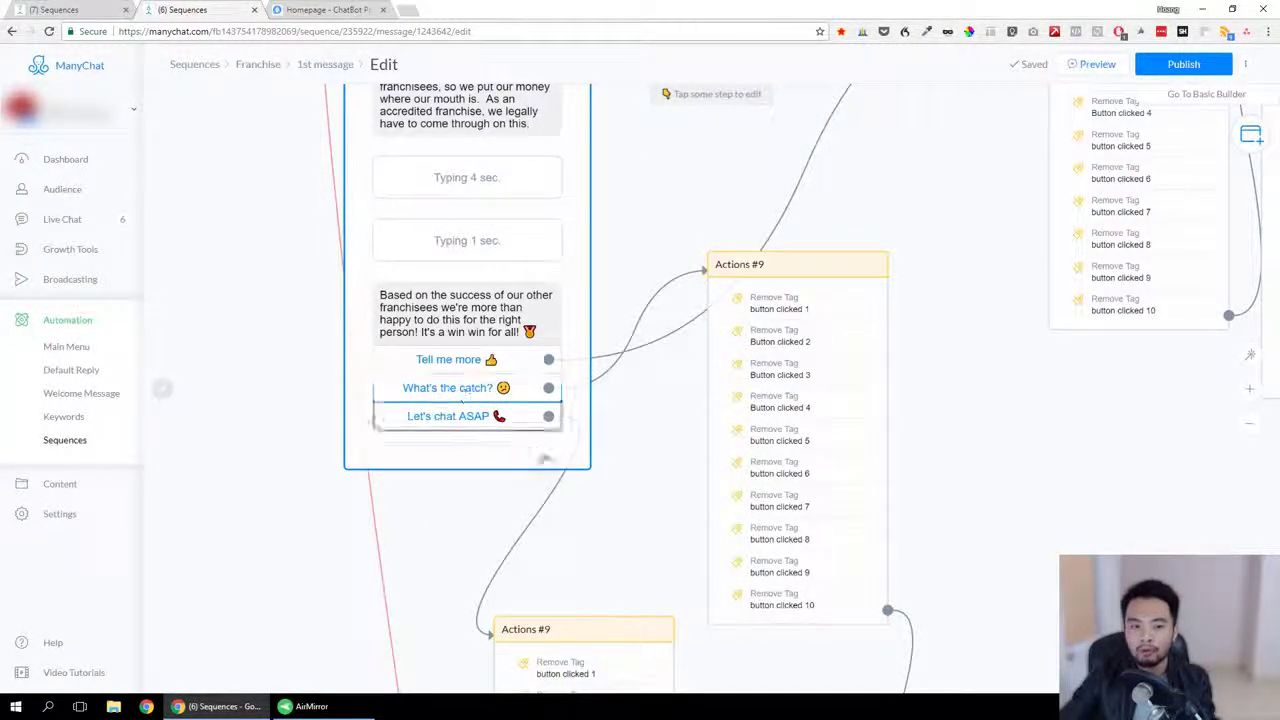
left_click_drag(628, 418, 704, 160)
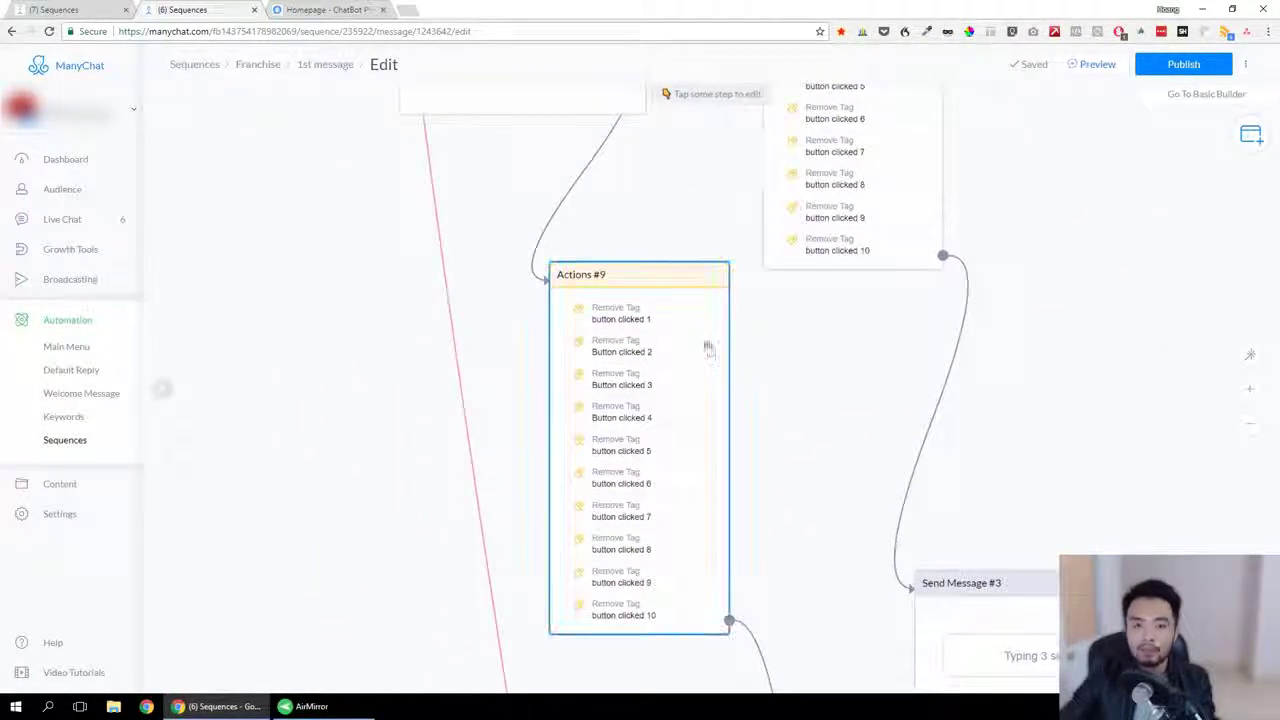
left_click_drag(797, 434, 820, 383)
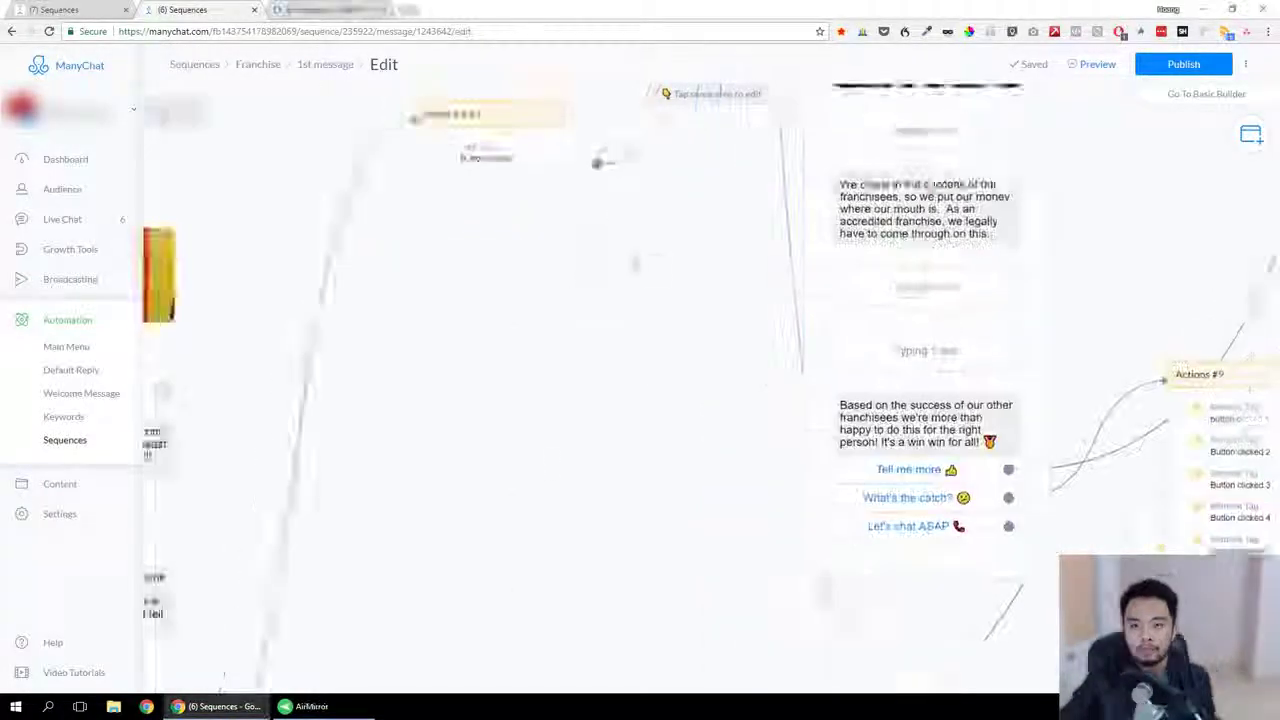
left_click_drag(634, 263, 571, 257)
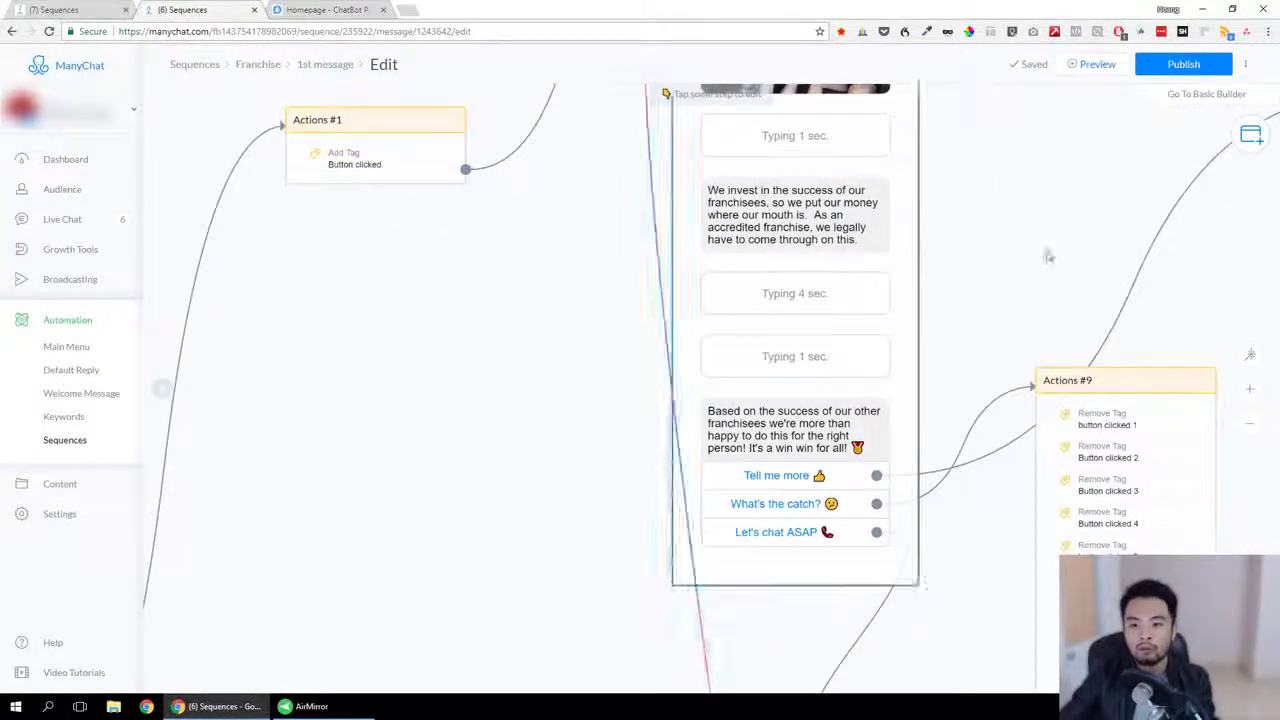
left_click_drag(1047, 262, 742, 238)
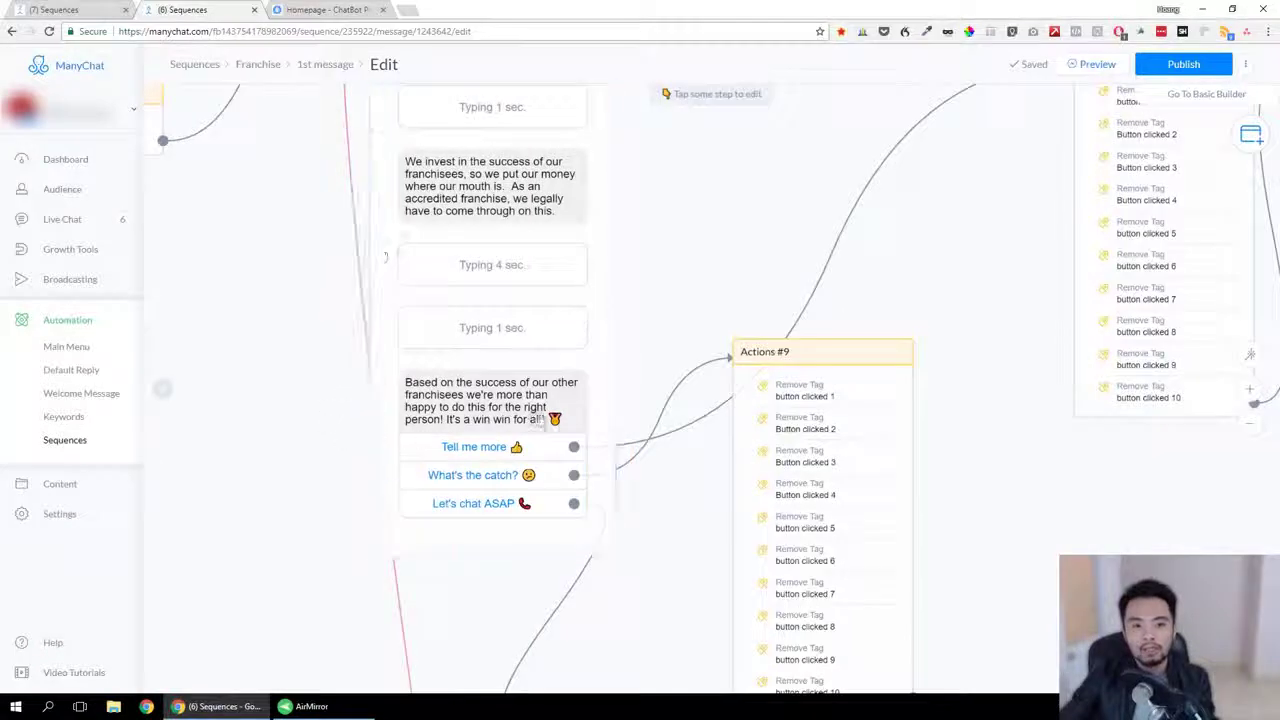
left_click(860, 355)
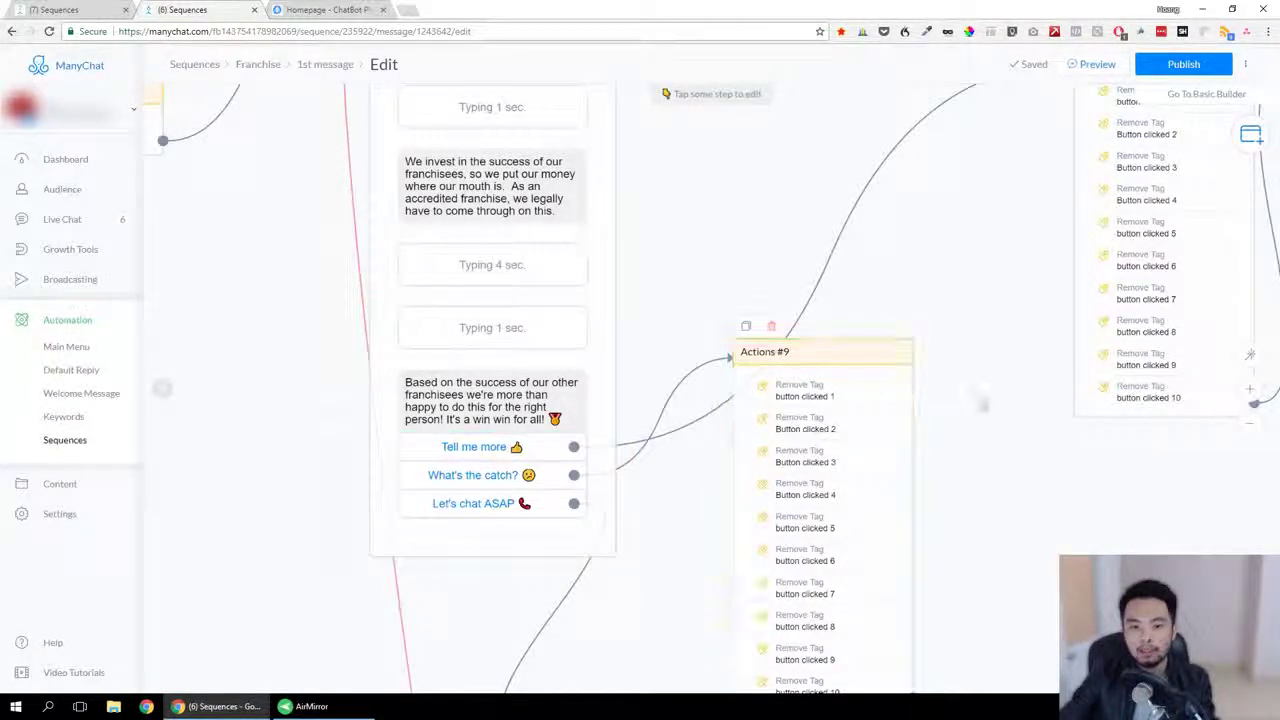
left_click_drag(1018, 488, 909, 336)
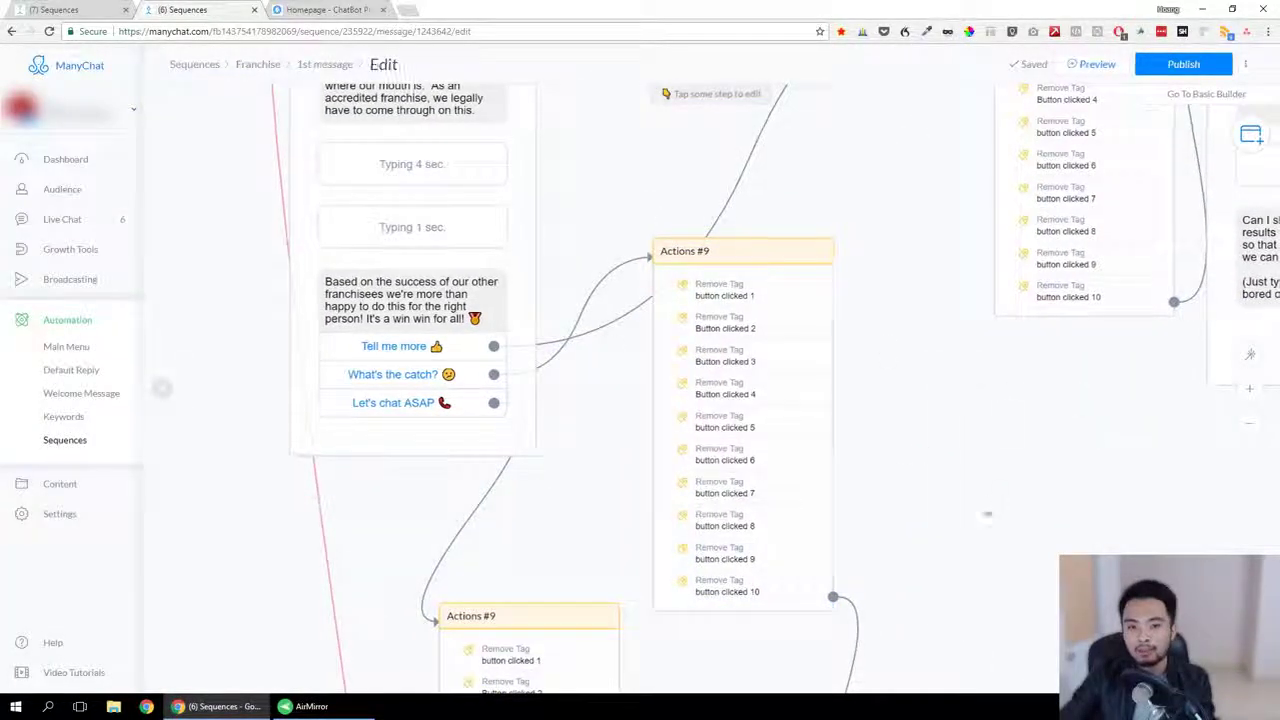
Survey the overall layout of the Franchise sequence flow, from its starting step through all branches.
scroll(966, 534, "down", 5)
scroll(968, 536, "down", 3)
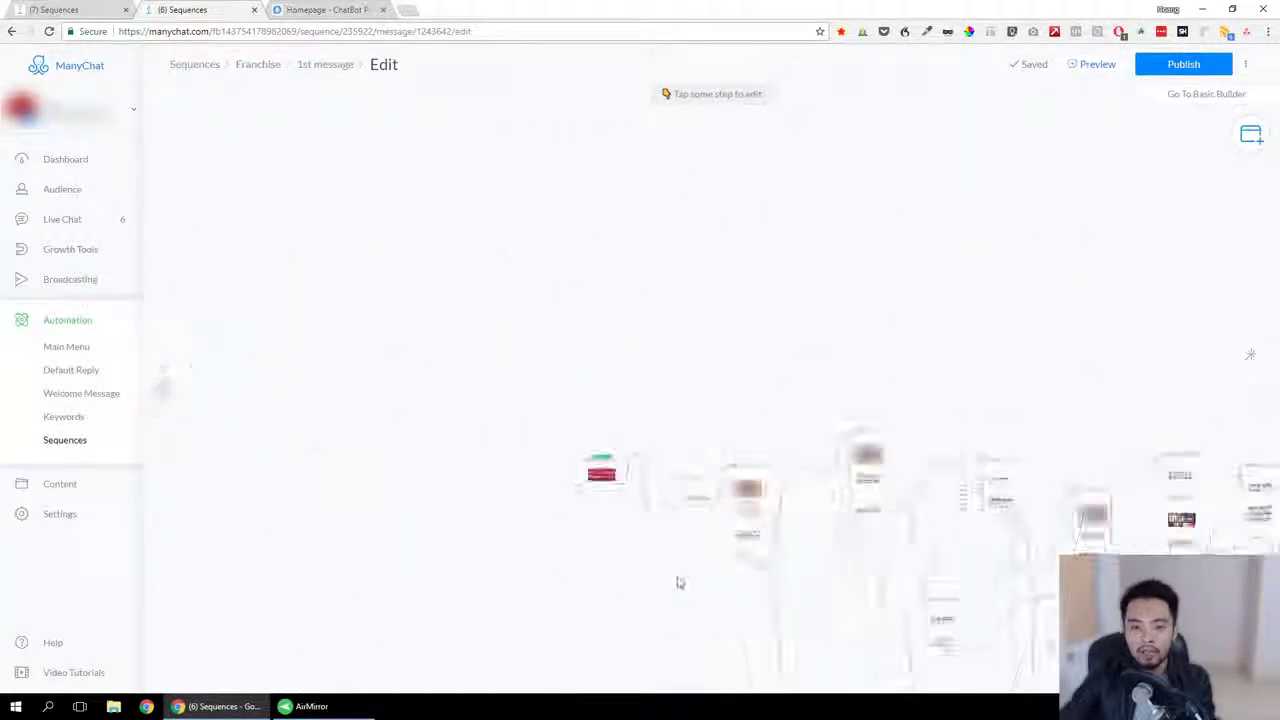
left_click_drag(640, 590, 371, 368)
scroll(368, 369, "down", 3)
scroll(368, 369, "right", 4)
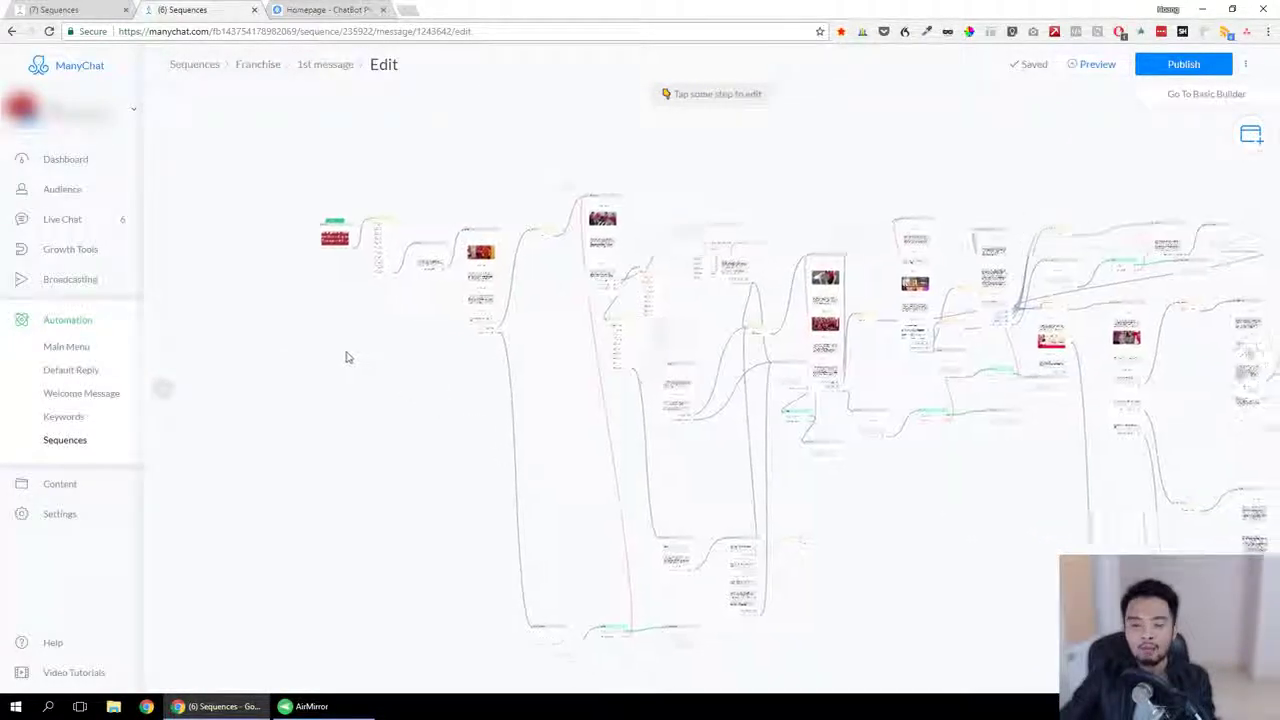
left_click_drag(771, 574, 837, 606)
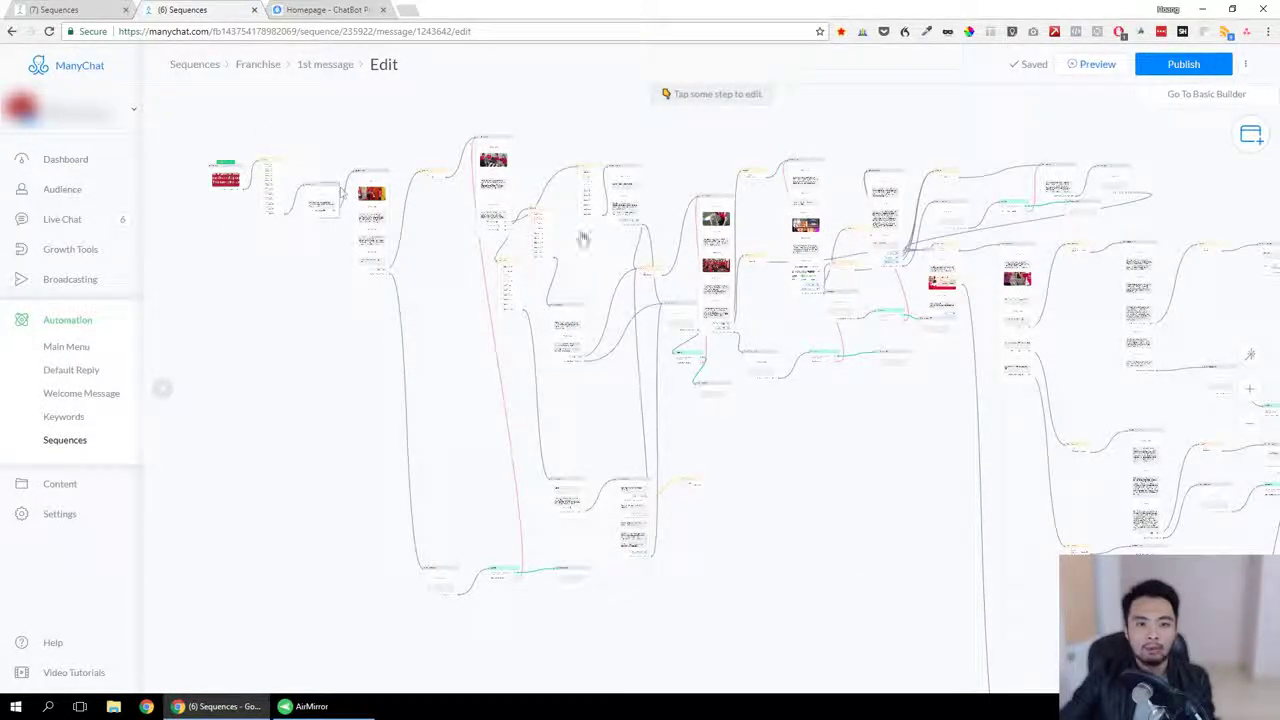
left_click_drag(869, 543, 598, 485)
scroll(596, 484, "left", 3)
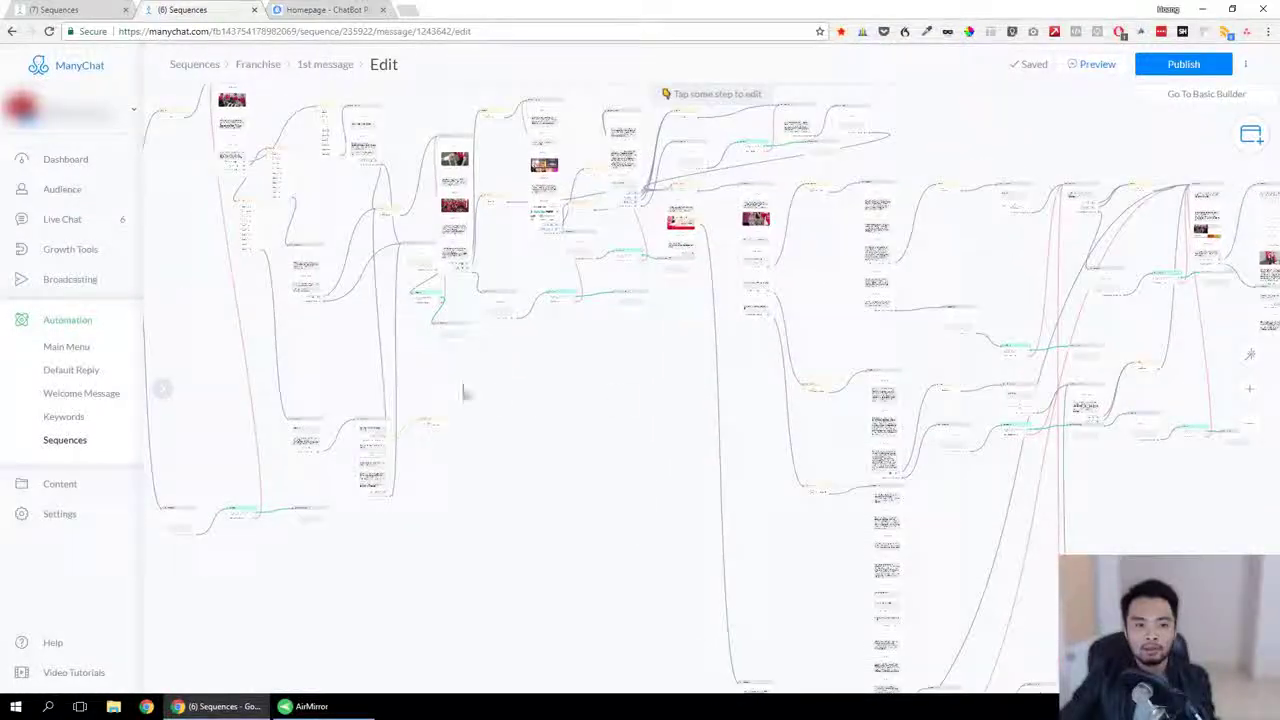
scroll(637, 423, "right", 4)
scroll(528, 403, "down", 1)
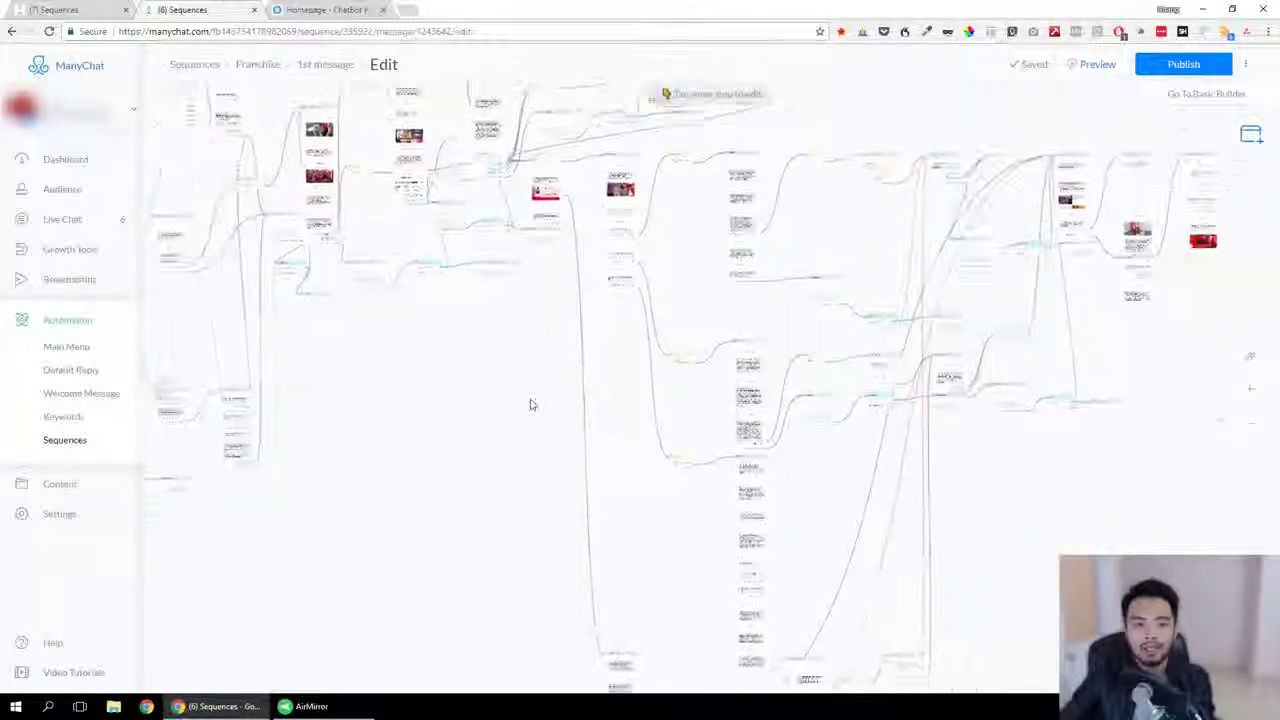
scroll(1143, 291, "down", 3)
scroll(1157, 409, "left", 3)
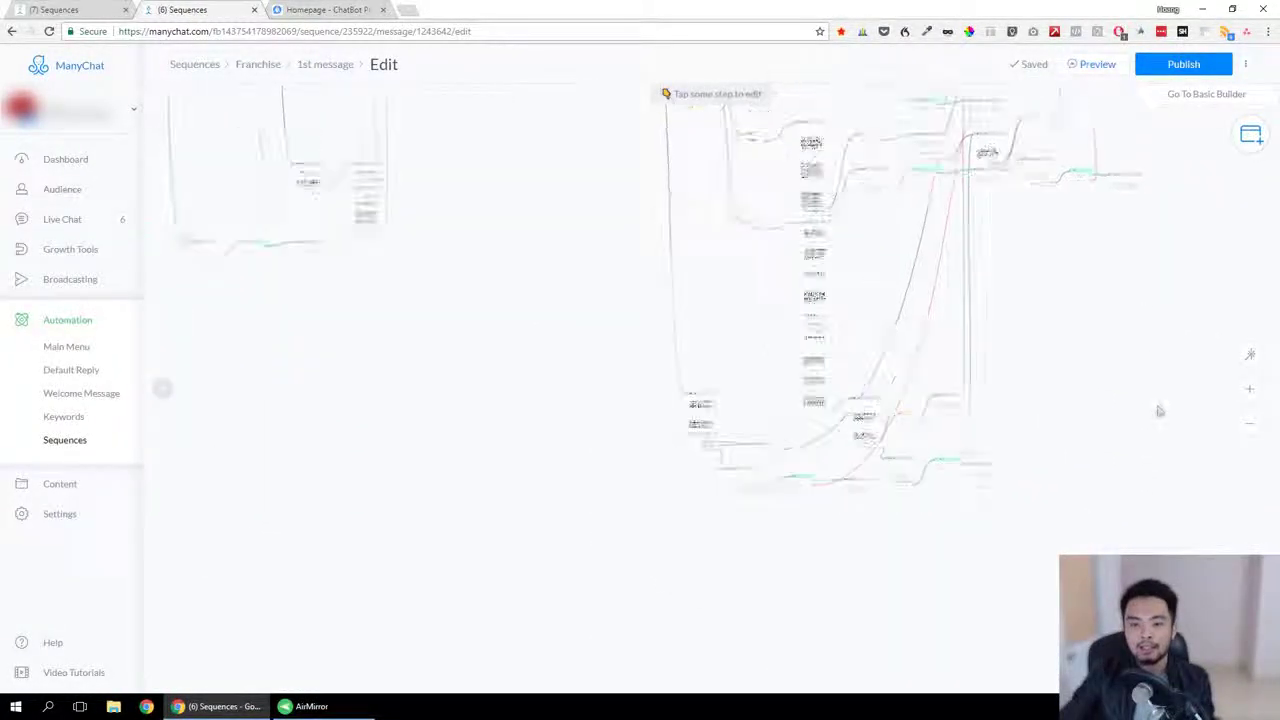
scroll(640, 490, "up", 3)
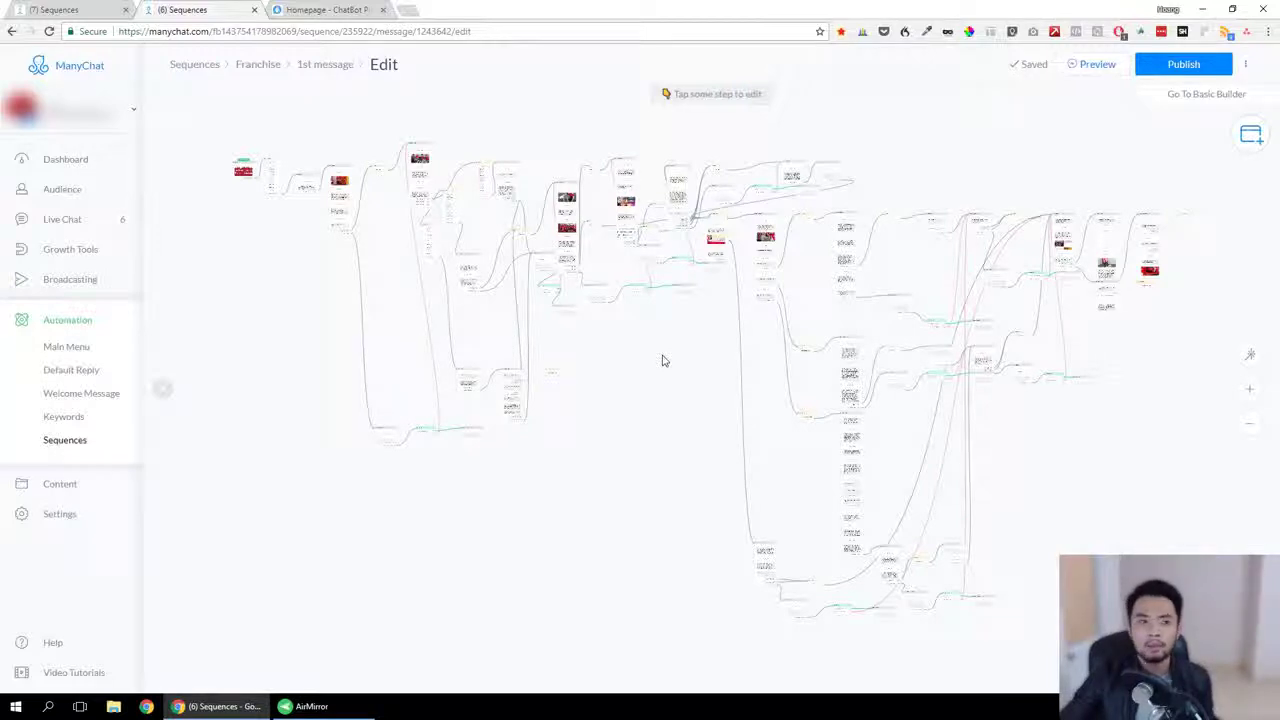
Return to the Teach sequence's 1st message and review its flow from the starting step to the Condition.
left_click(55, 10)
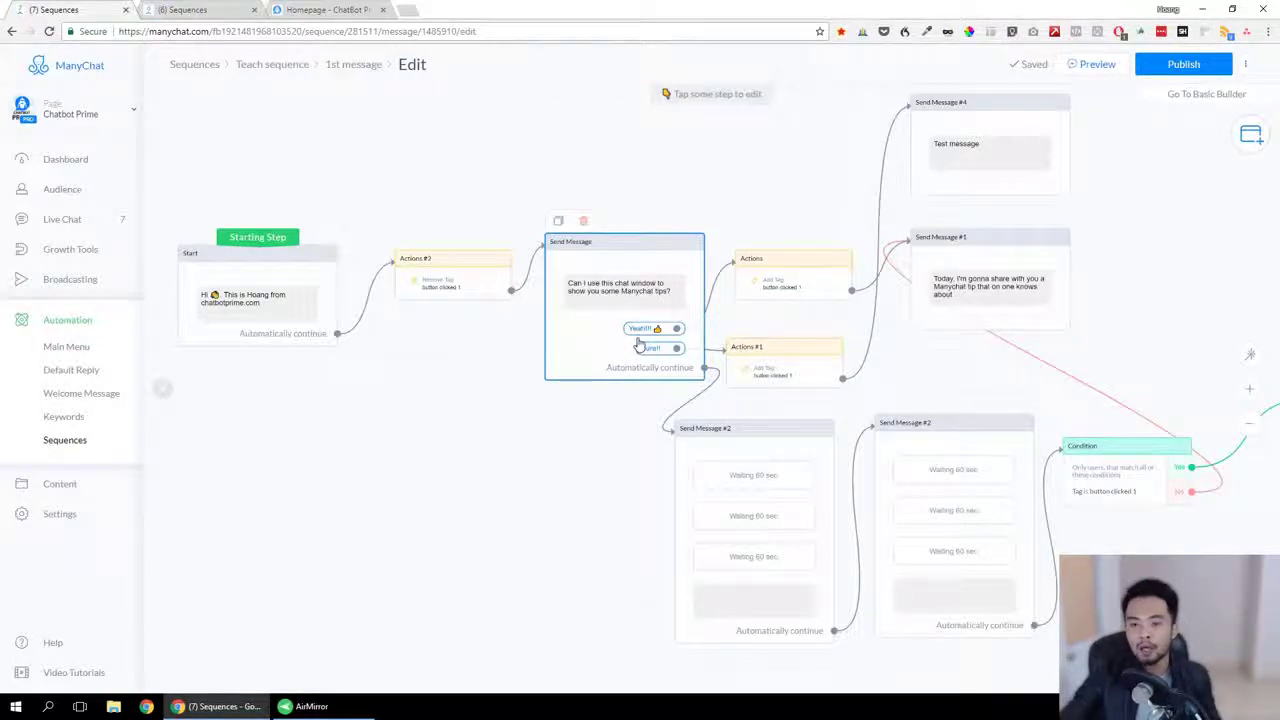
scroll(820, 355, "right", 3)
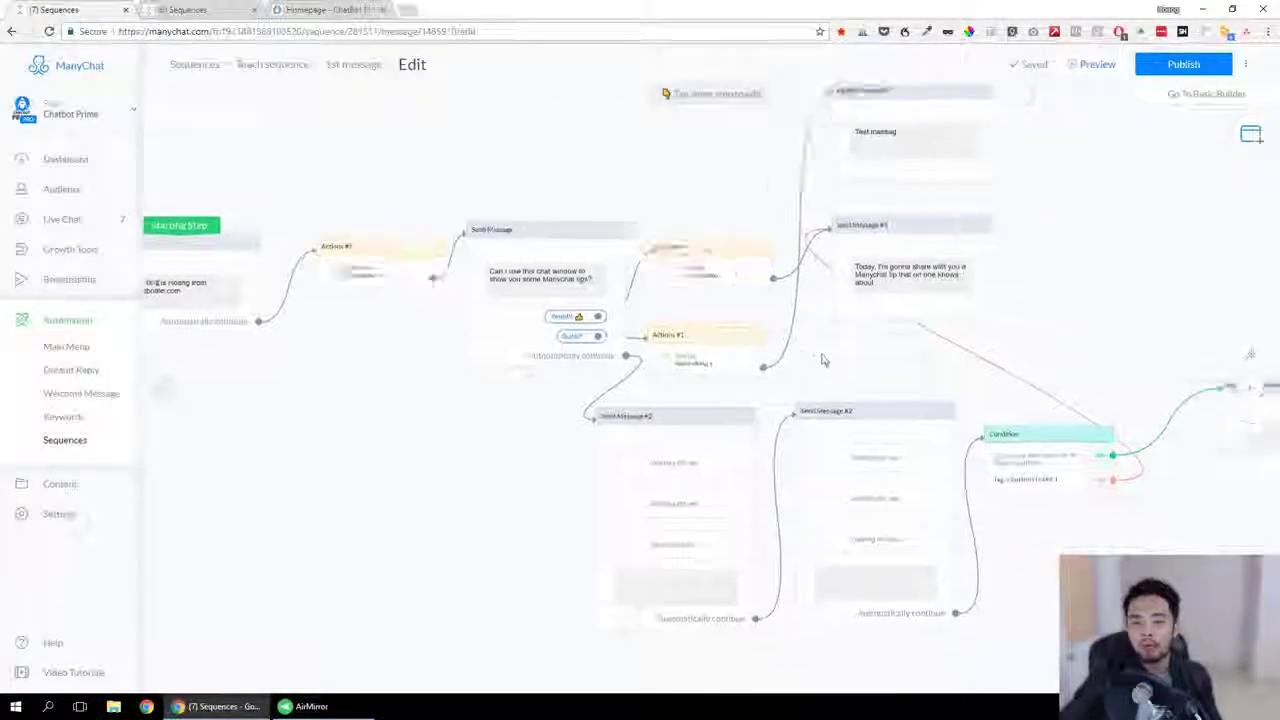
scroll(850, 360, "left", 3)
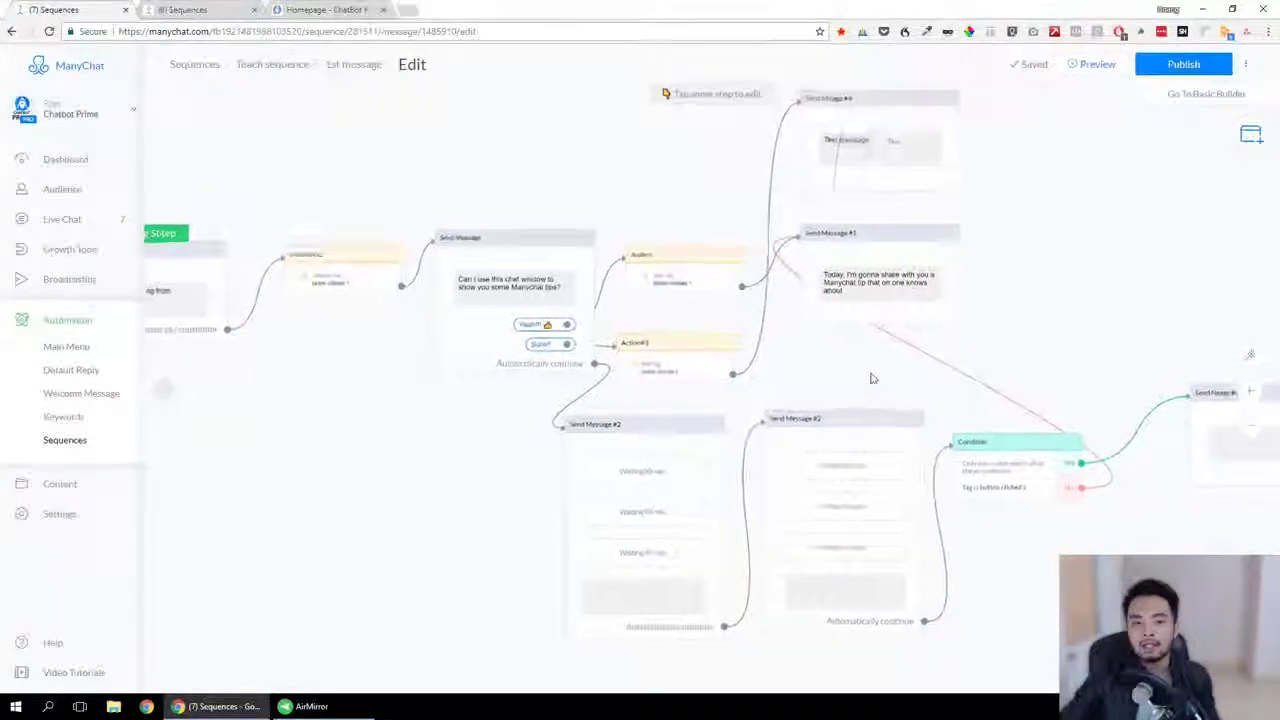
left_click_drag(918, 375, 967, 402)
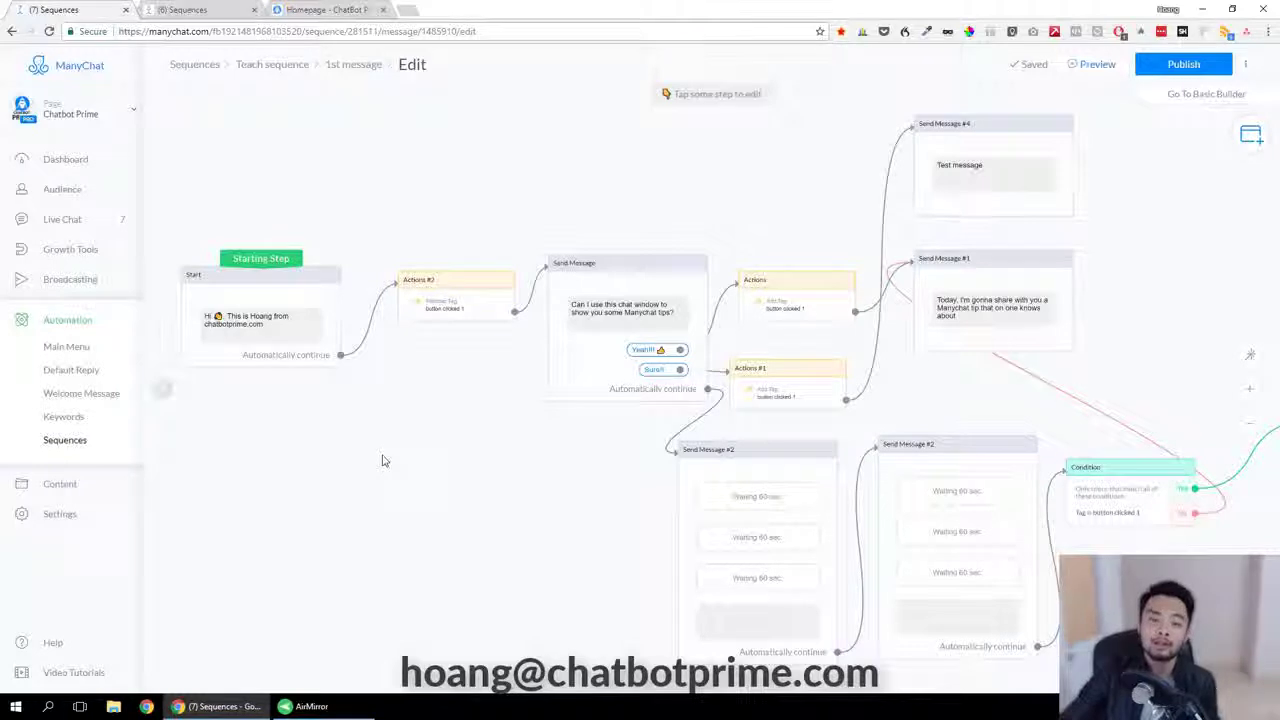
left_click_drag(382, 460, 406, 446)
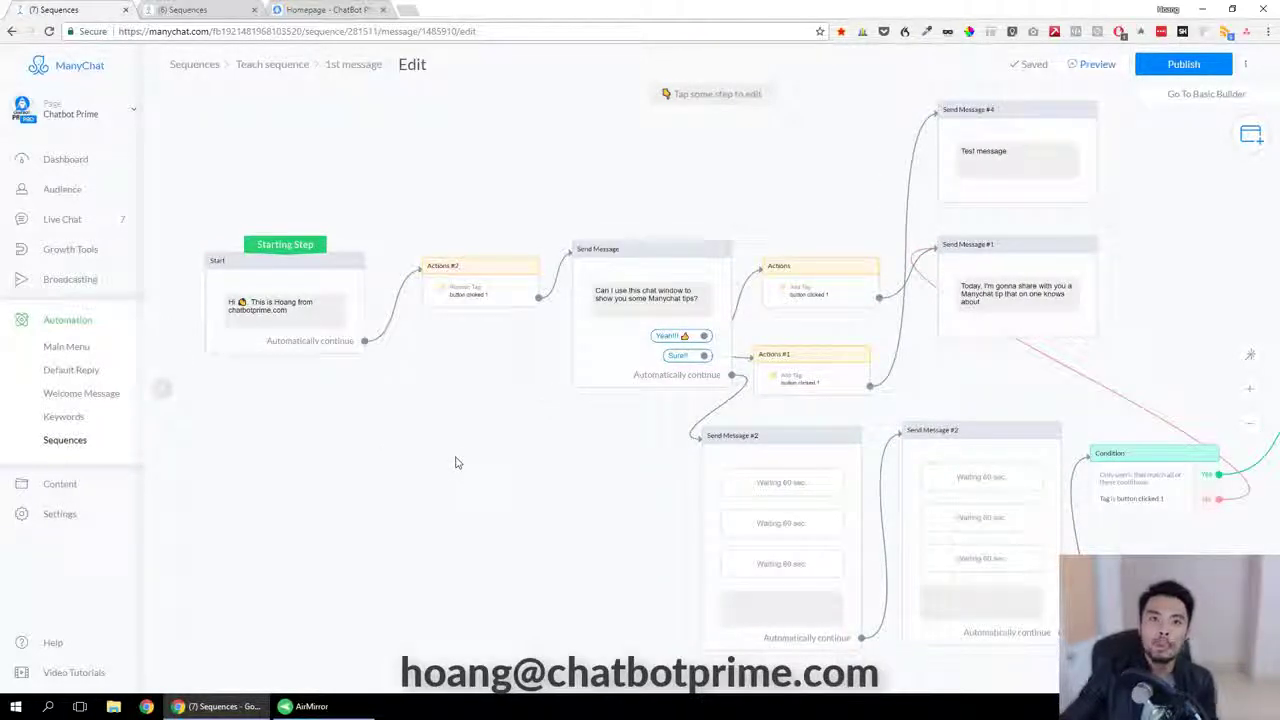